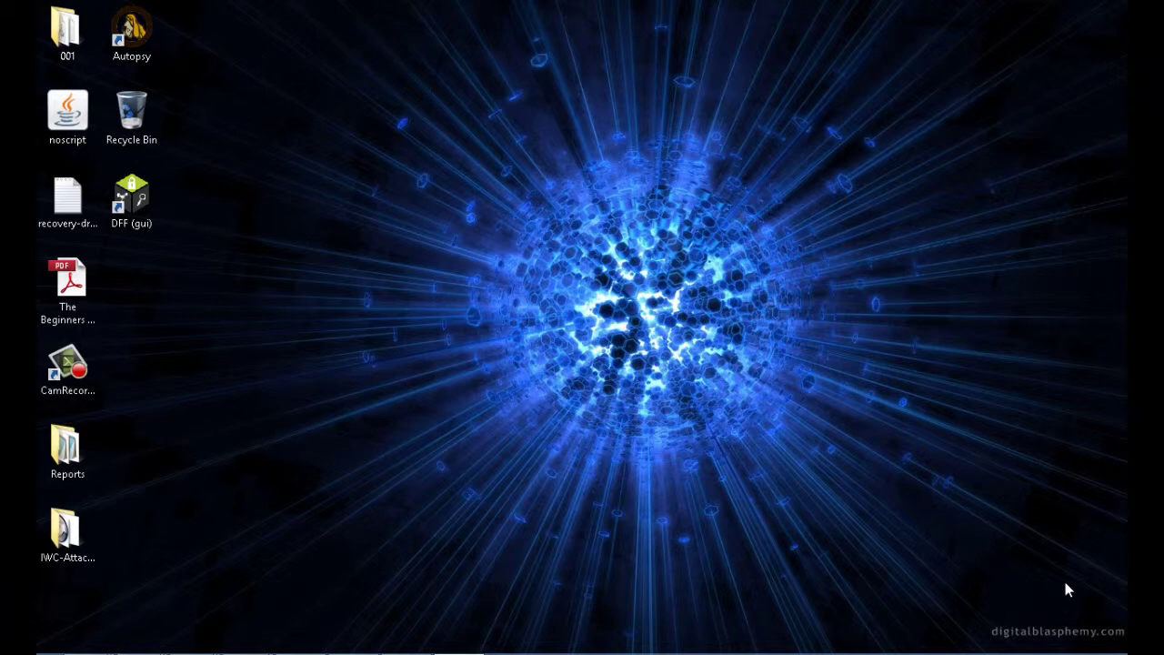
Launch the Windows Registry Editor by running regedit
key("super+r")
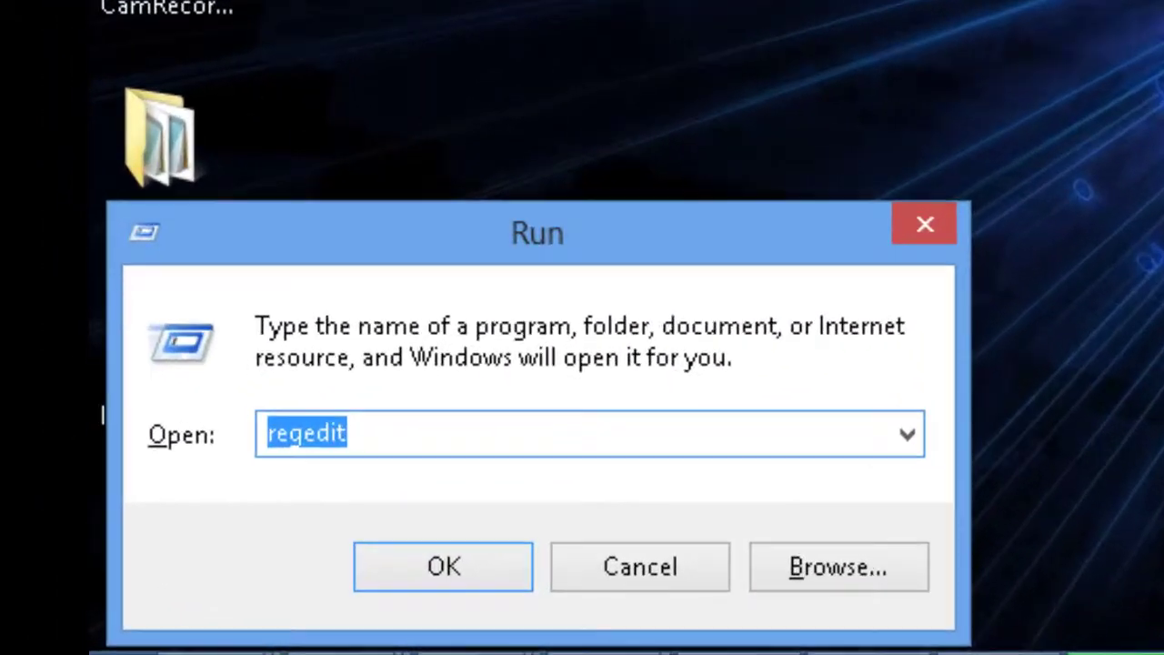
type("rege")
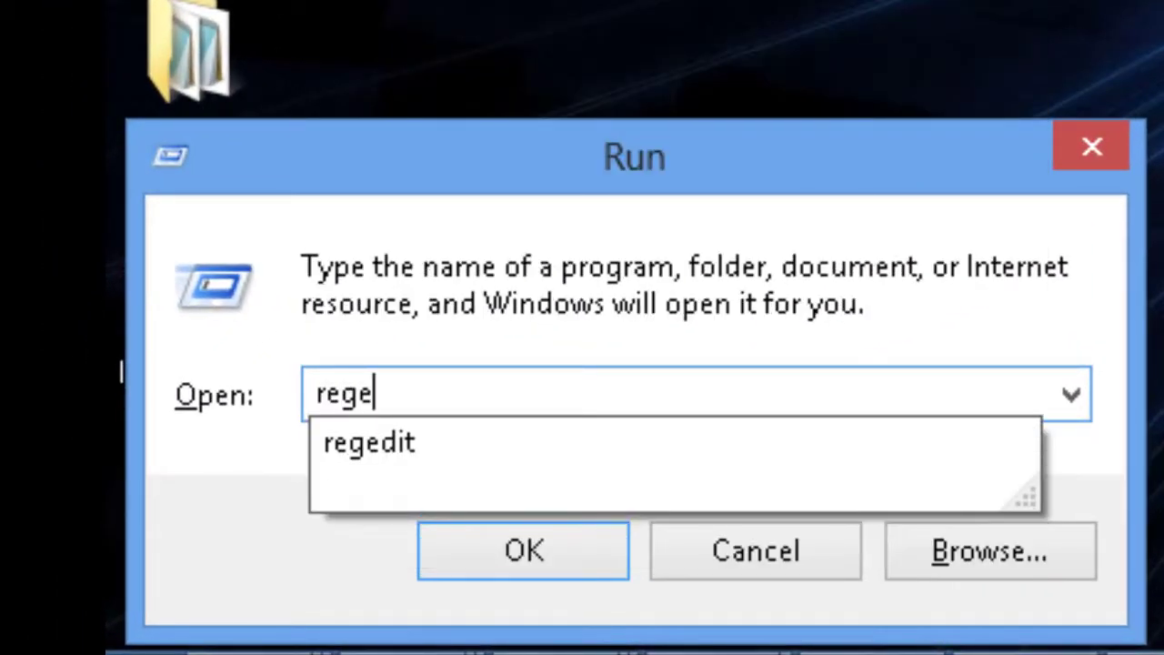
type("dit")
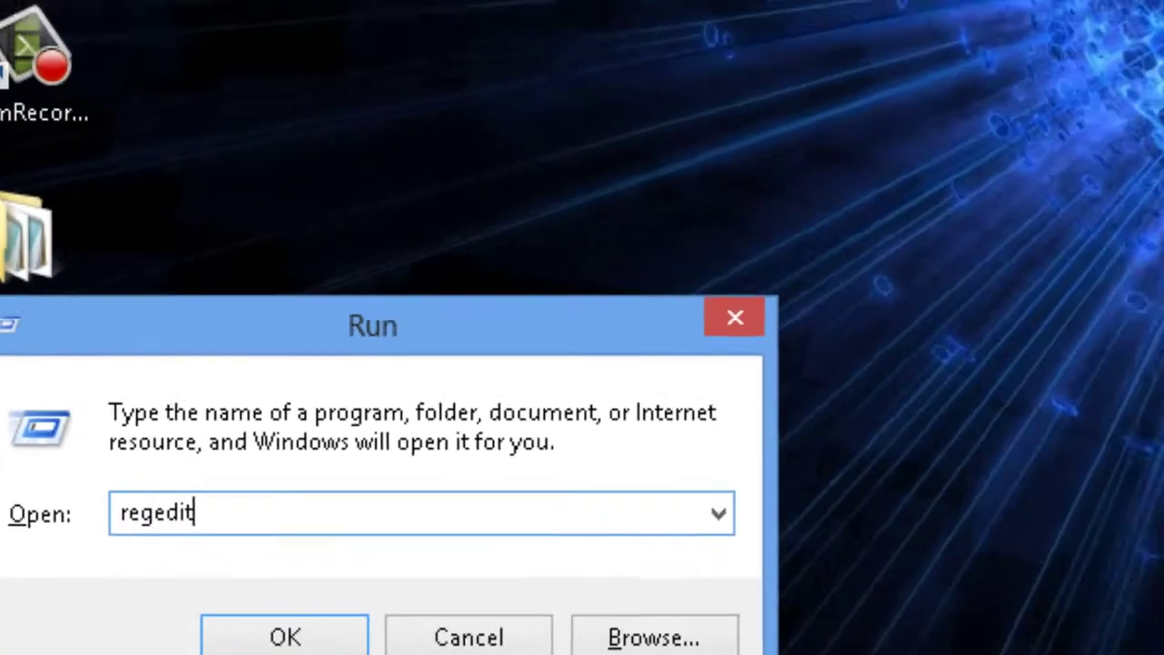
key("Return")
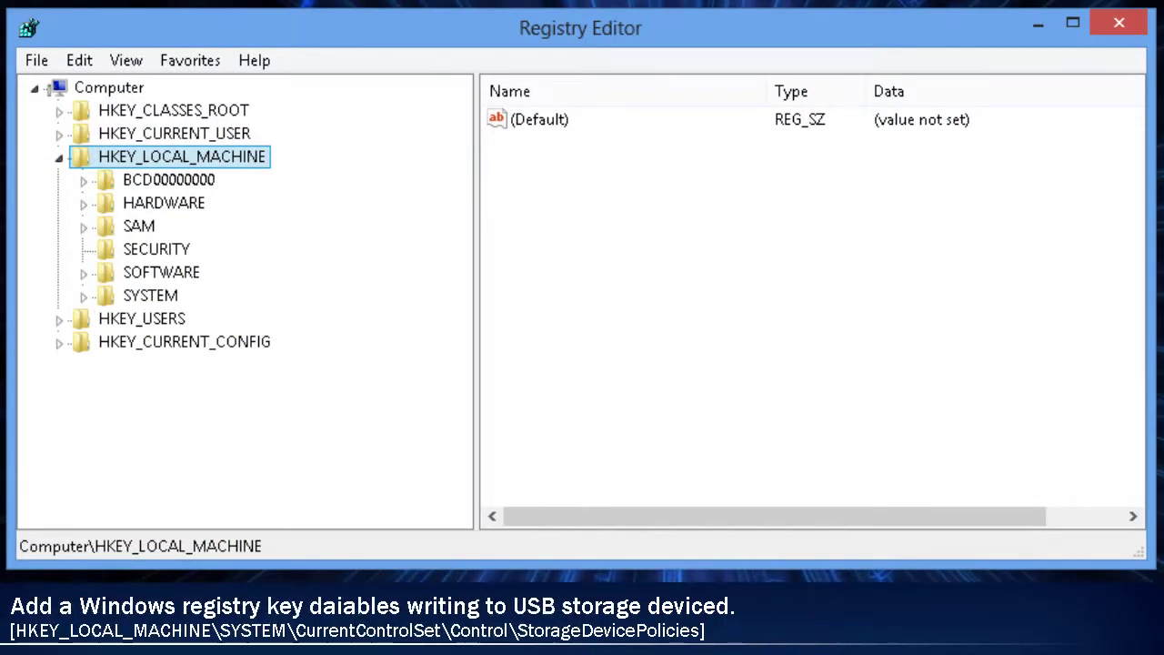
Expand the SYSTEM key under HKEY_LOCAL_MACHINE
key("Down")
key("Down")
key("Down")
key("Down")
key("Down")
key("Down")
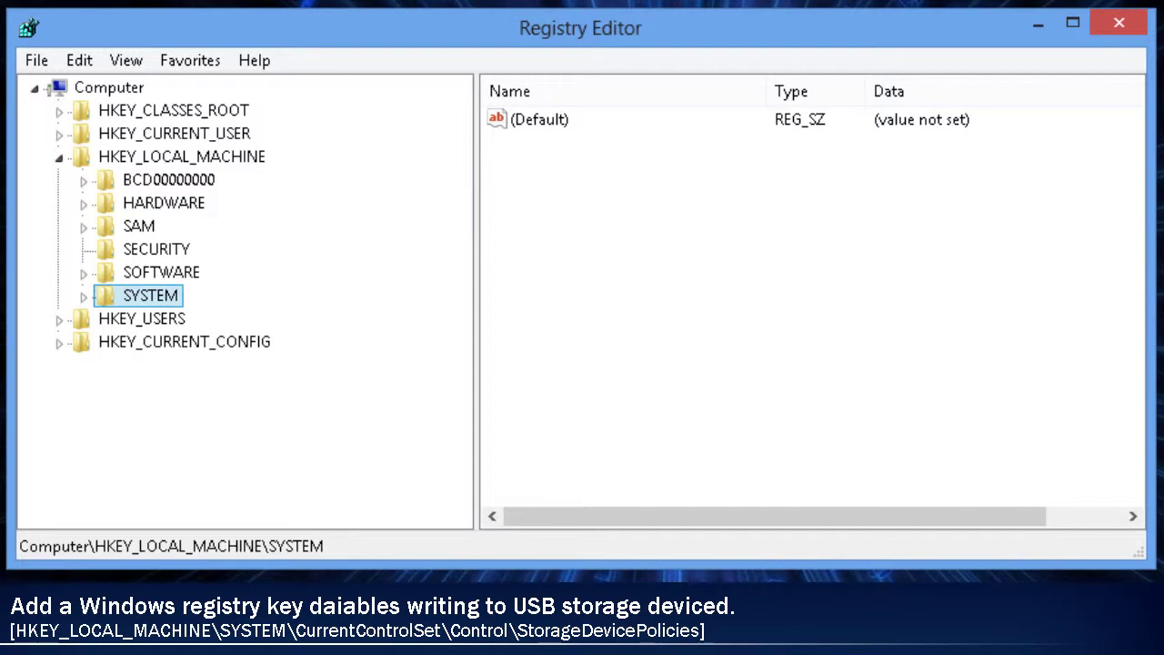
key("Up")
key("Down")
key("Right")
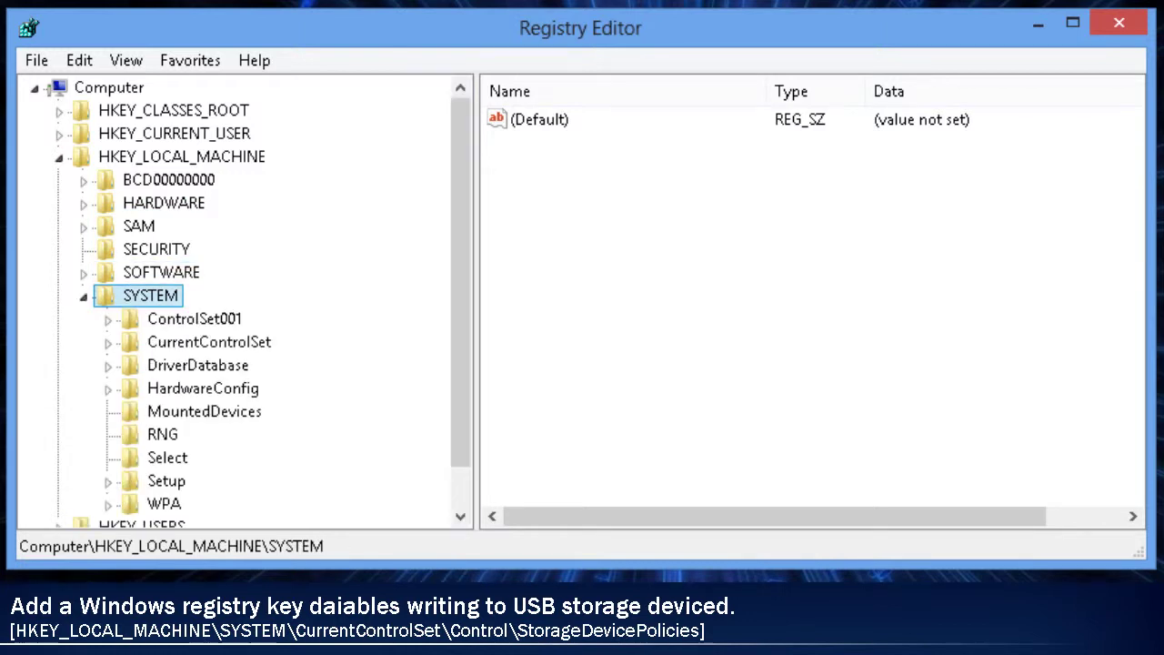
Expand CurrentControlSet within SYSTEM and expand its Control key
key("Down")
key("Down")
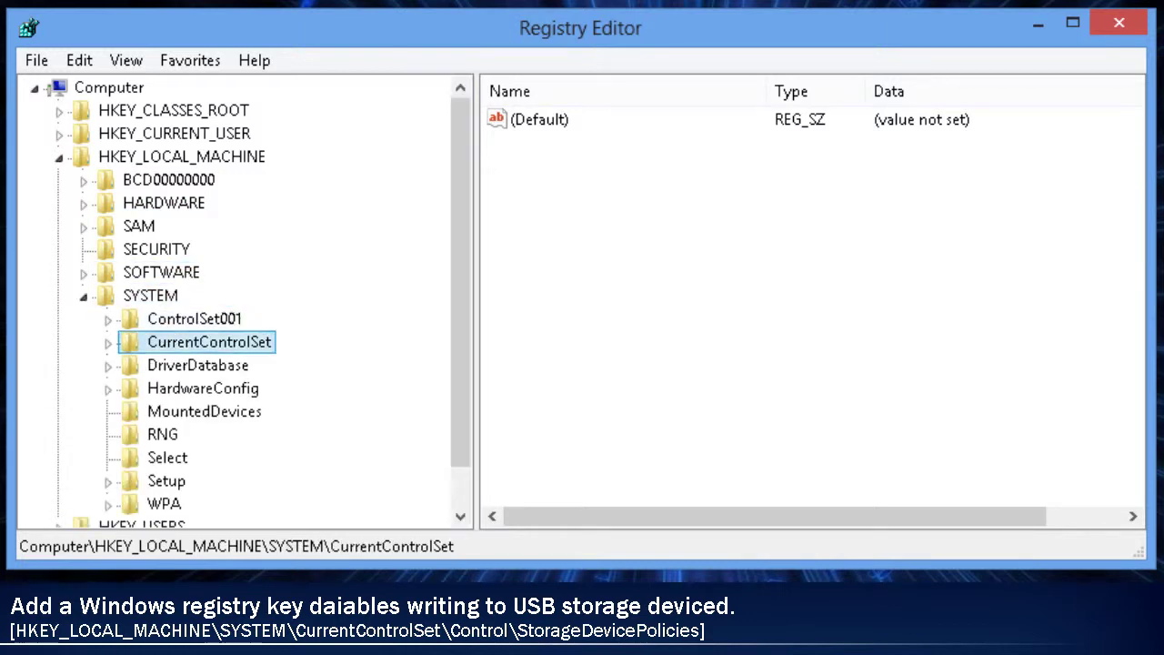
key("Right")
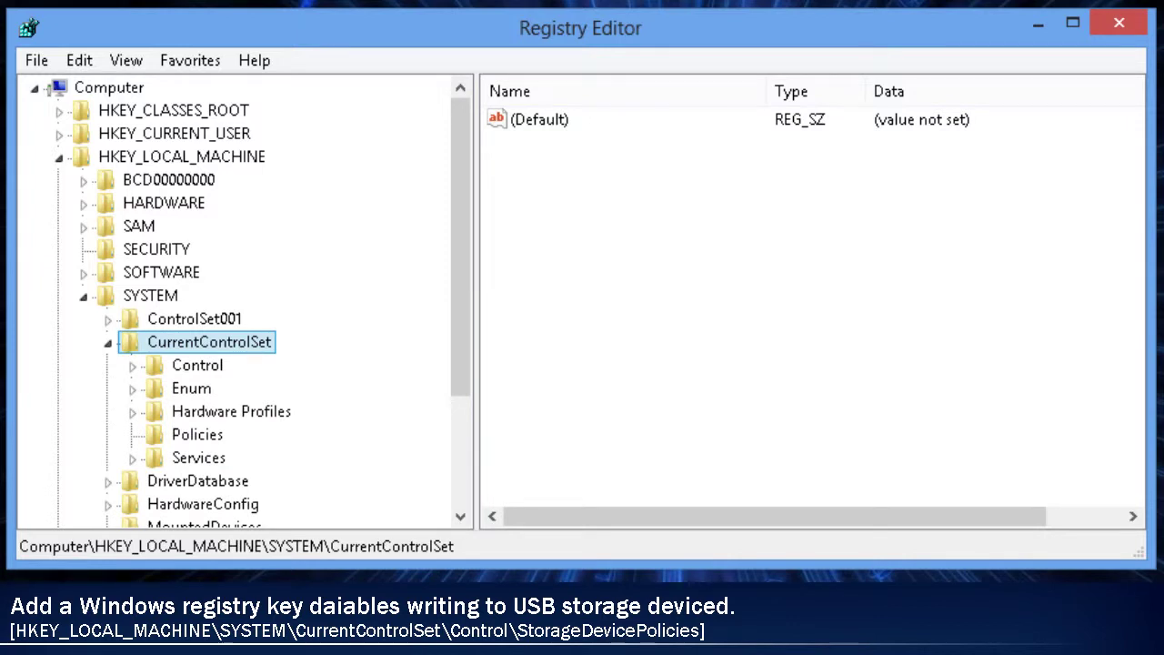
key("Down")
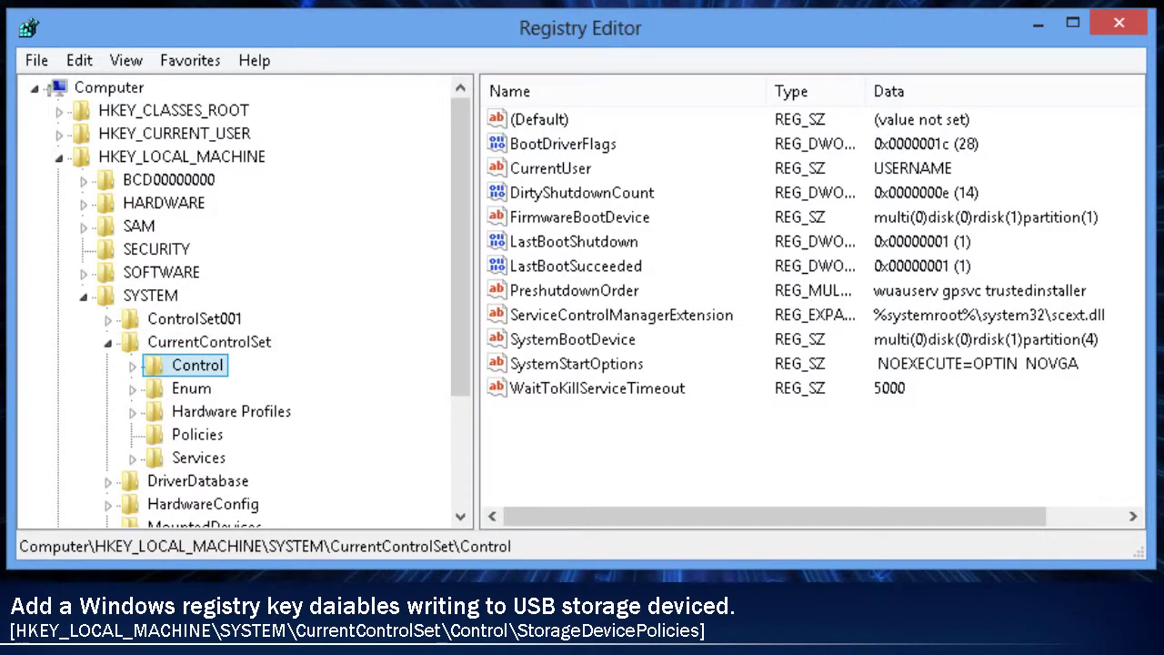
key("Right")
Create a new key named StorageDevicePolicies under the Control key
right_click(205, 89)
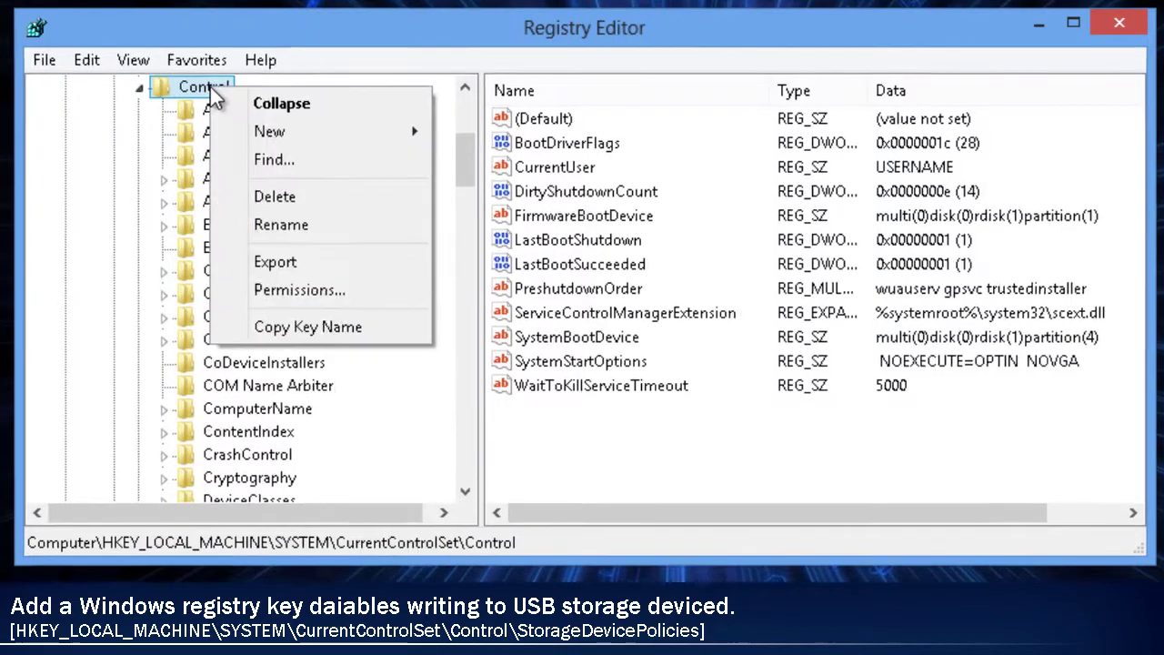
mouse_move(267, 128)
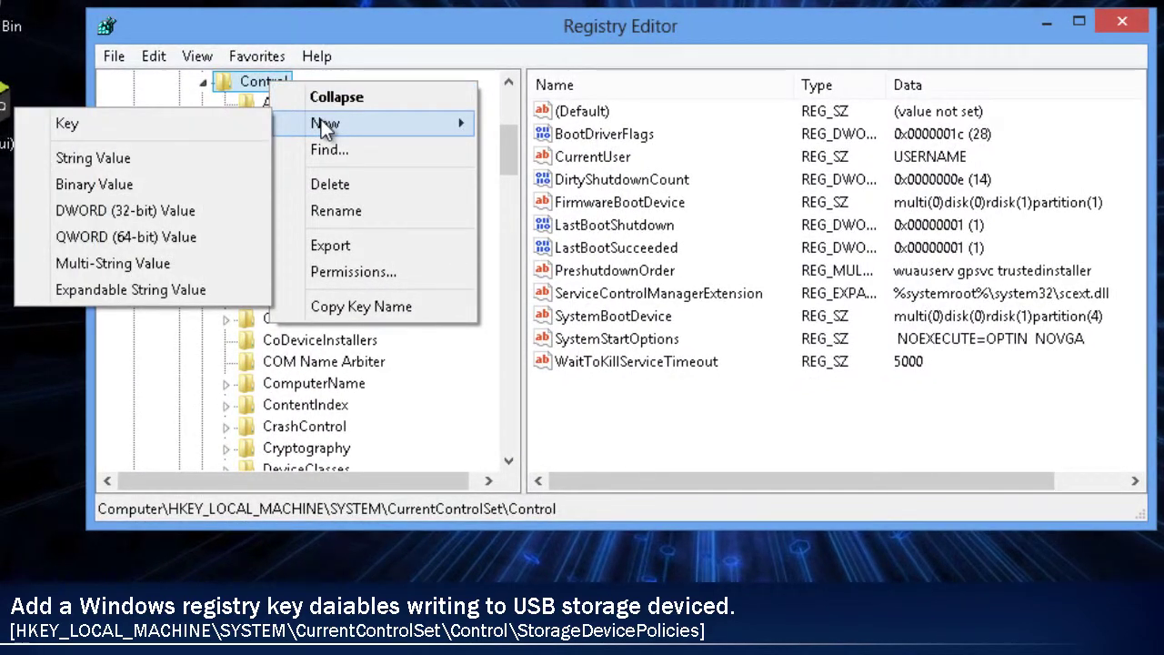
left_click(218, 127)
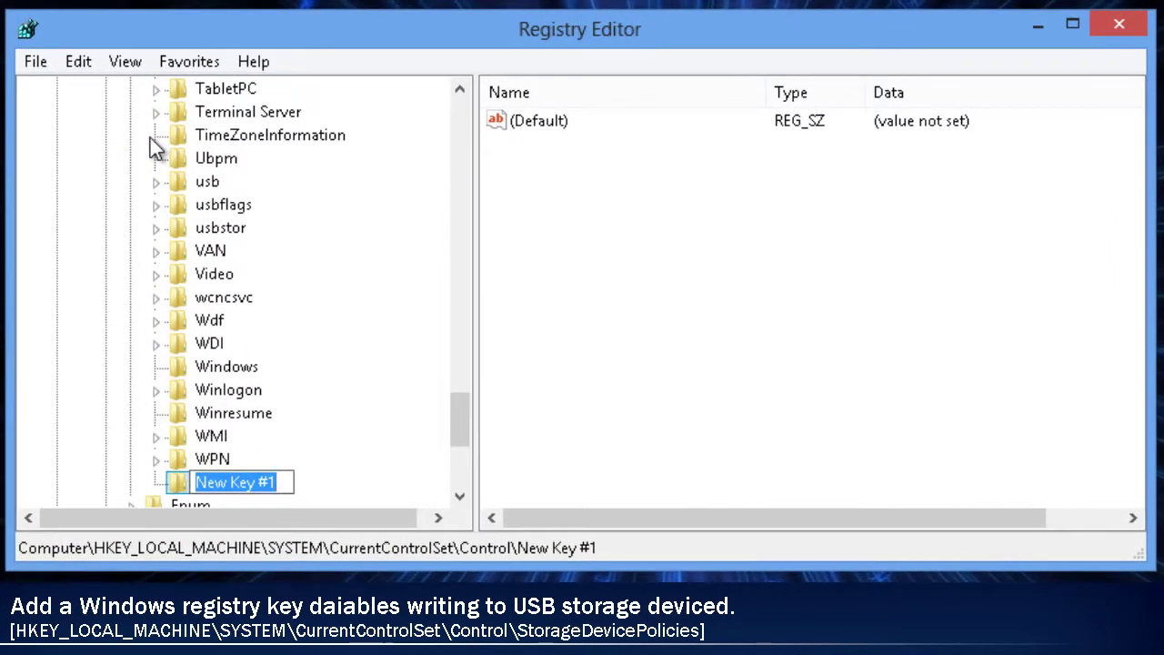
type("StorageDevicePolicies")
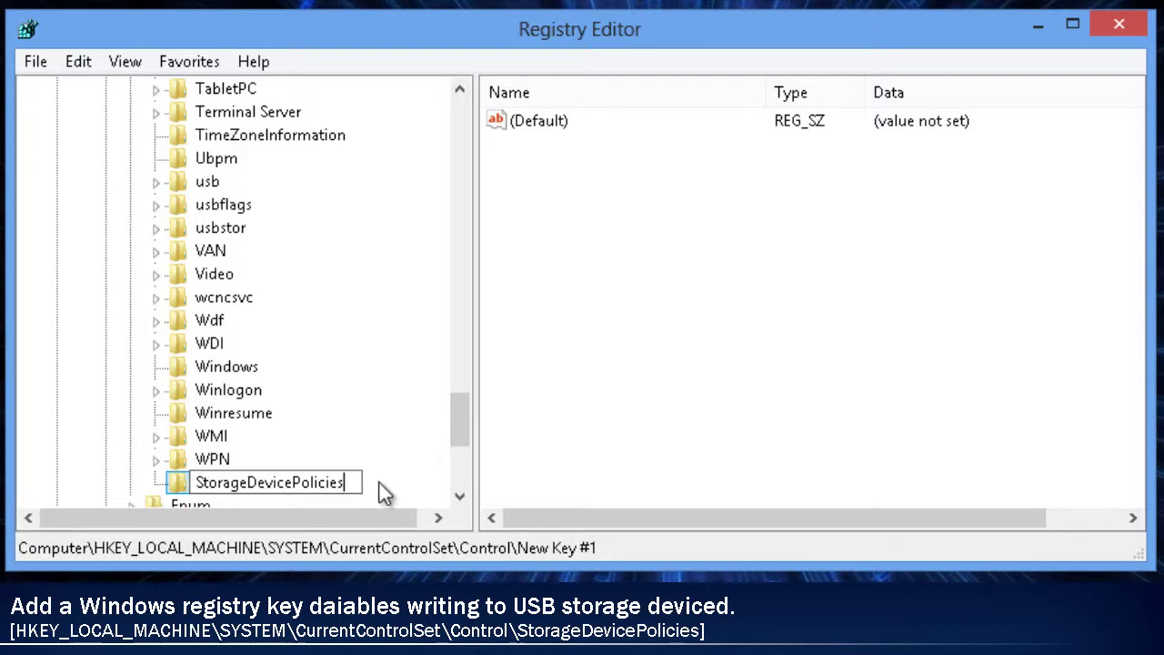
key("Return")
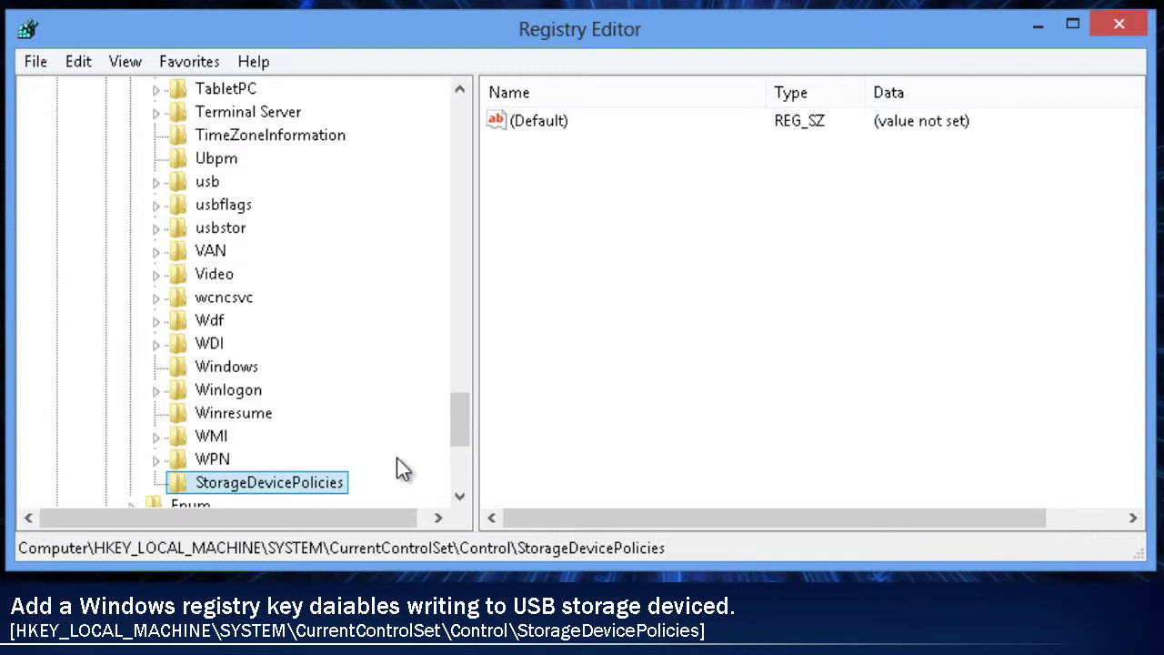
Add a DWORD (32-bit) value named WriteProtect to the StorageDevicePolicies key
left_click(574, 380)
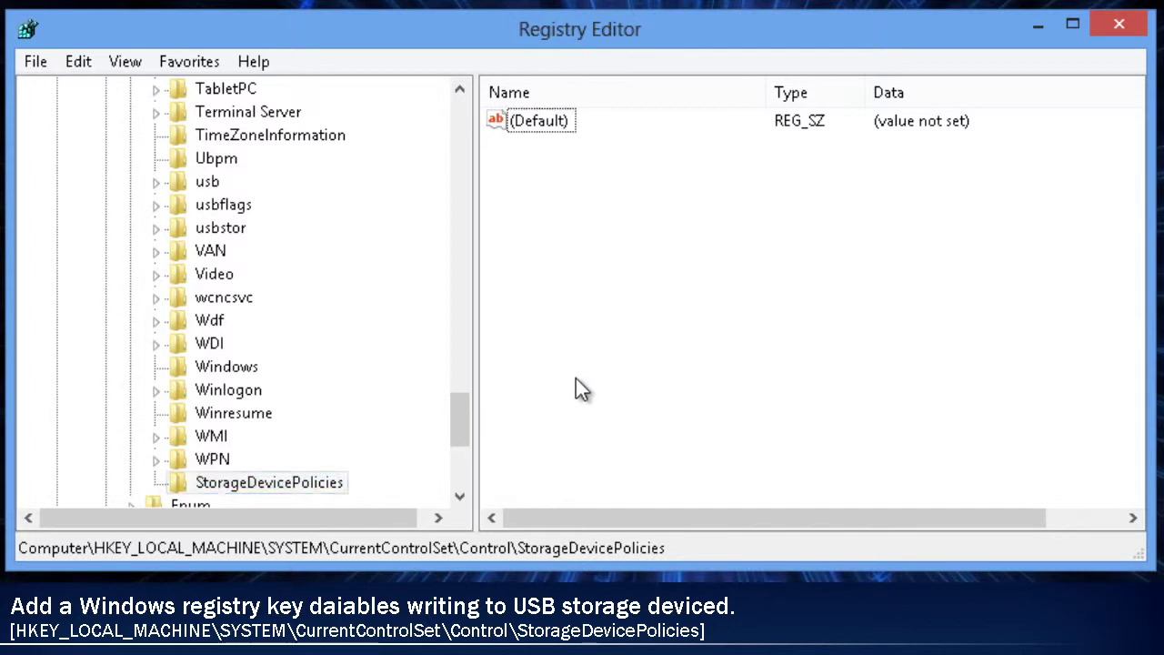
left_click(315, 485)
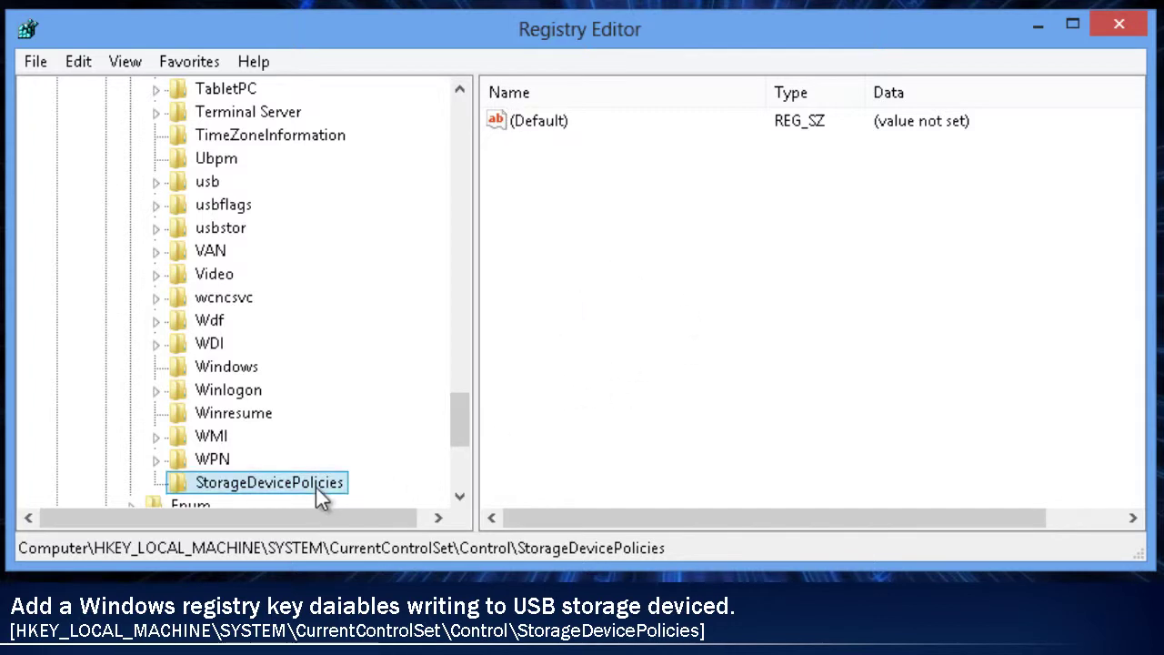
left_click(580, 332)
right_click(579, 332)
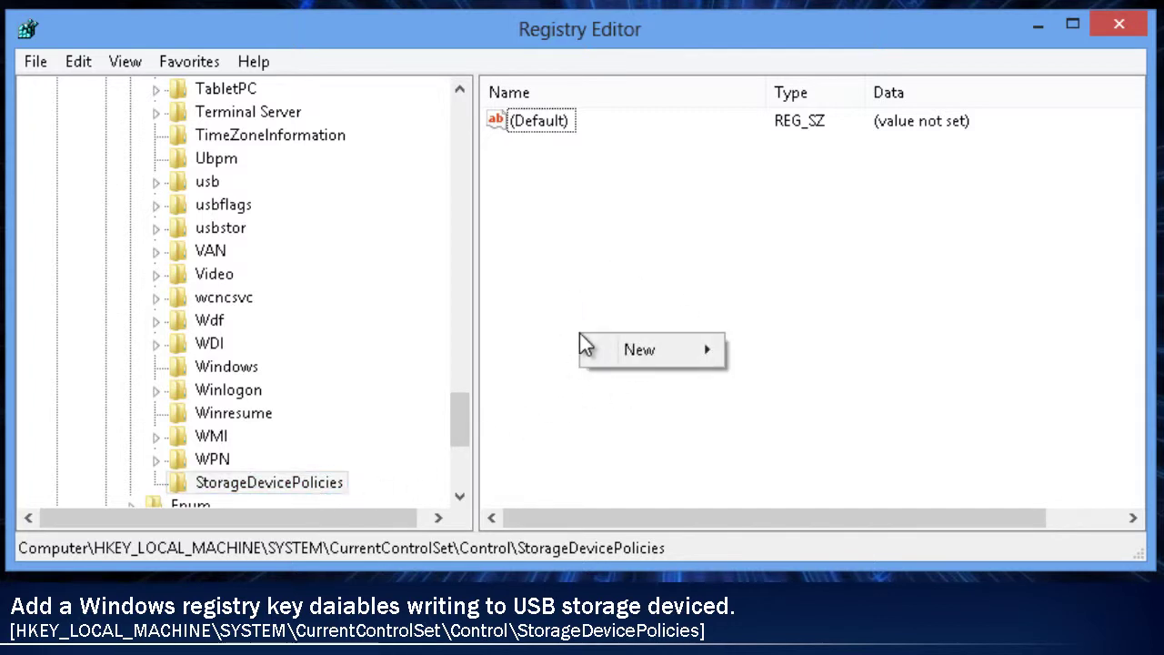
left_click(641, 349)
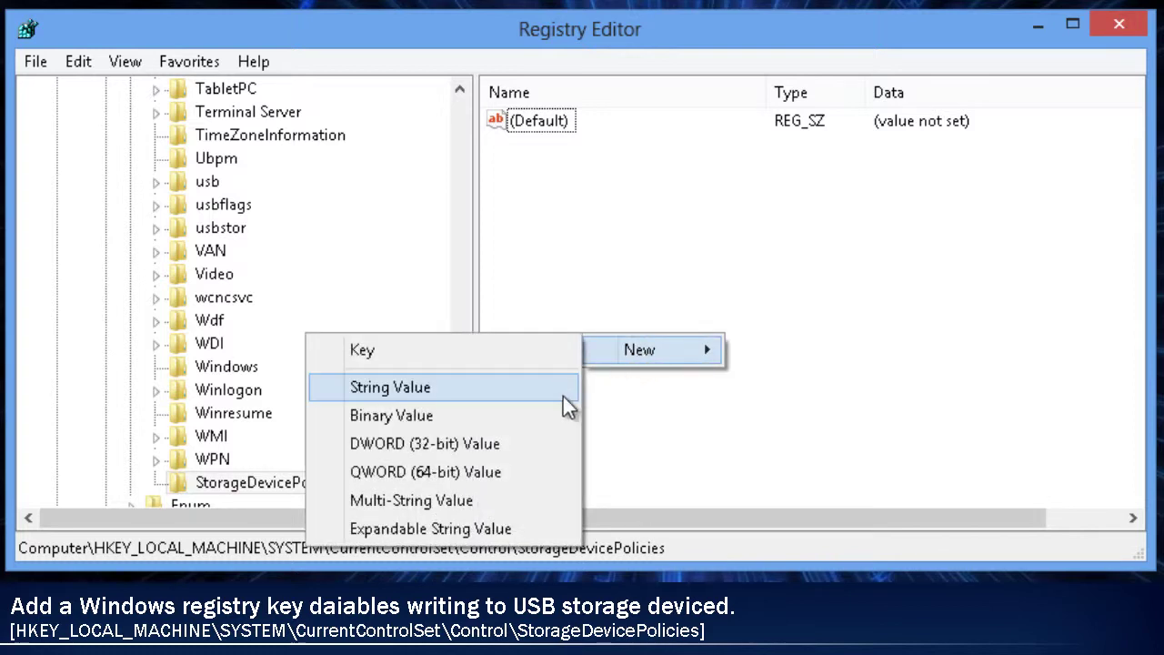
left_click(525, 443)
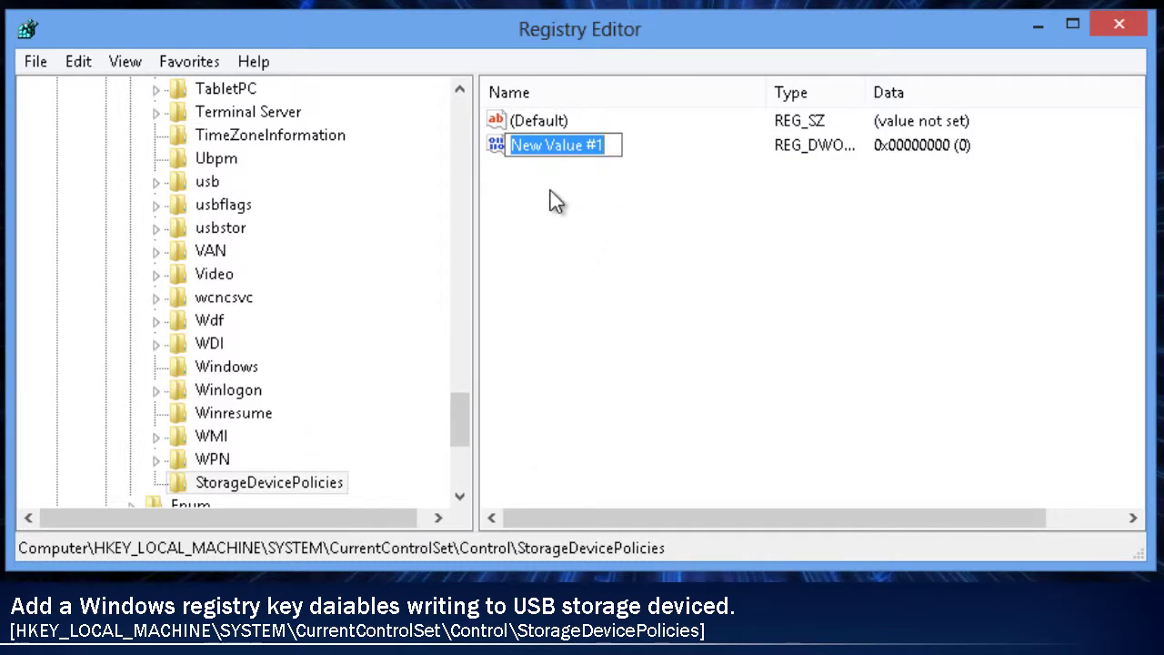
type("Wr")
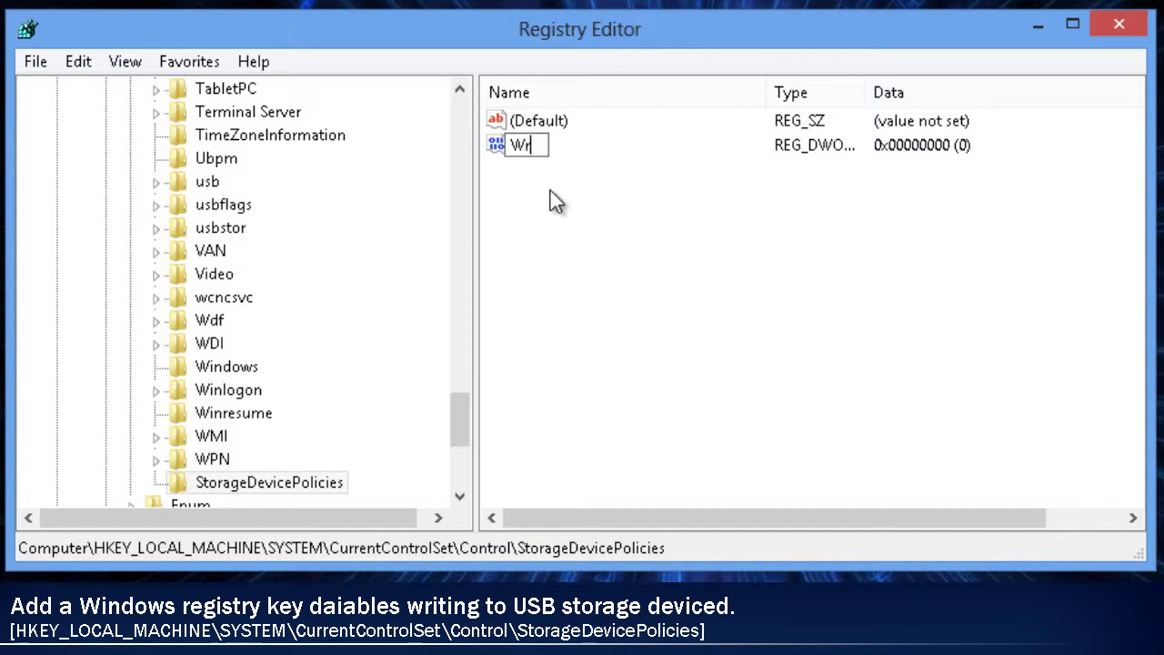
type("itePro")
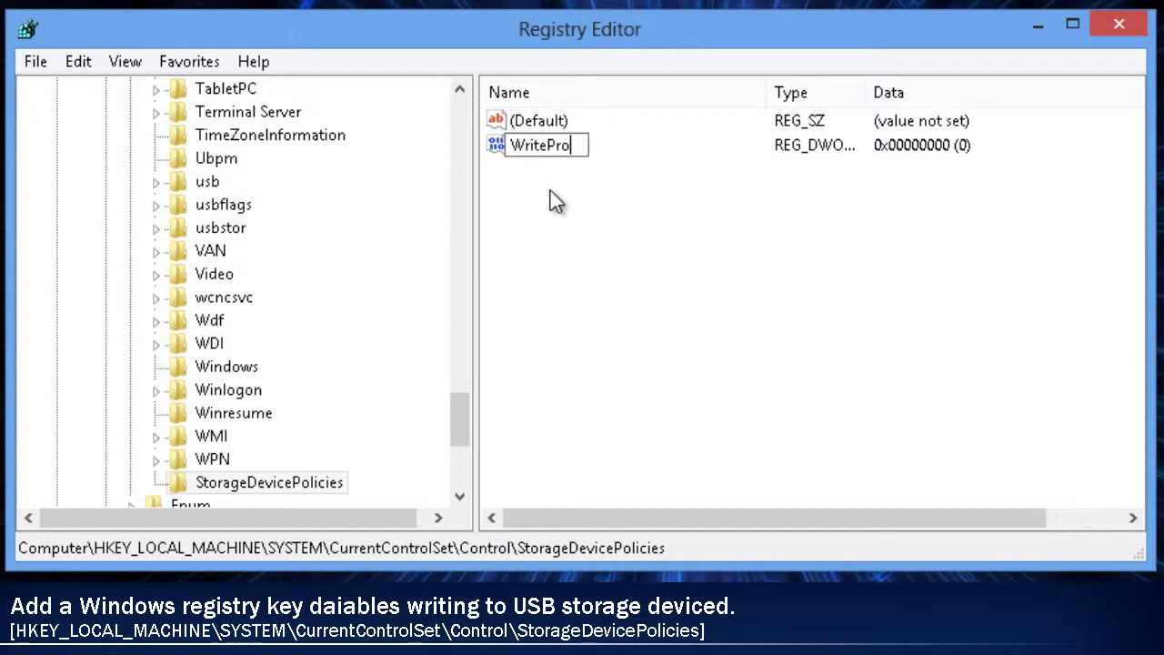
type("tect")
key("Return")
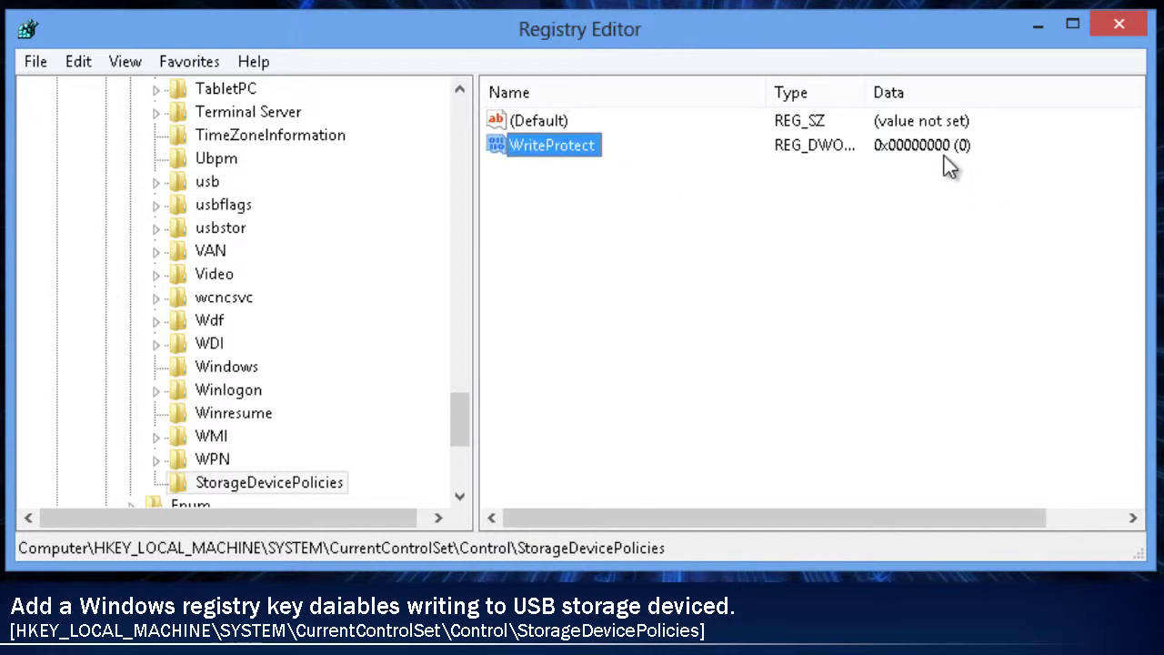
Set the WriteProtect value data to 1
double_click(570, 151)
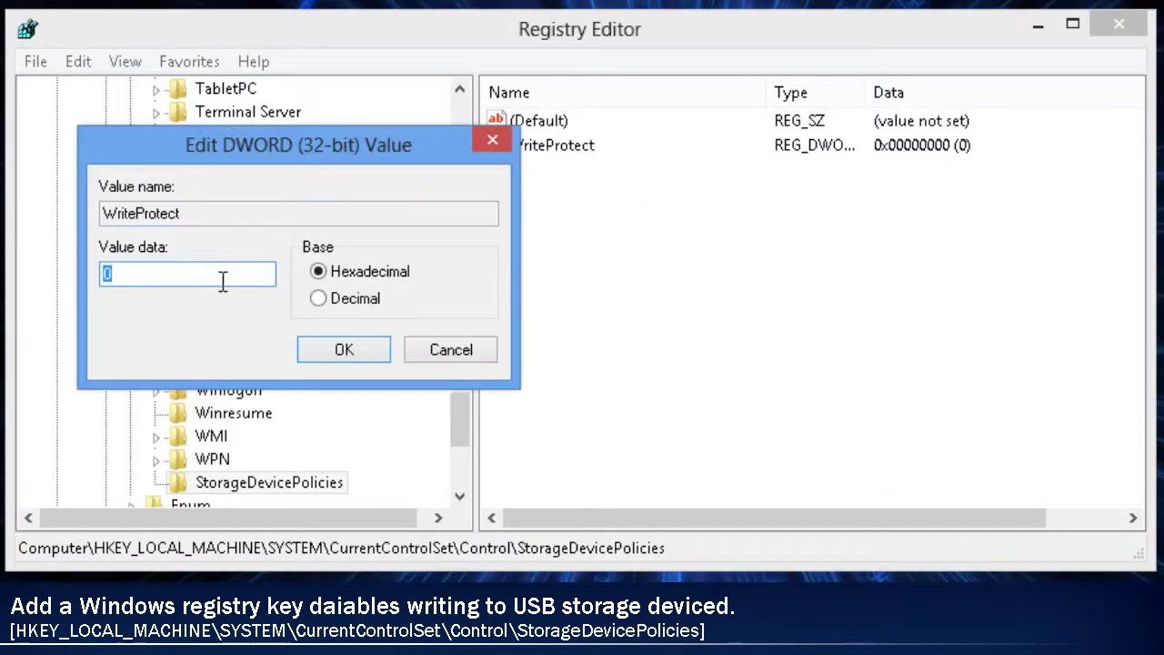
type("1")
left_click(331, 351)
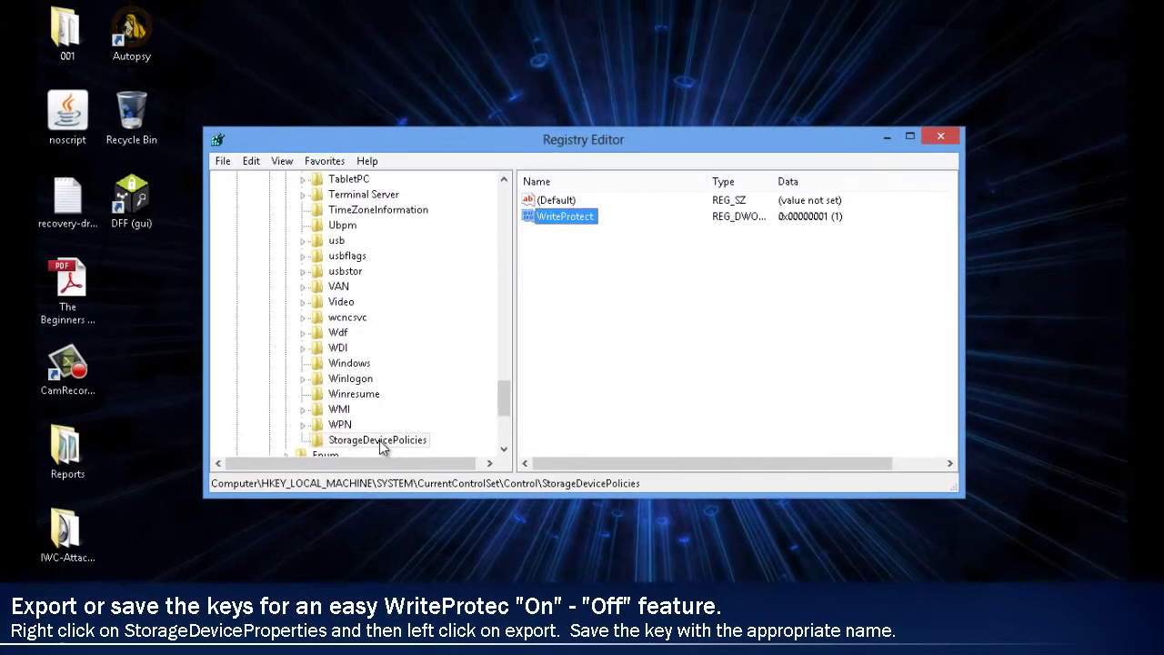
Export the StorageDevicePolicies key to the Desktop as a registration file named WriteProtectOn
left_click(271, 482)
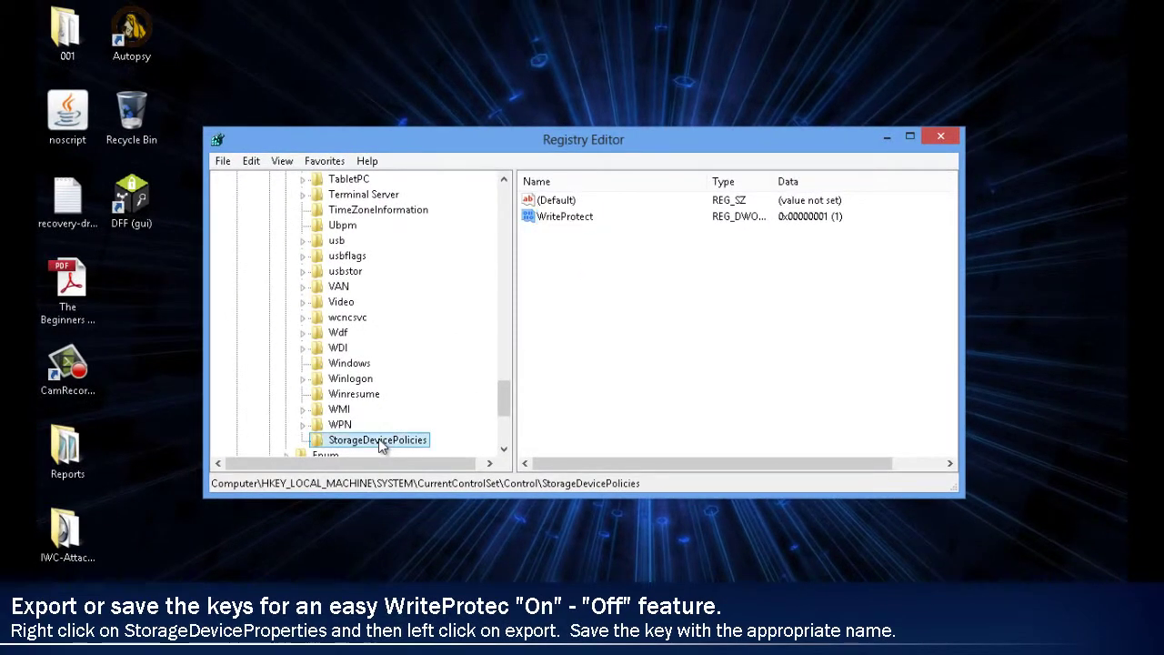
right_click(378, 438)
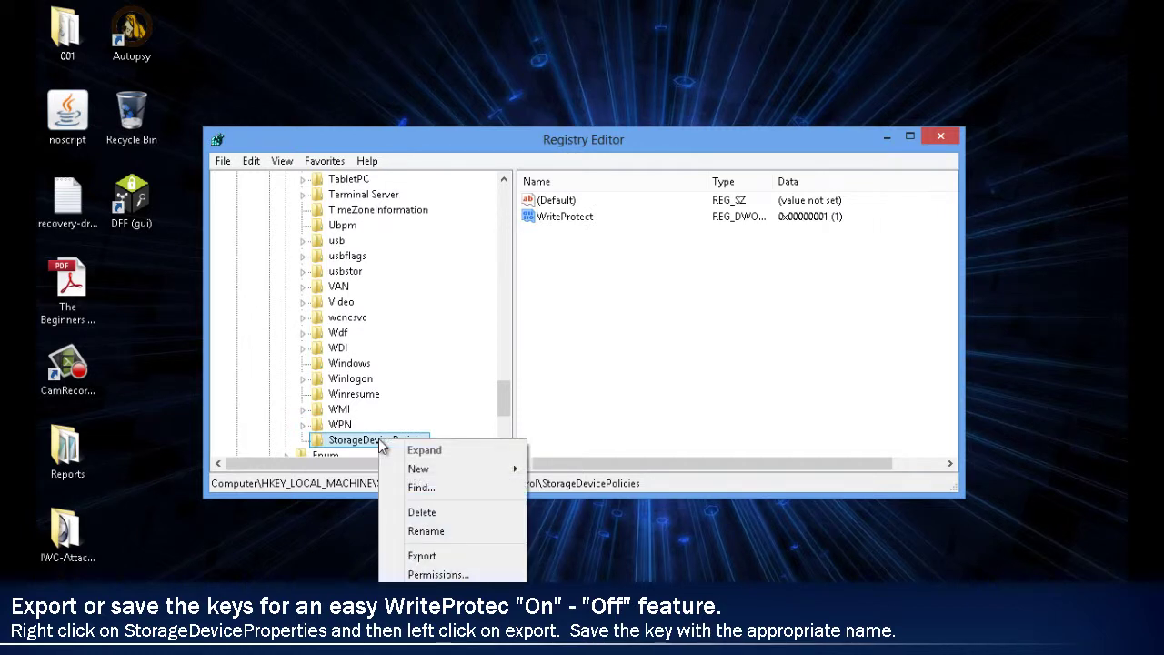
left_click(442, 556)
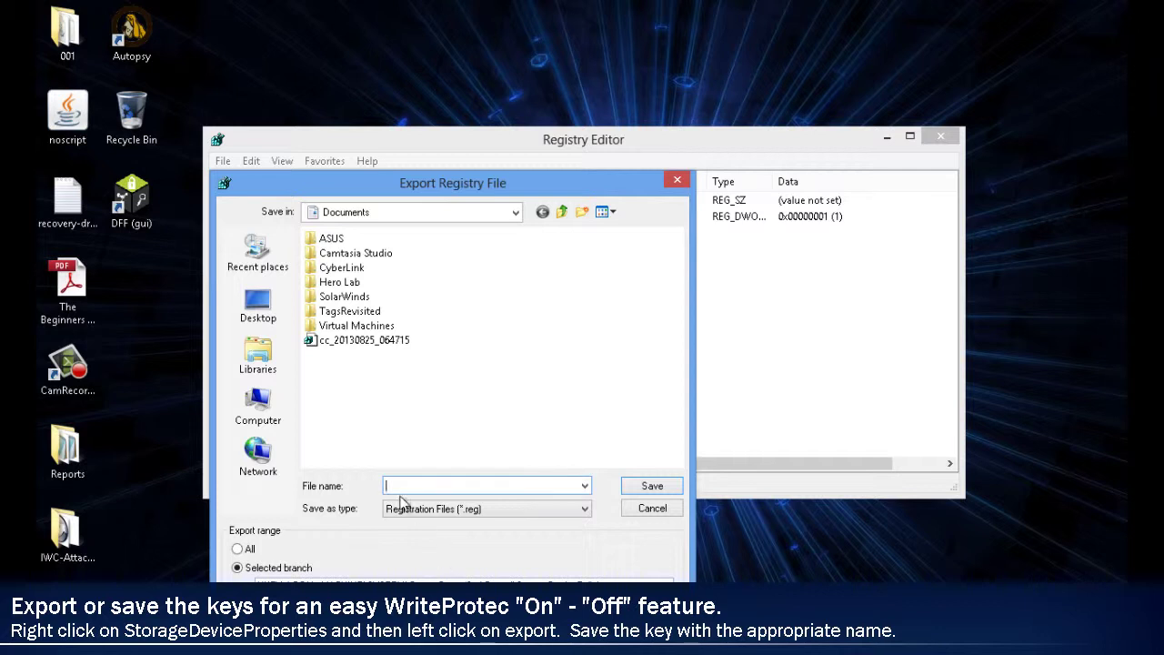
left_click(261, 303)
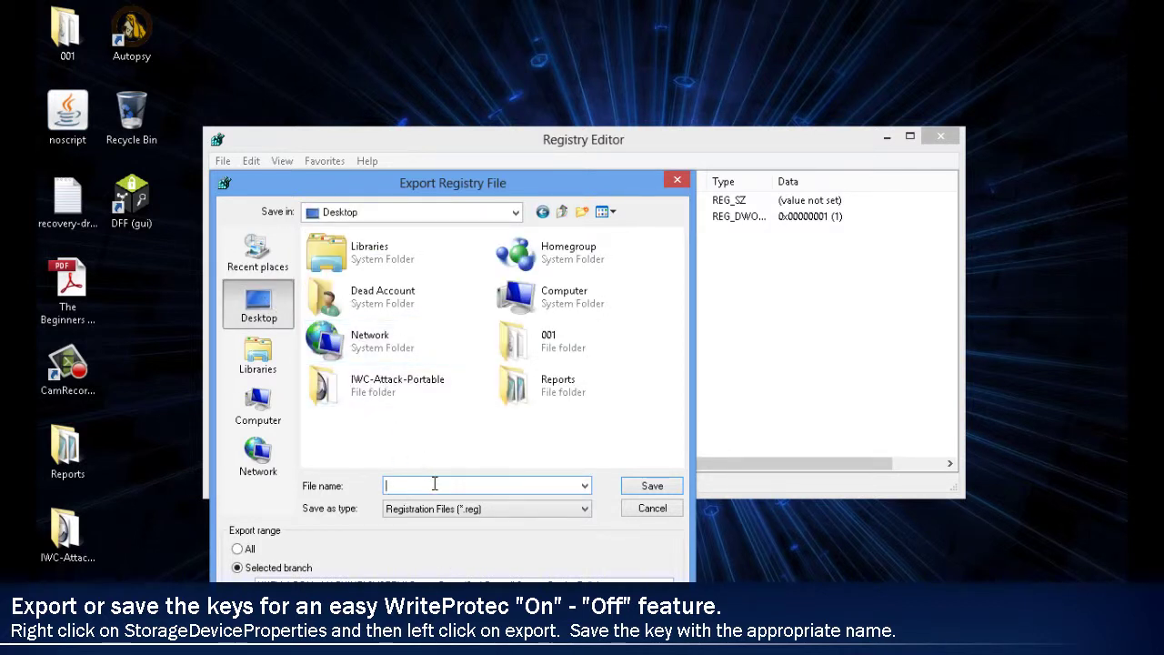
type("riteProtec")
type("t=on")
type("t=On")
key("Return")
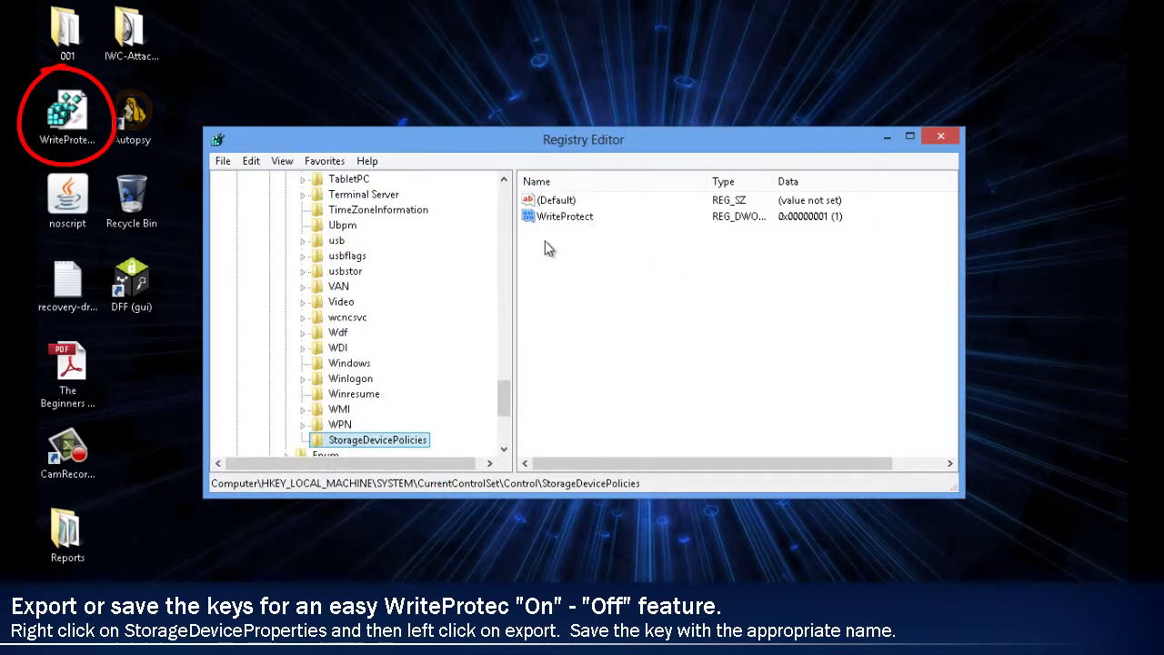
Set the WriteProtect value data to 0
double_click(572, 218)
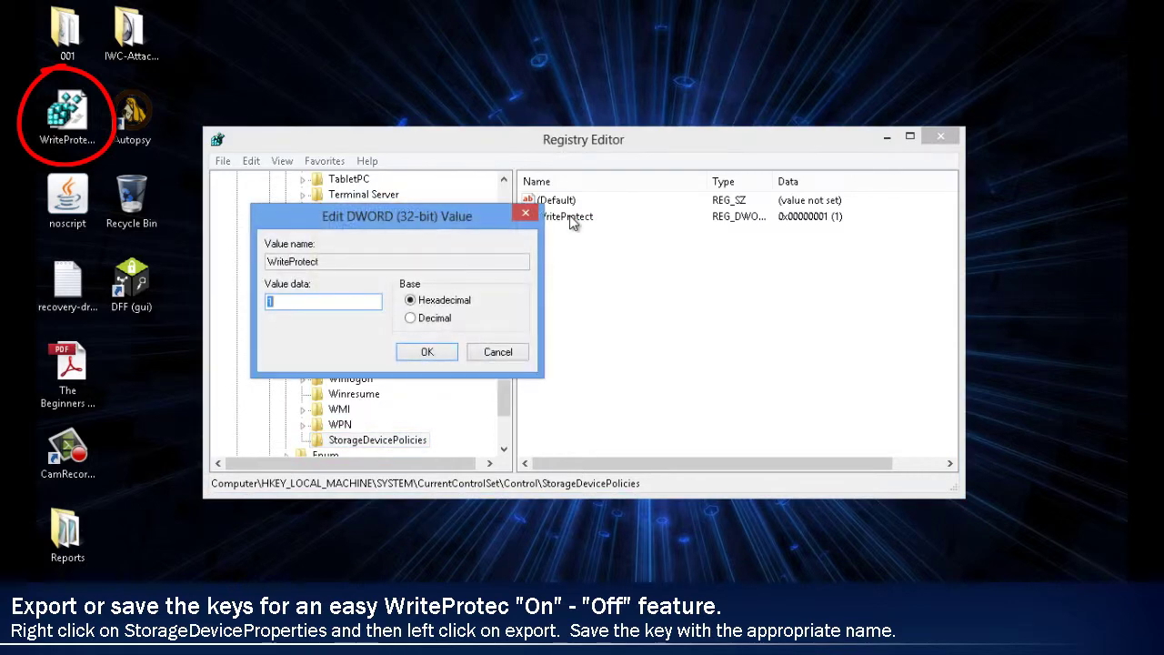
type("0")
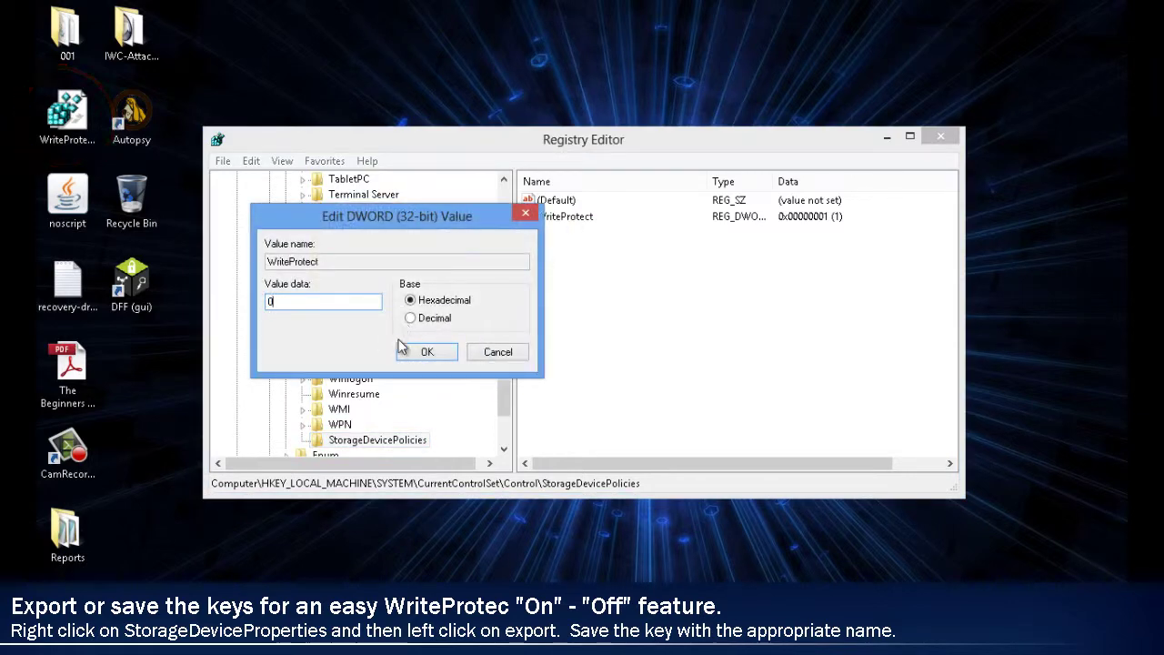
left_click(418, 351)
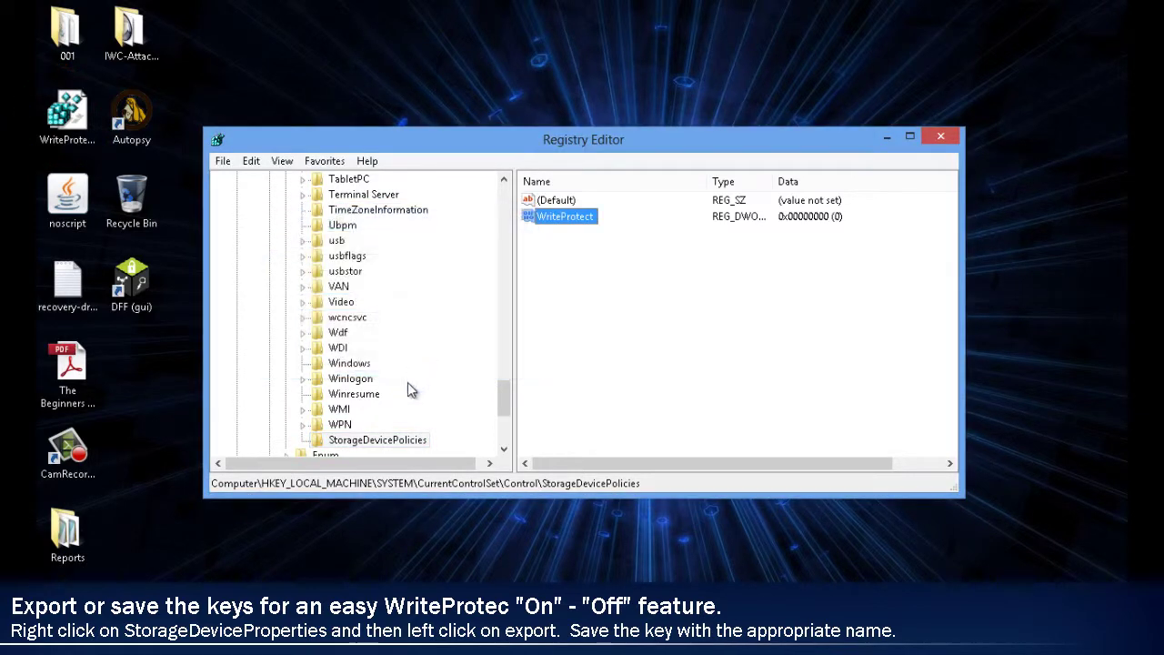
Export the StorageDevicePolicies key to the Desktop as a registration file named WriteProtectOff
right_click(385, 441)
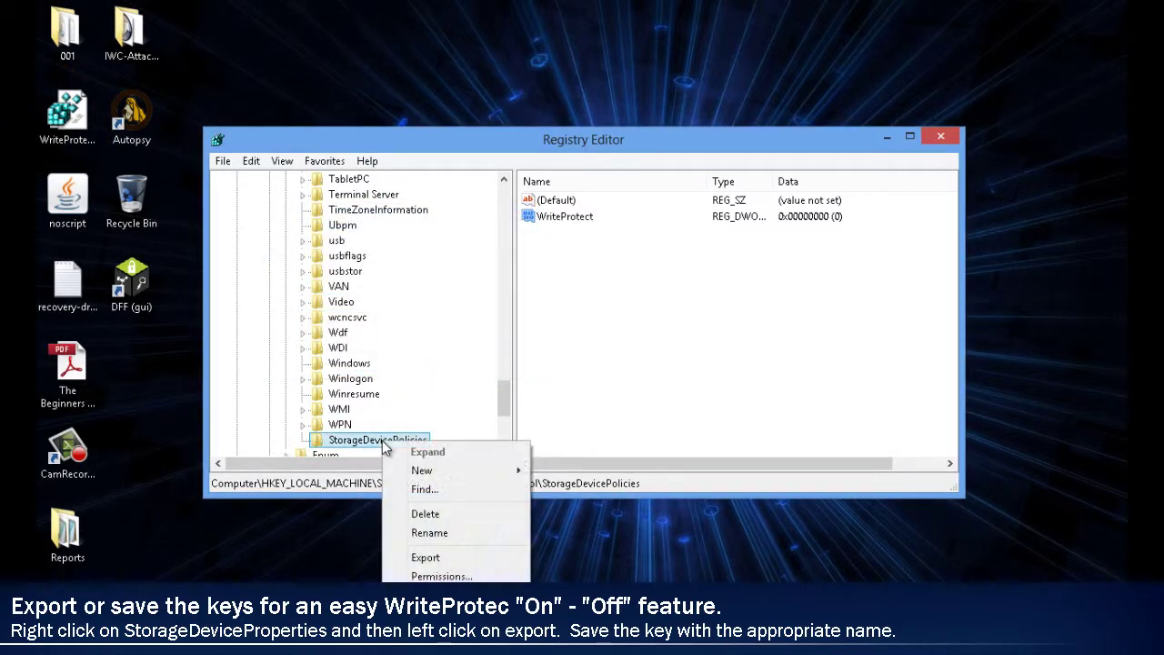
left_click(463, 557)
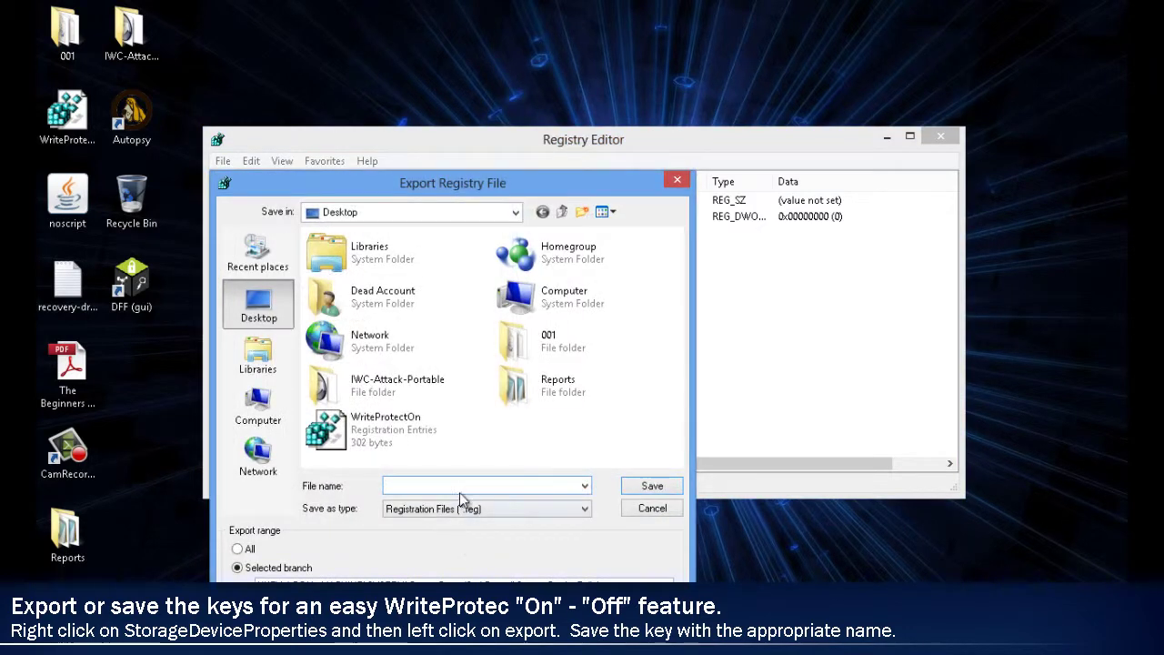
type("Wri")
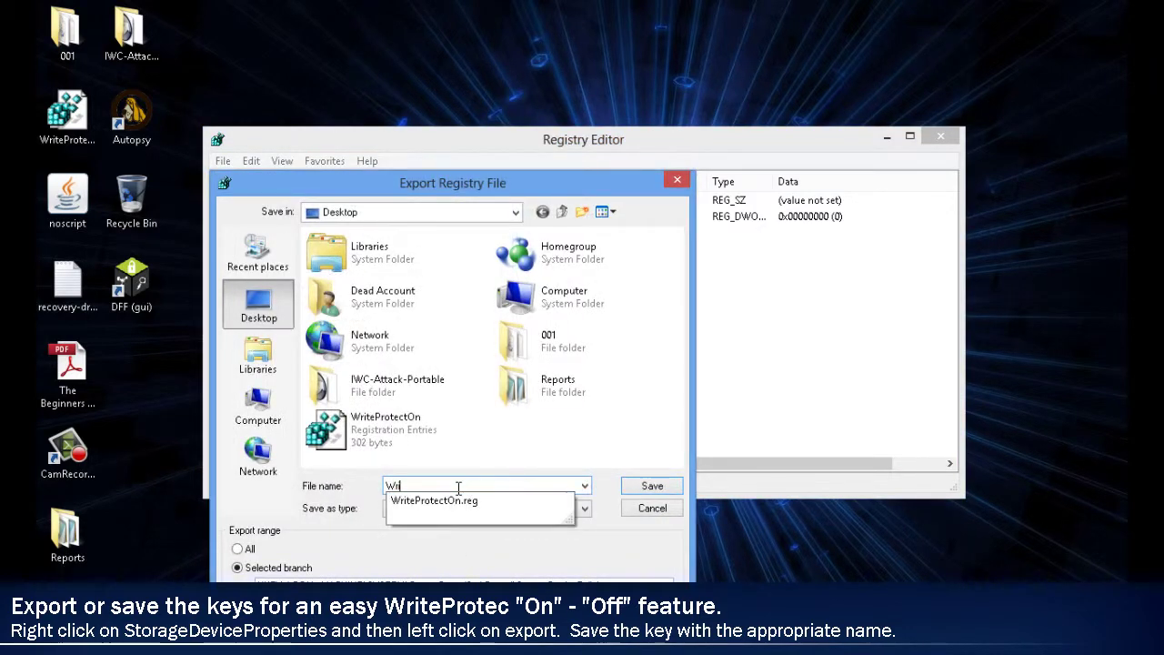
type("teProtectOff")
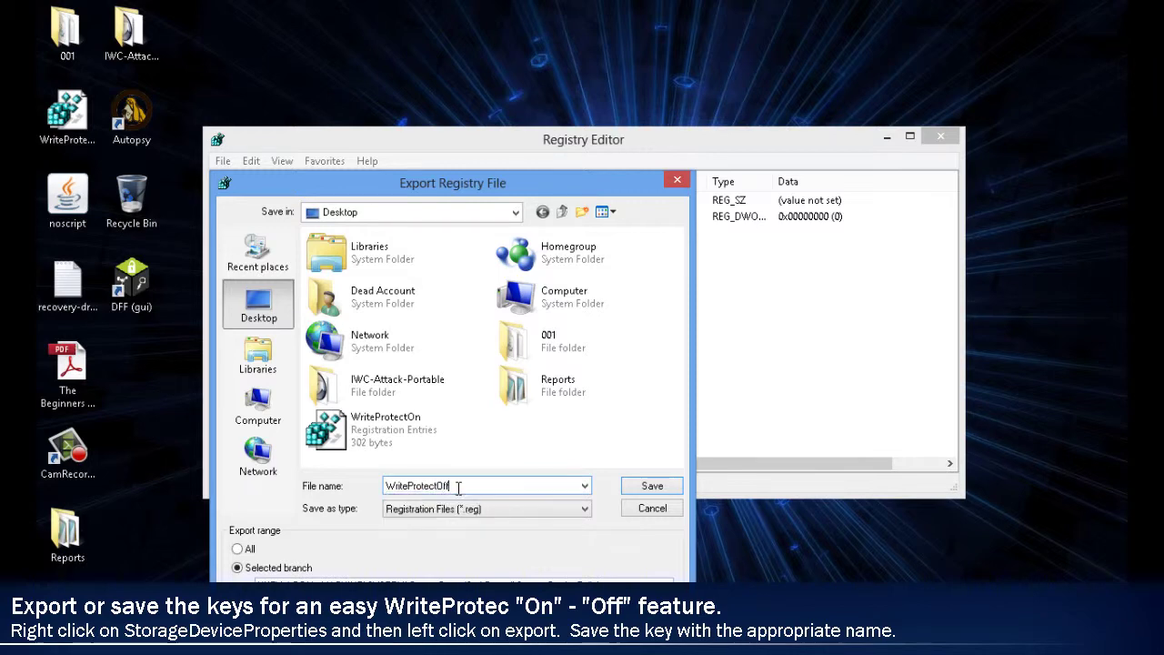
key("Return")
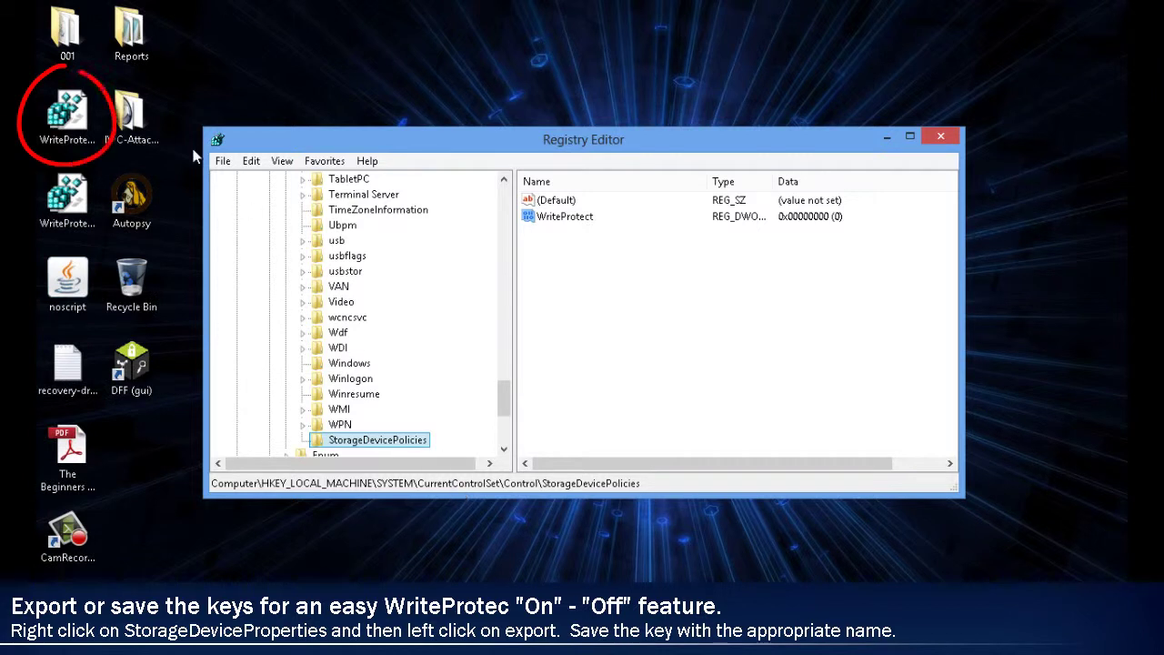
Run the WriteProtectOn registration file from the Desktop and accept adding its values to the registry
left_click(68, 116)
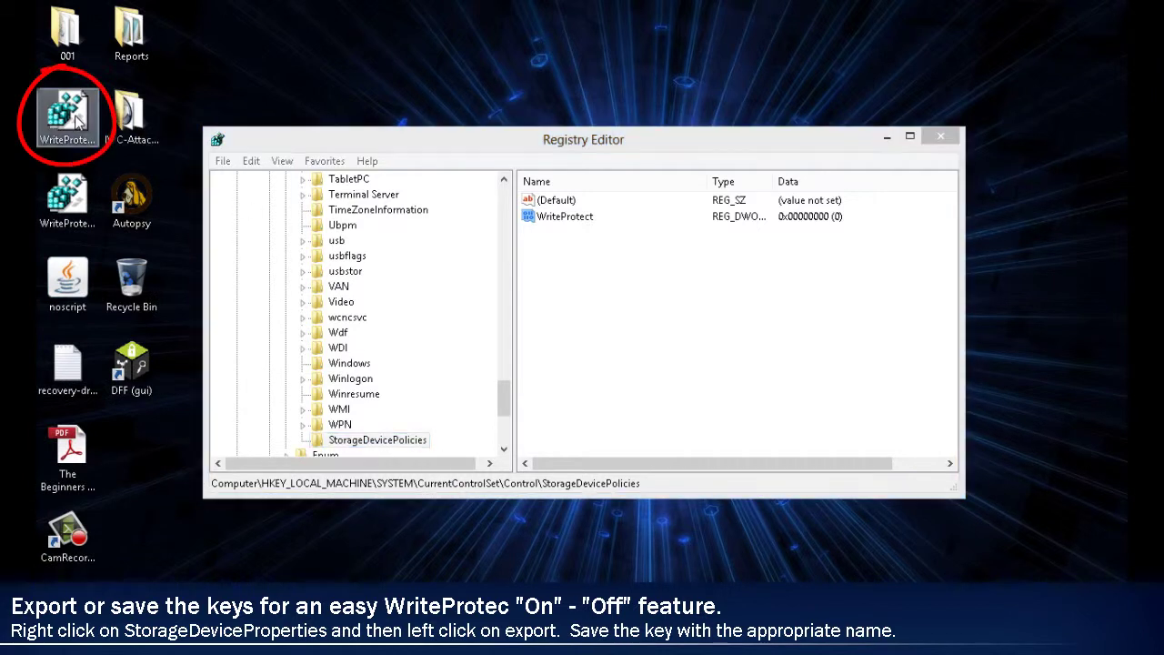
left_click(75, 193)
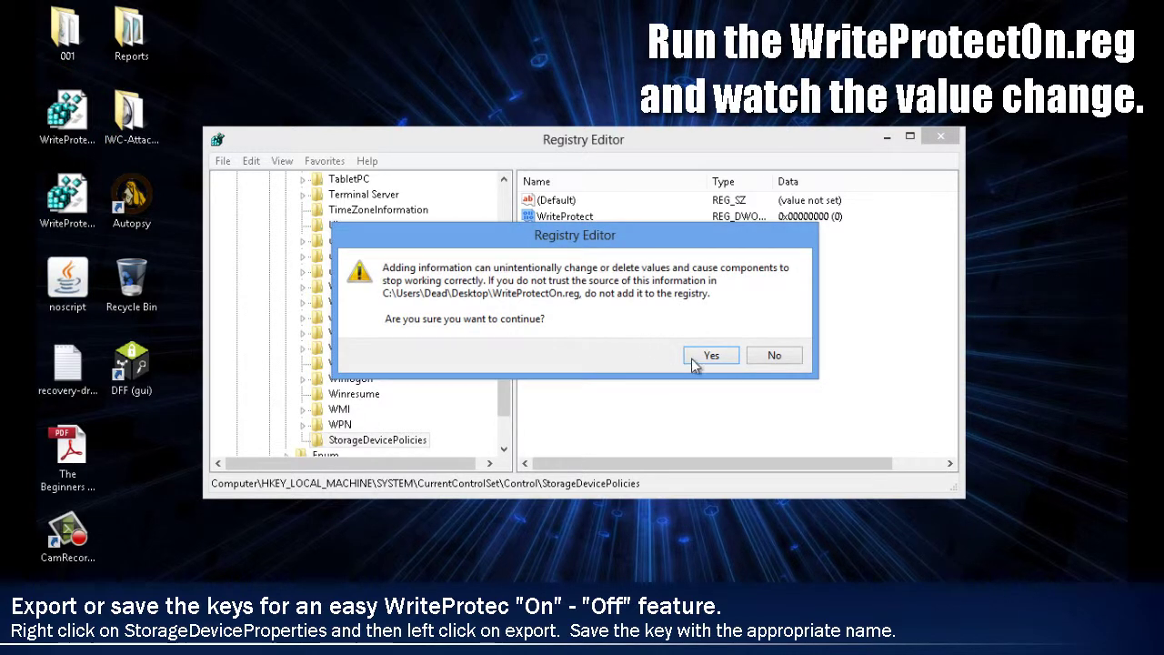
left_click(702, 360)
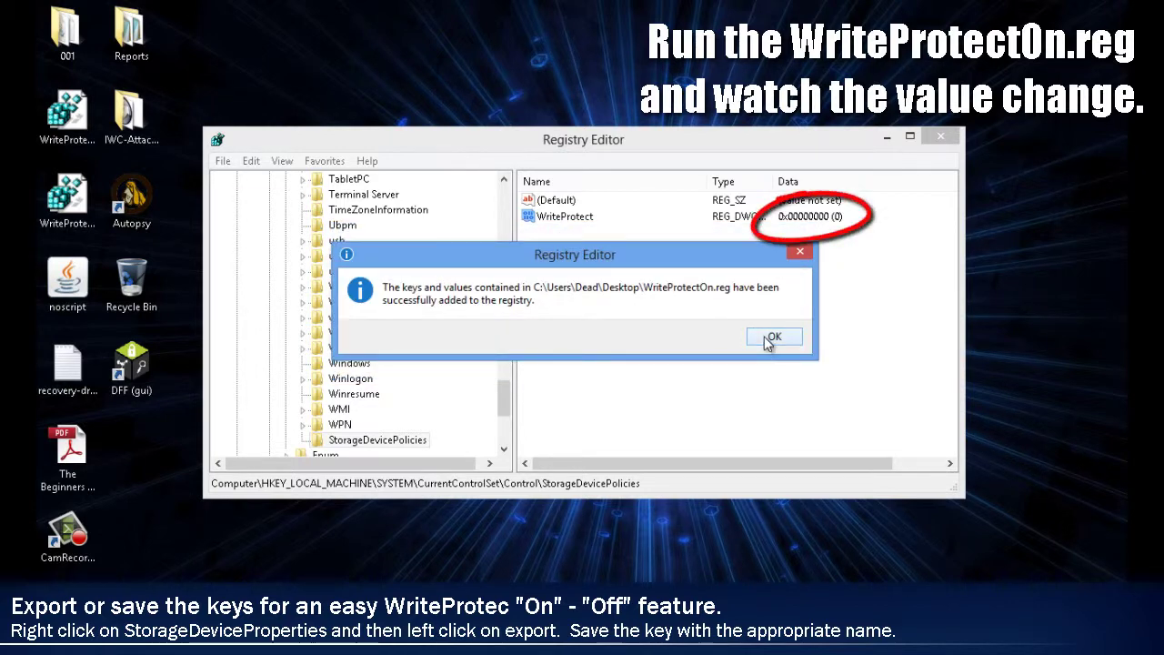
left_click(771, 338)
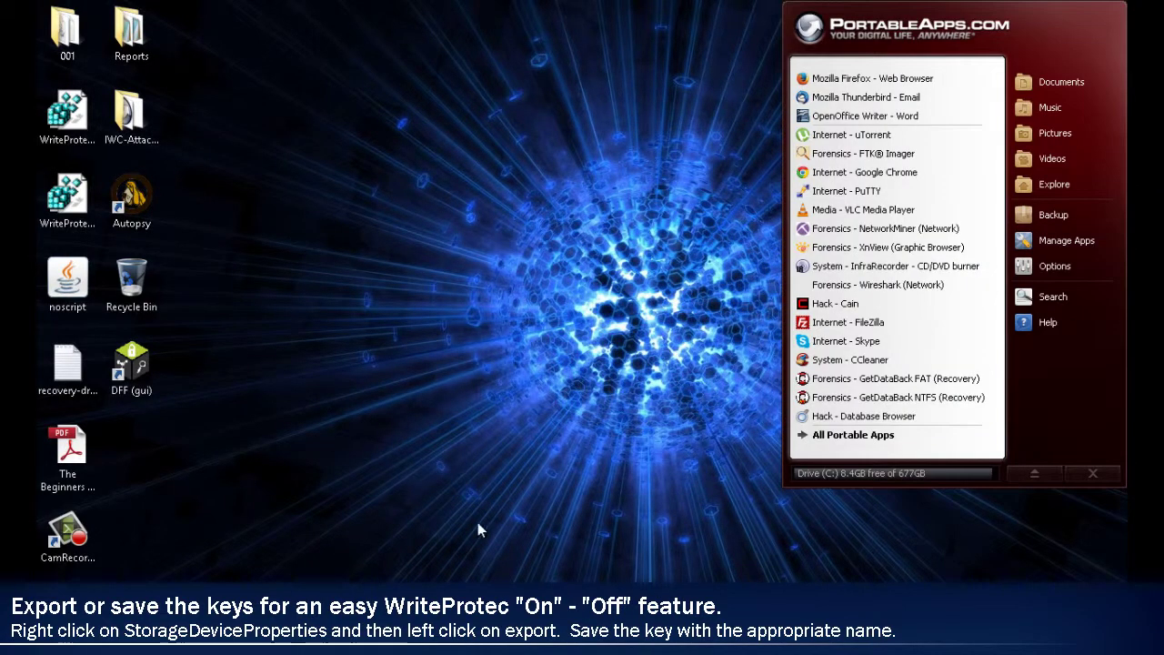
Launch FTK Imager from PortableApps and add the physical drive PHYSICALDRIVE1, the Verbatim STORE N GO USB Device, as an evidence item
left_click(837, 156)
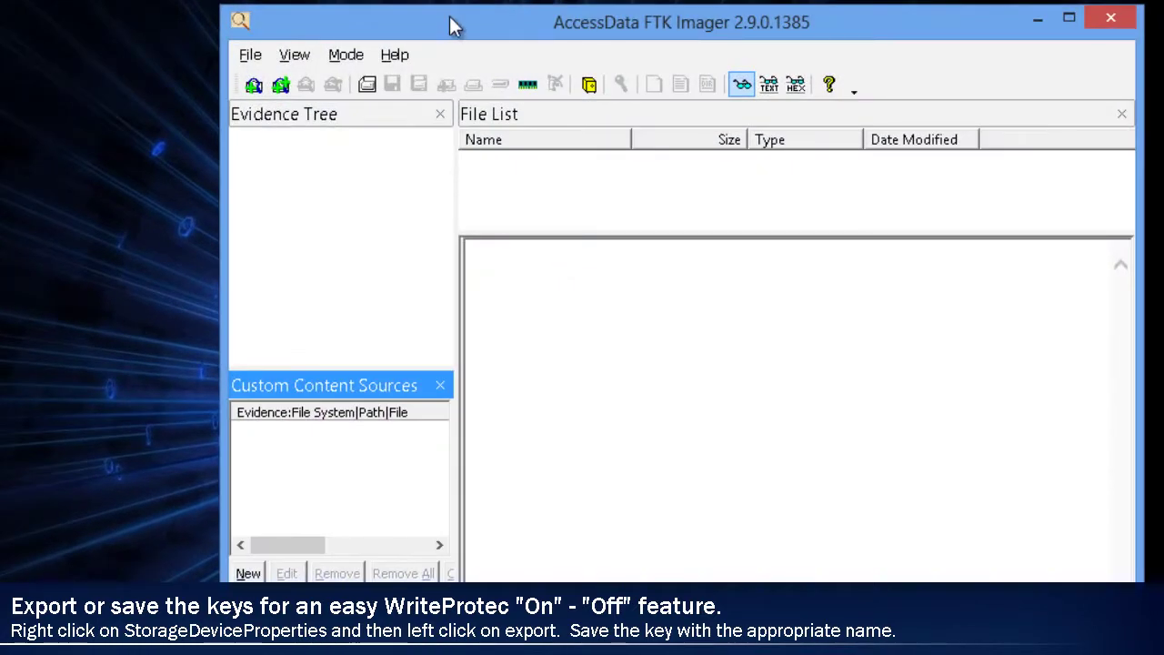
left_click(252, 58)
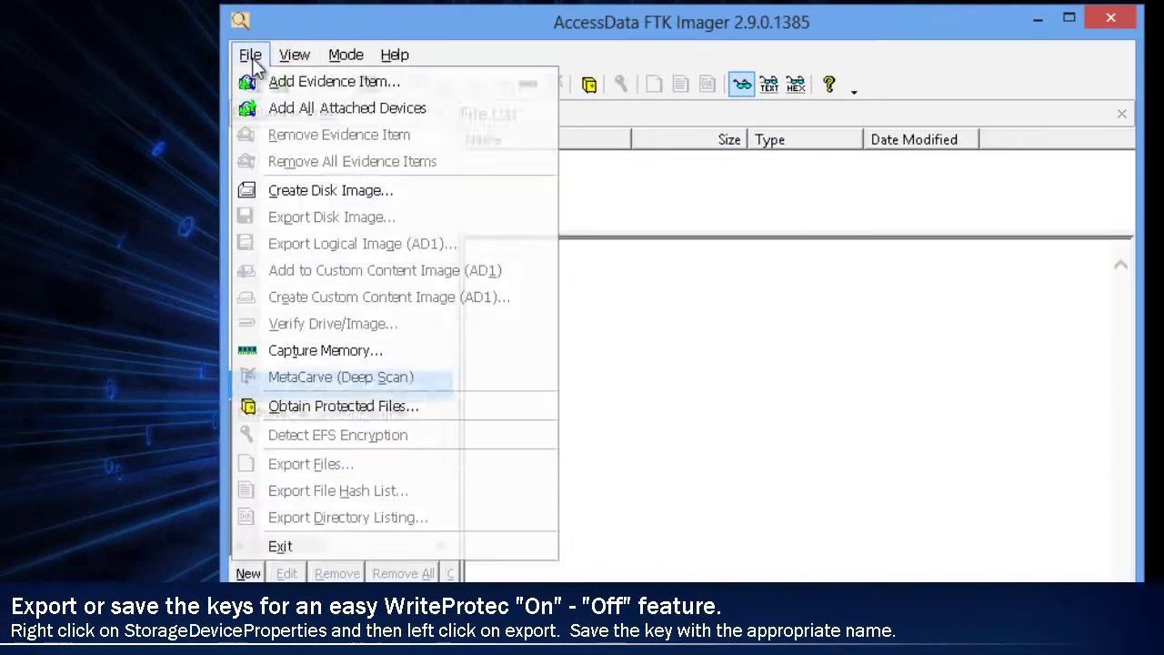
left_click(313, 81)
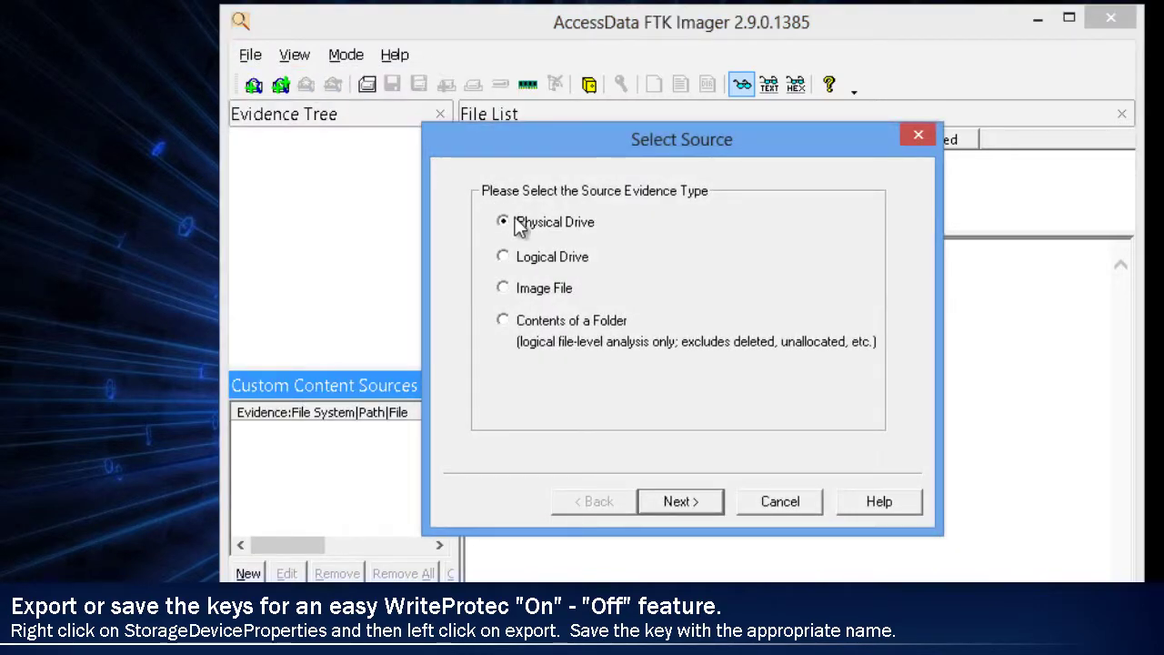
left_click(670, 506)
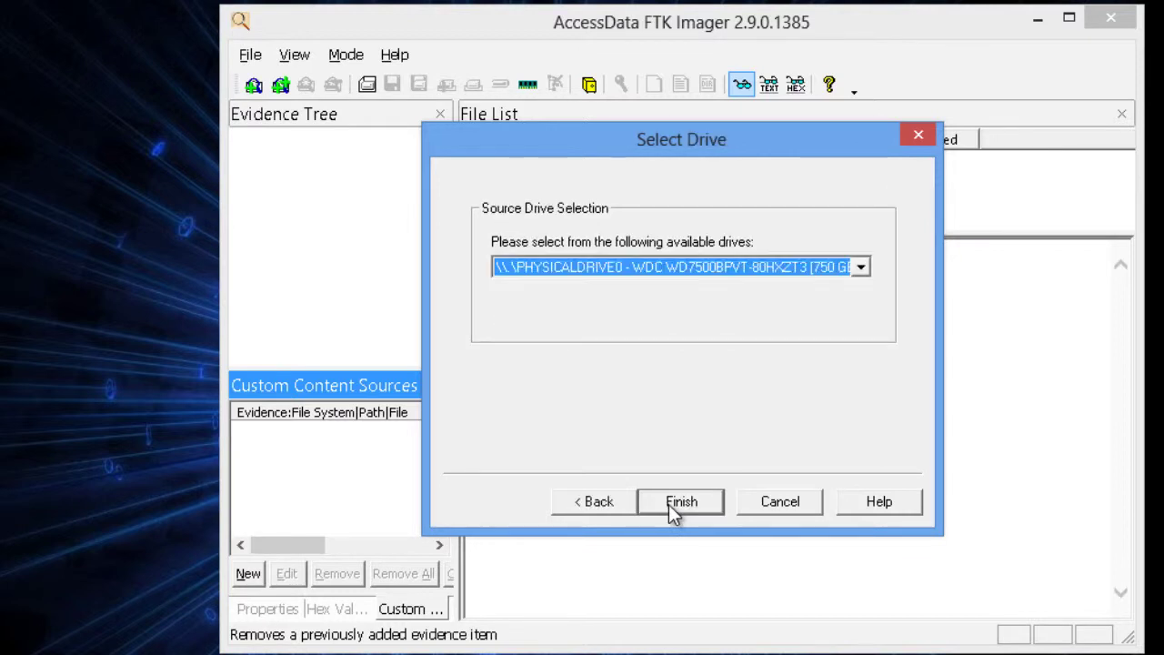
left_click(610, 273)
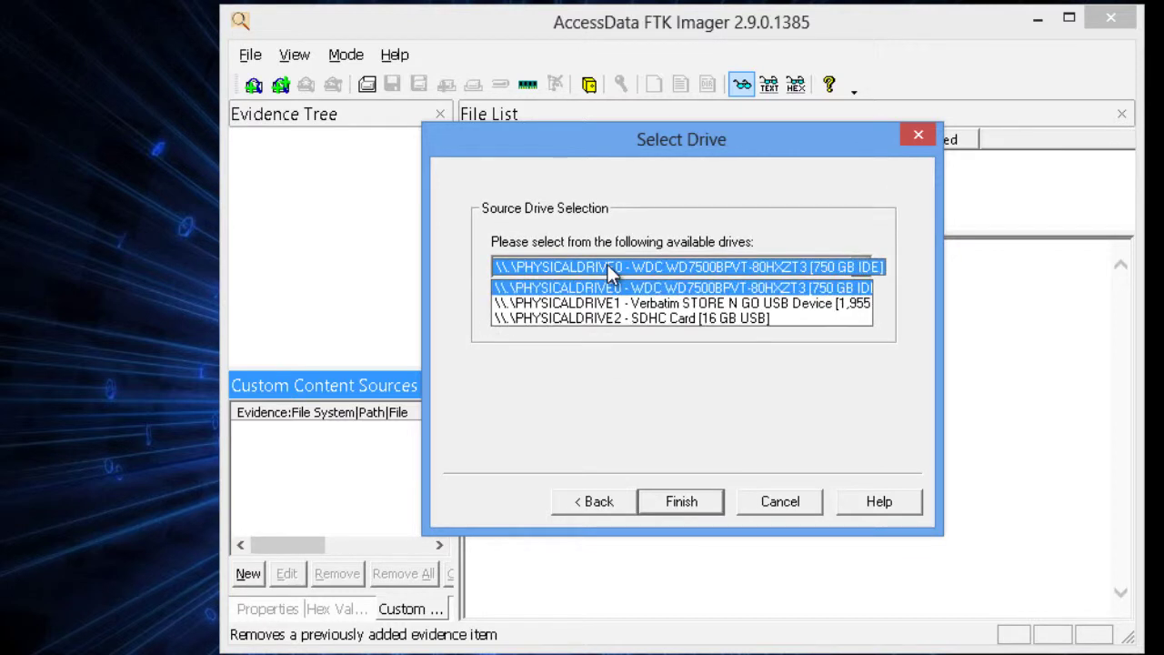
left_click(662, 305)
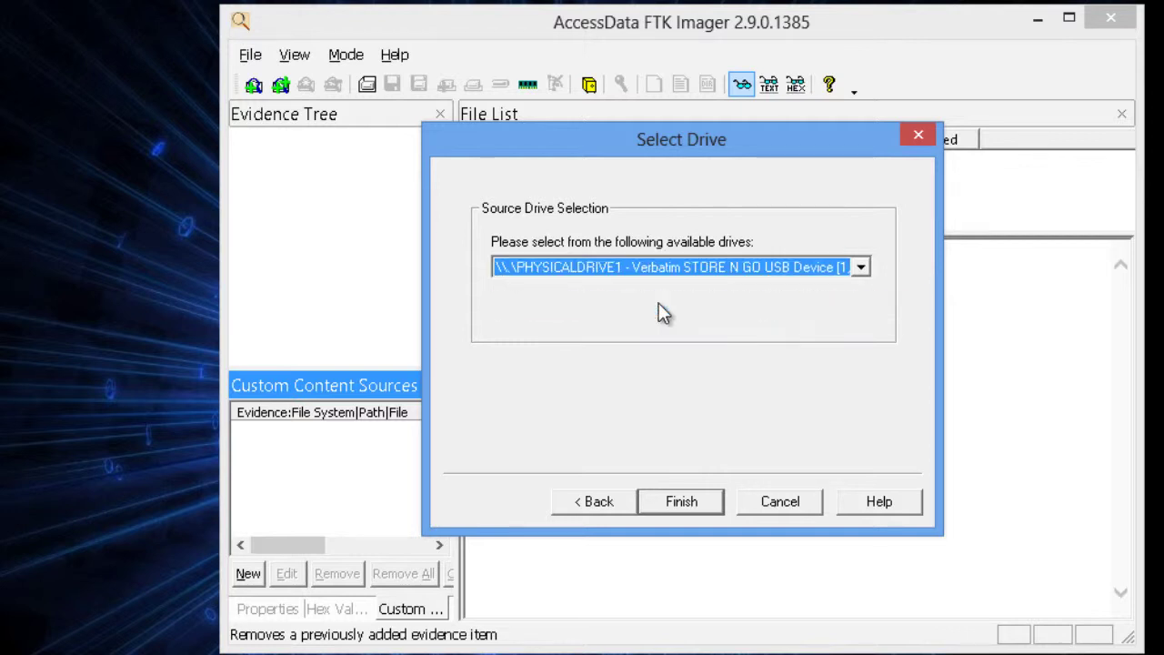
left_click(694, 504)
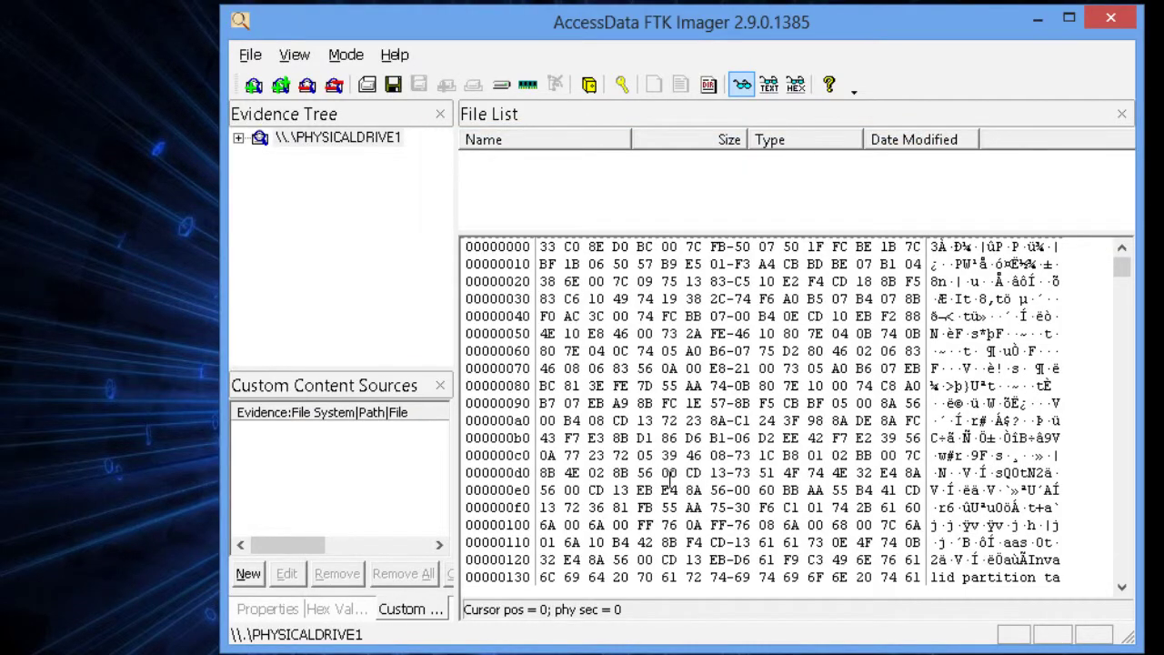
Examine the root folder of the RECOVERY-DR volume on Partition 1 of the evidence drive, and collapse the drive's tree
double_click(341, 138)
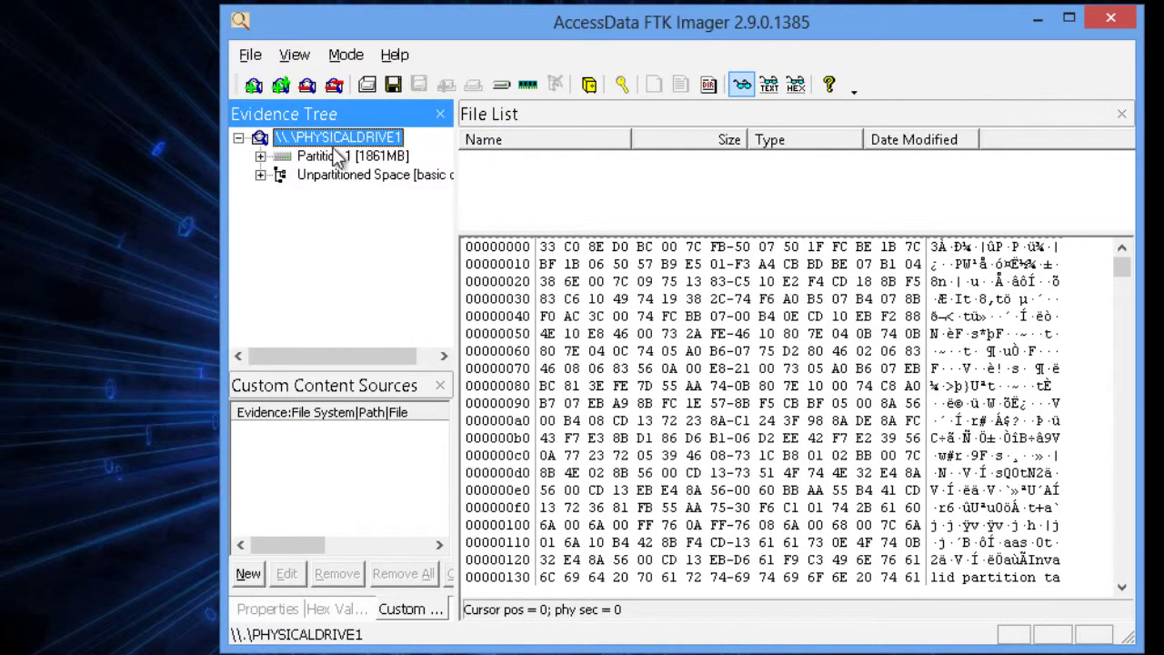
left_click(337, 157)
double_click(342, 174)
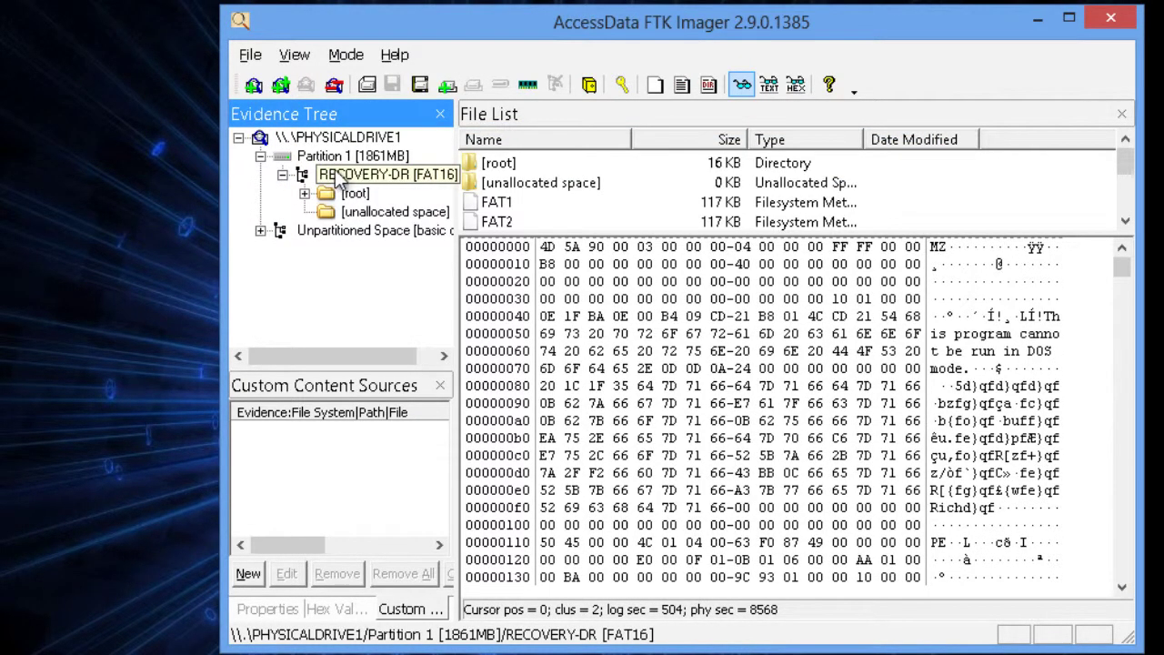
double_click(354, 194)
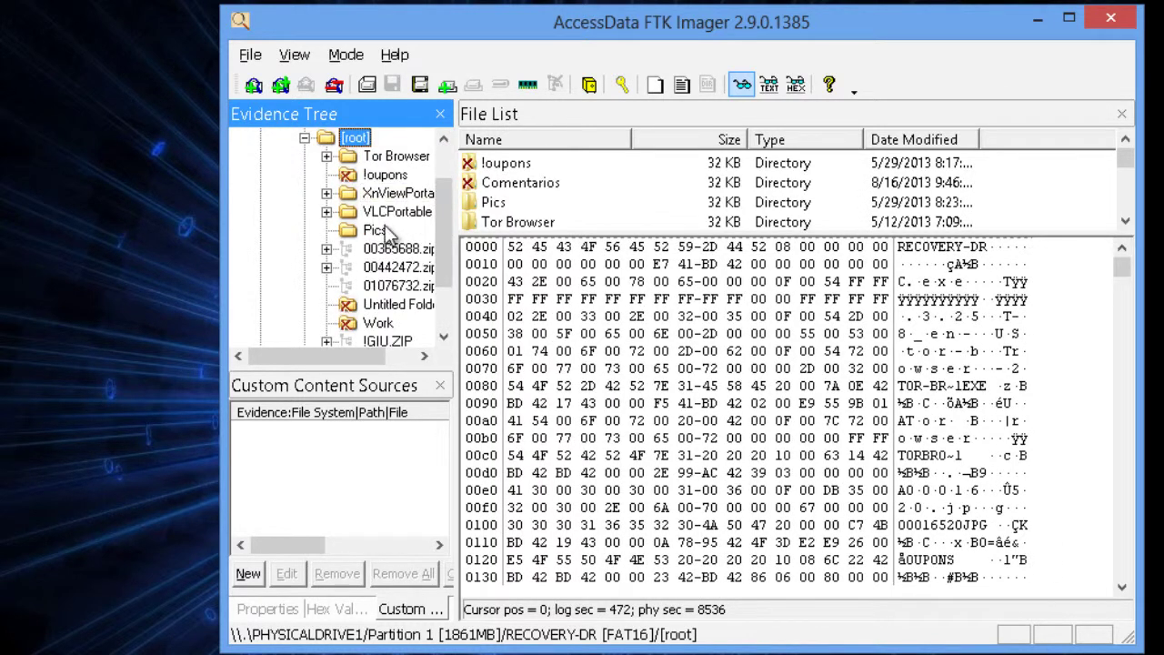
left_click_drag(446, 188, 442, 123)
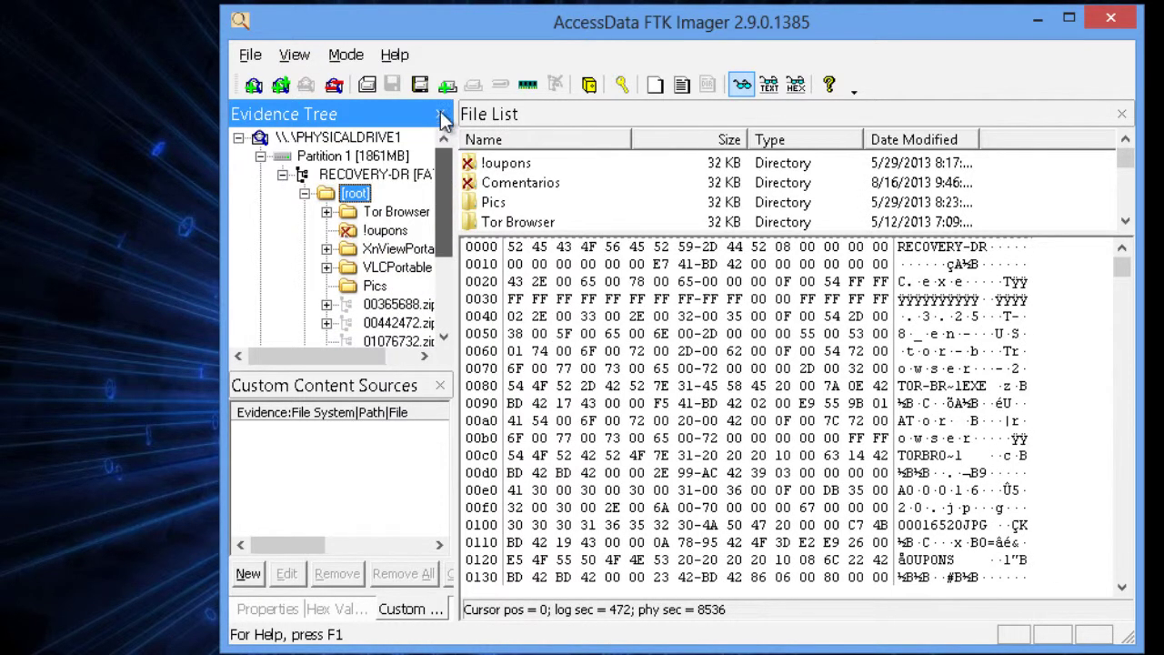
left_click(240, 139)
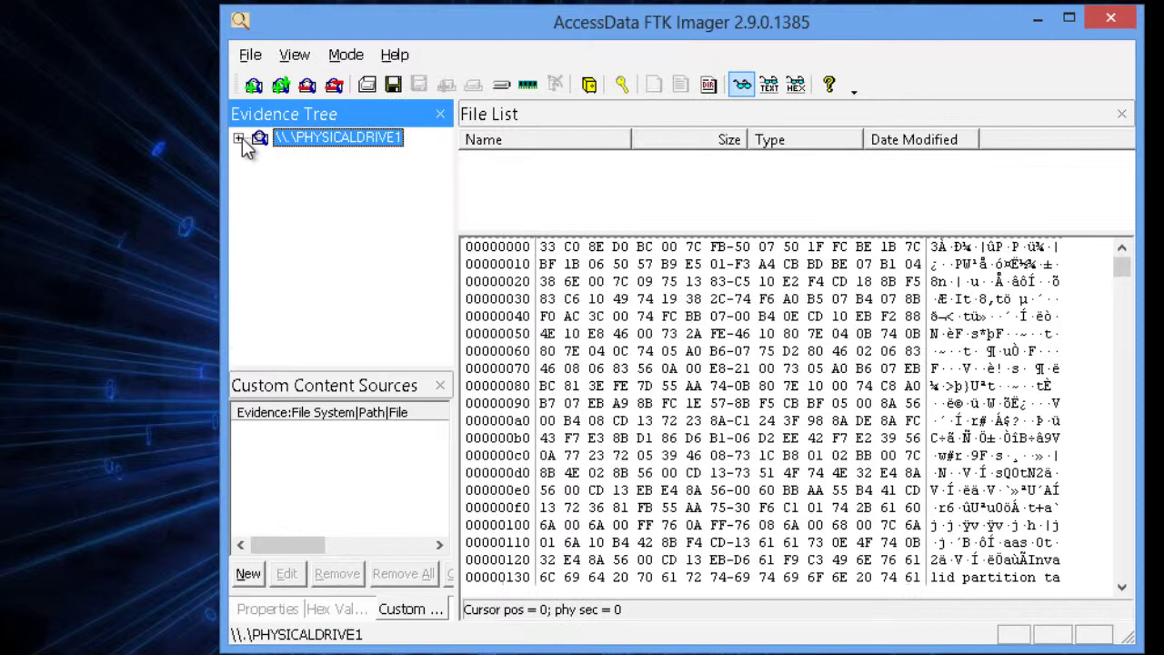
Start a disk image export of PHYSICALDRIVE1 with Raw (dd) as the destination image type
right_click(297, 138)
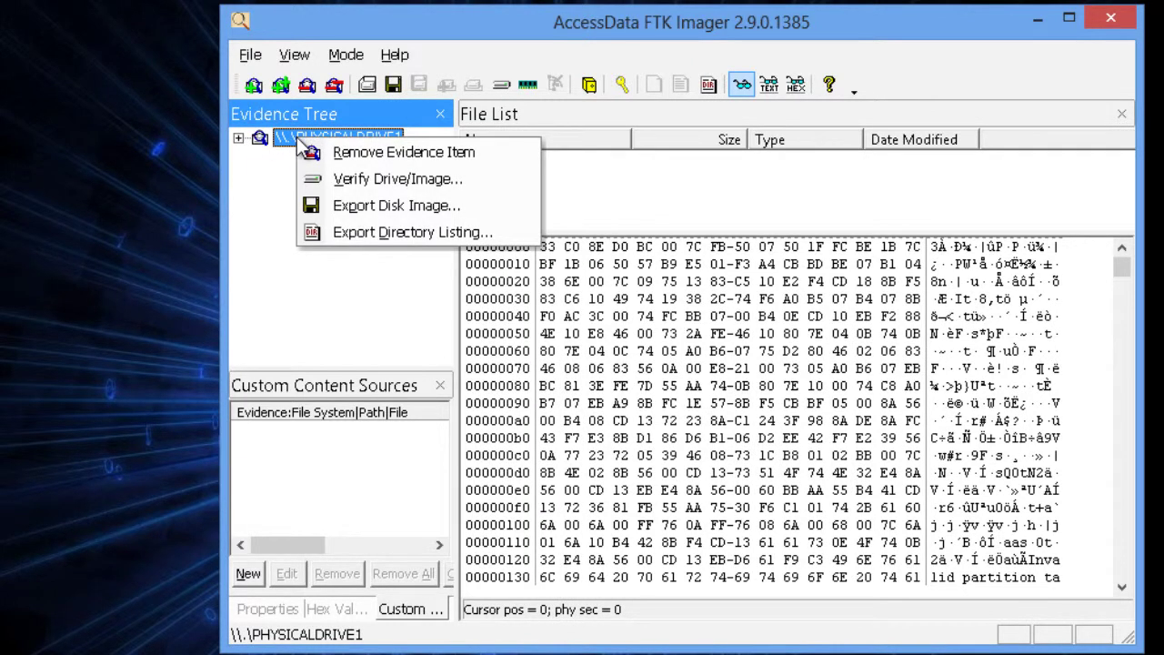
left_click(349, 207)
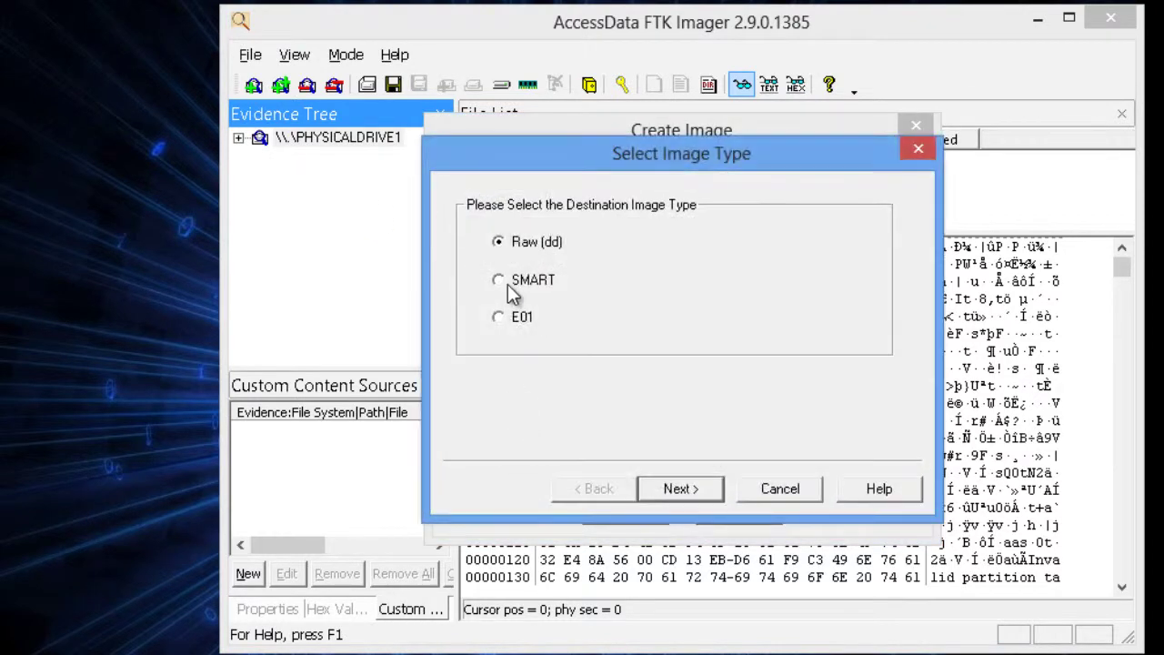
left_click(717, 489)
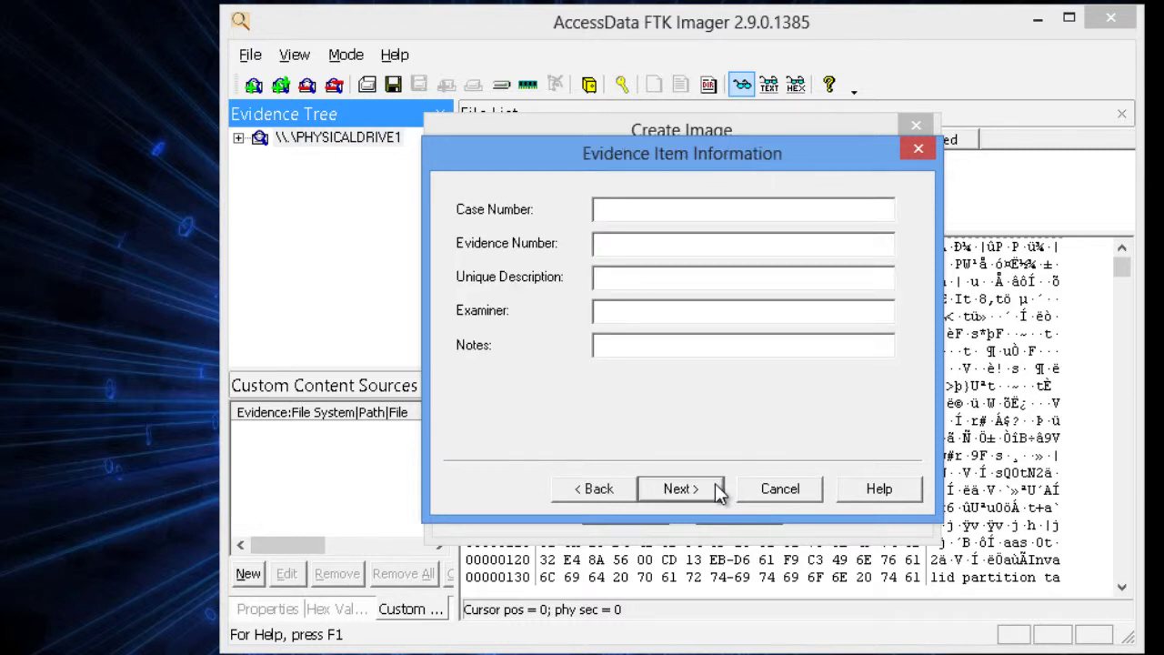
Fill in the evidence information with case number 001, evidence number 001, description "evidence drive for demo" and the examiner's full name, leaving the notes empty
type("001")
key("Tab")
type("001")
key("Tab")
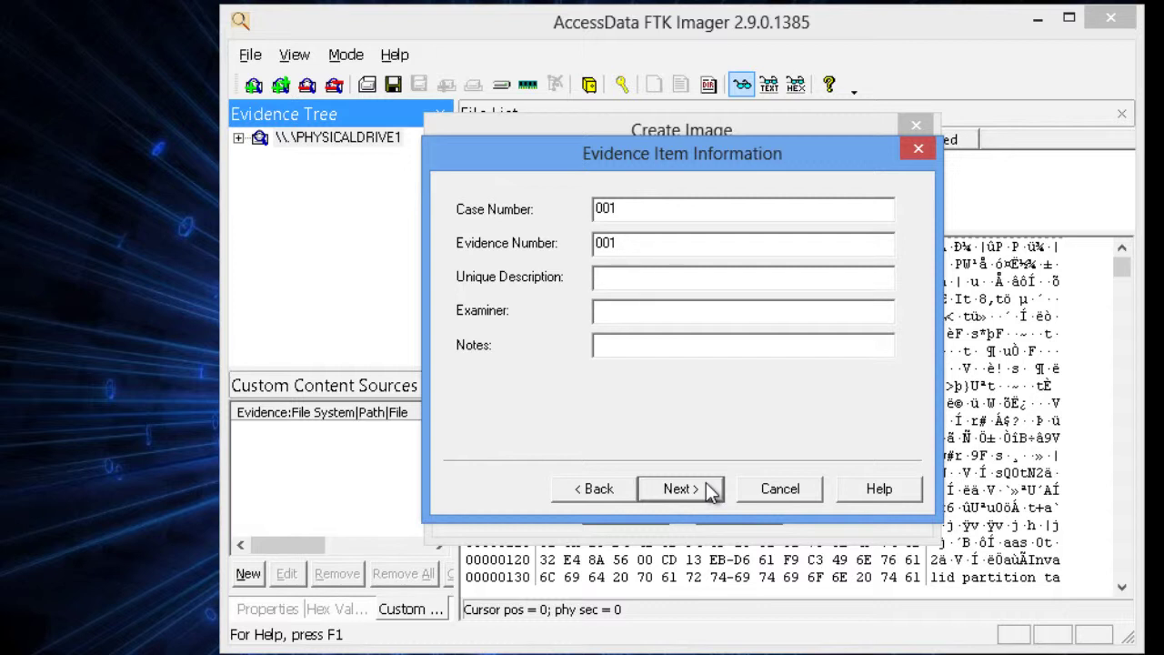
type("evidence drive for")
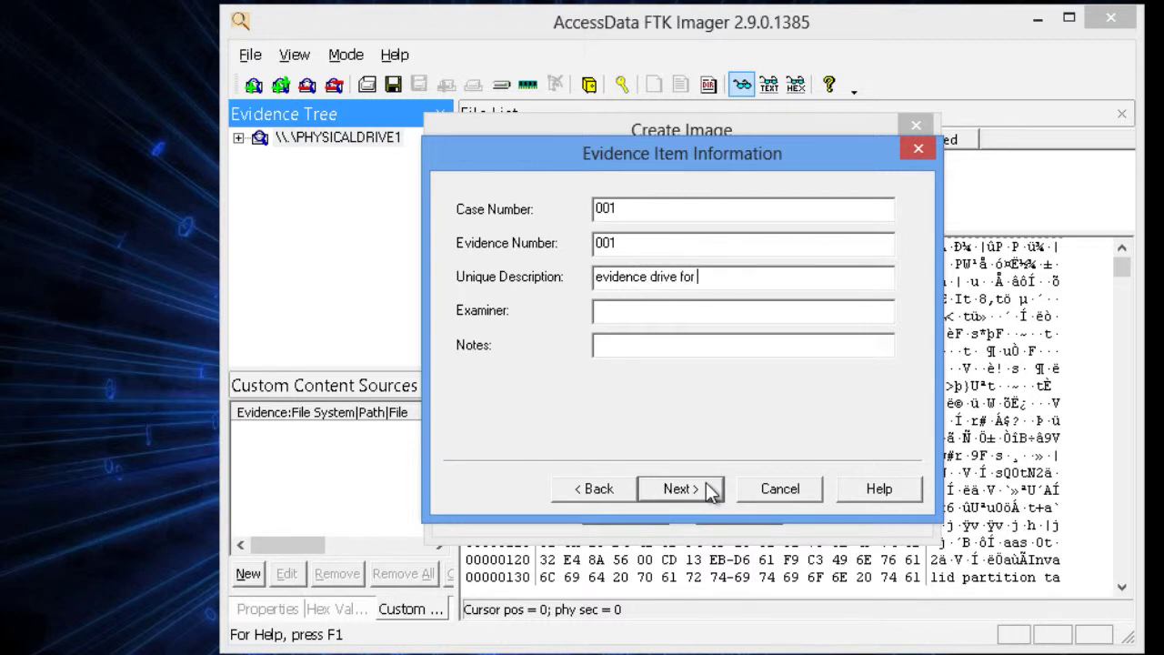
type(" demo")
type("Jeremy Mart")
type("in")
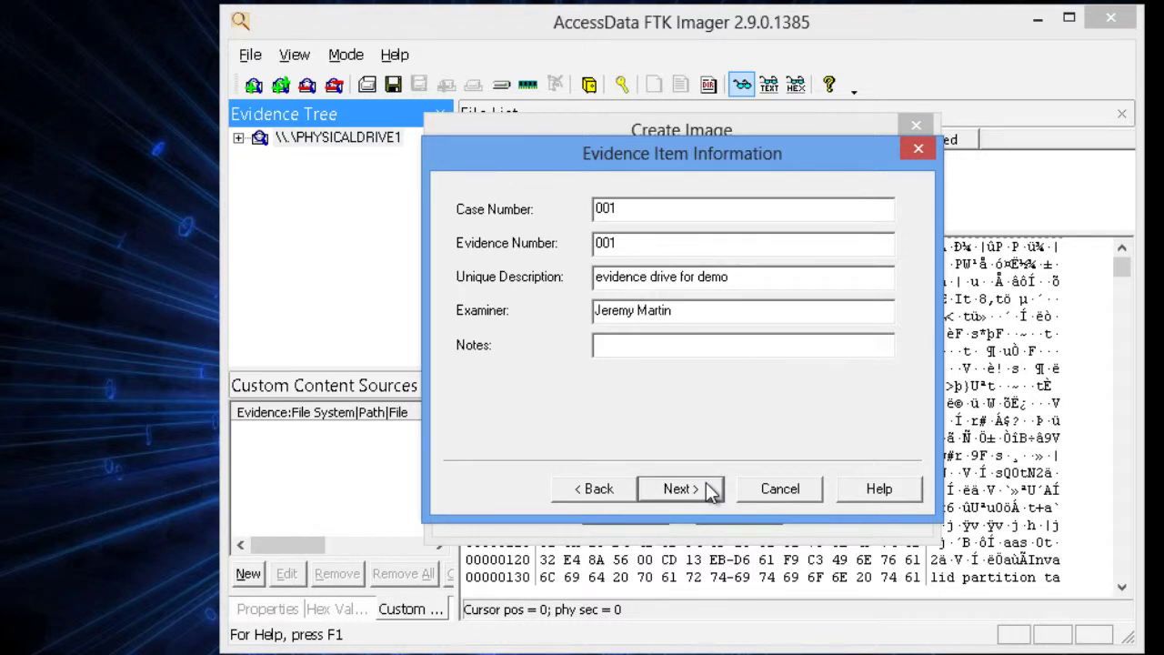
key("Tab")
left_click(718, 496)
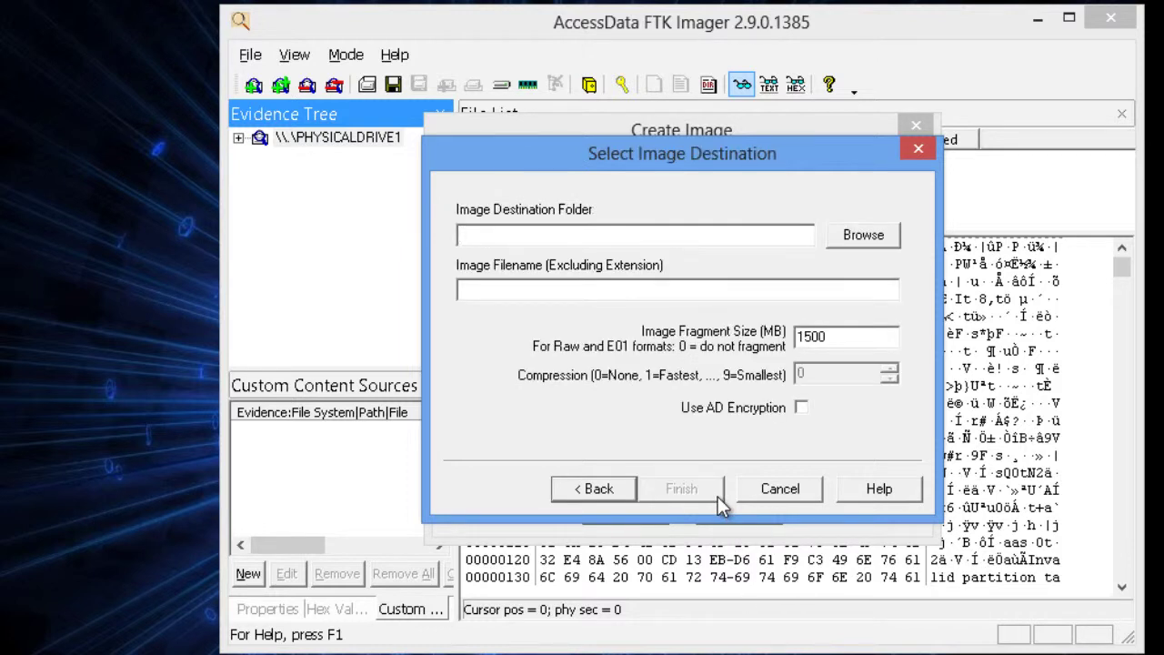
Set the image destination folder to the Desktop and the image filename to Forensic-Recovery
left_click(855, 237)
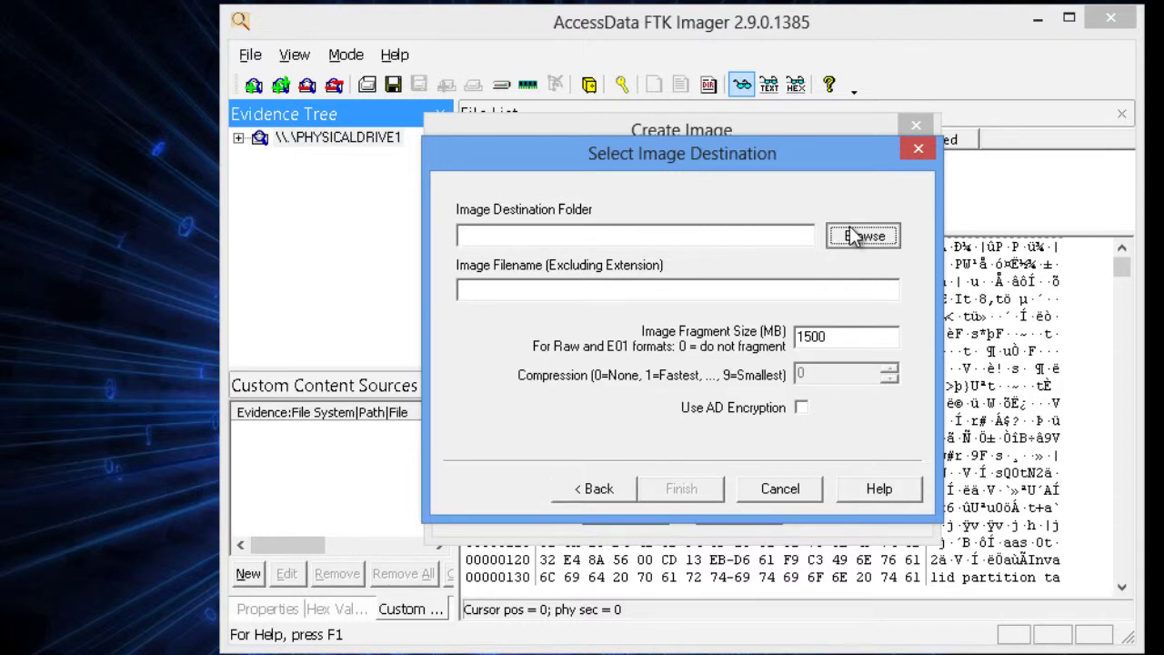
left_click(576, 259)
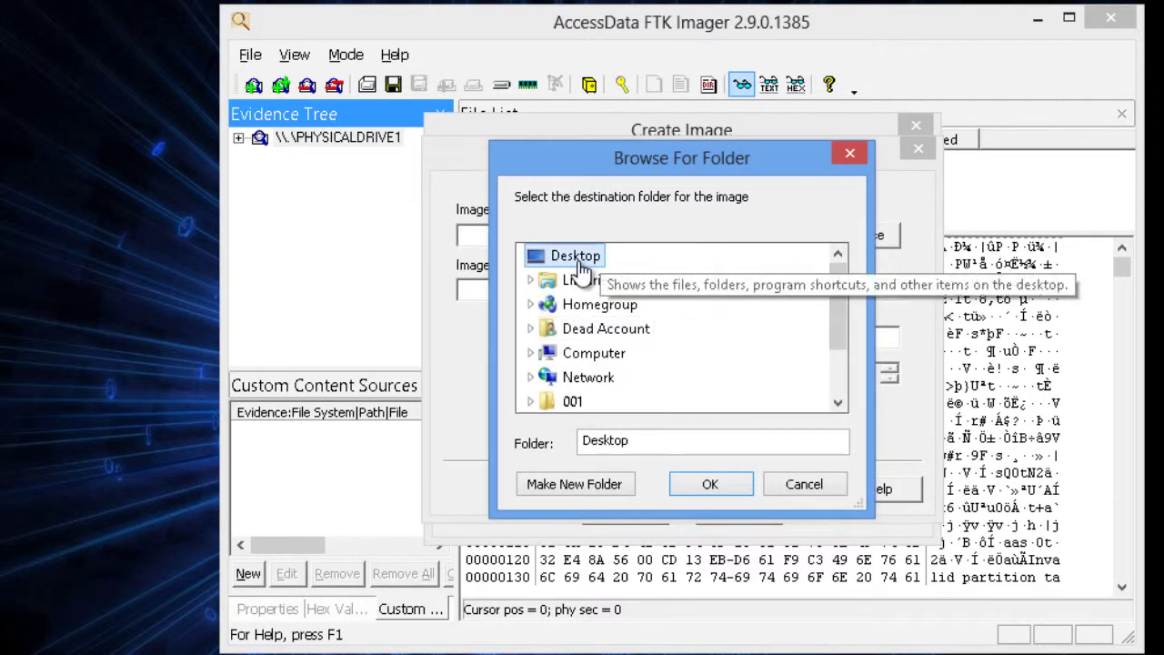
left_click(699, 484)
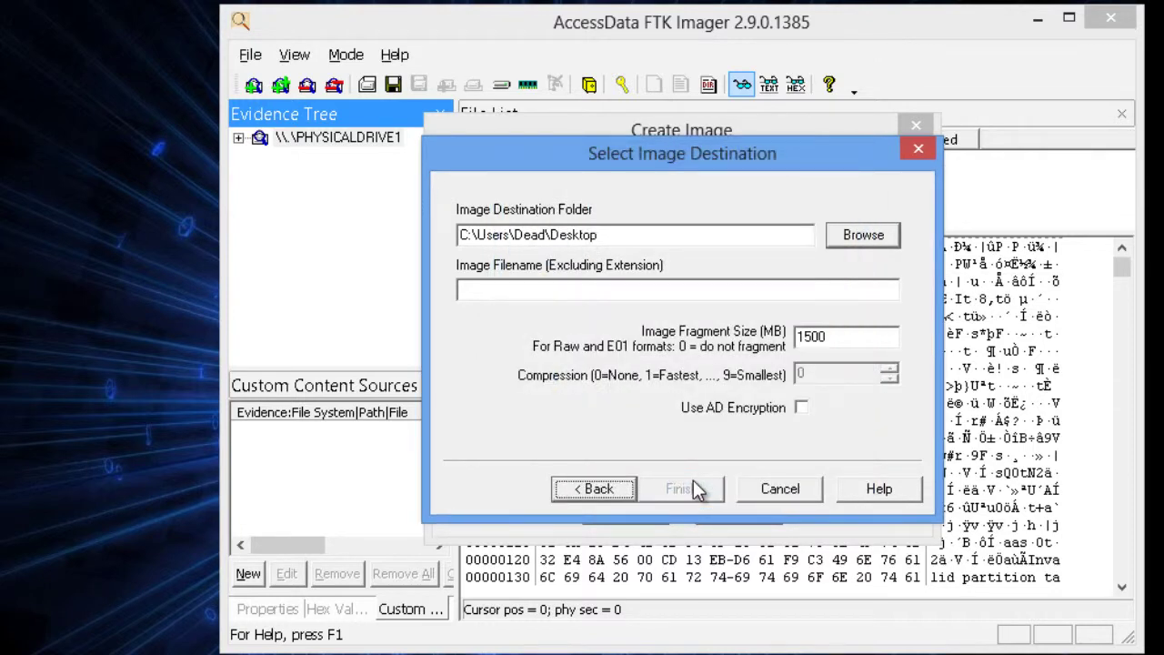
left_click(624, 286)
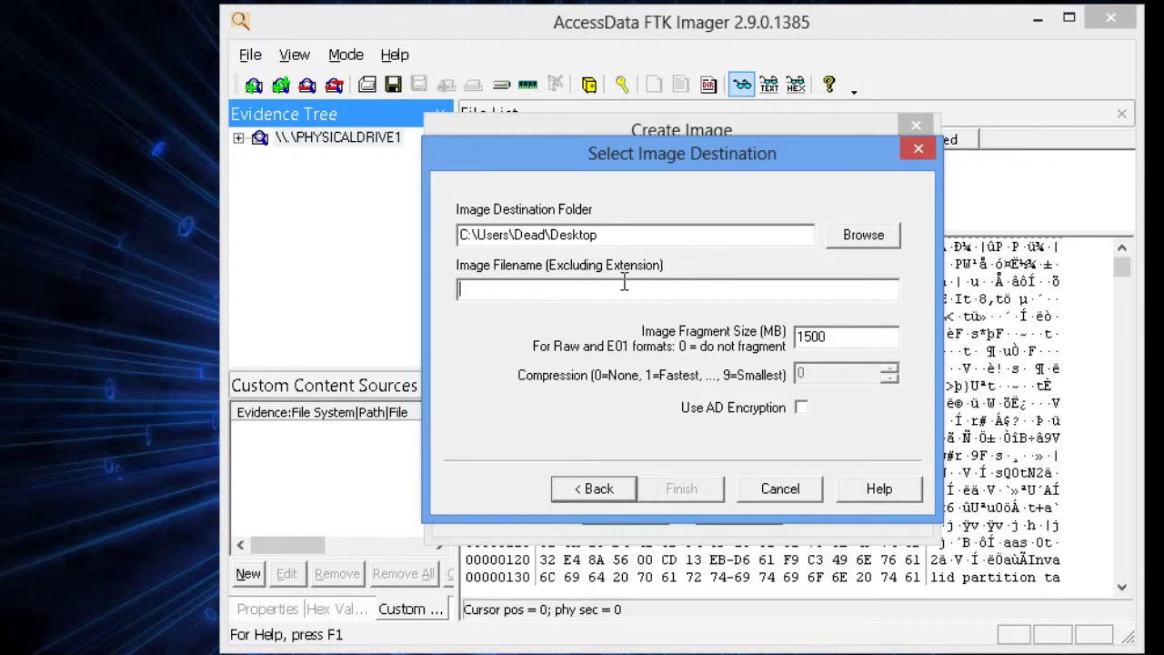
type("Forensic")
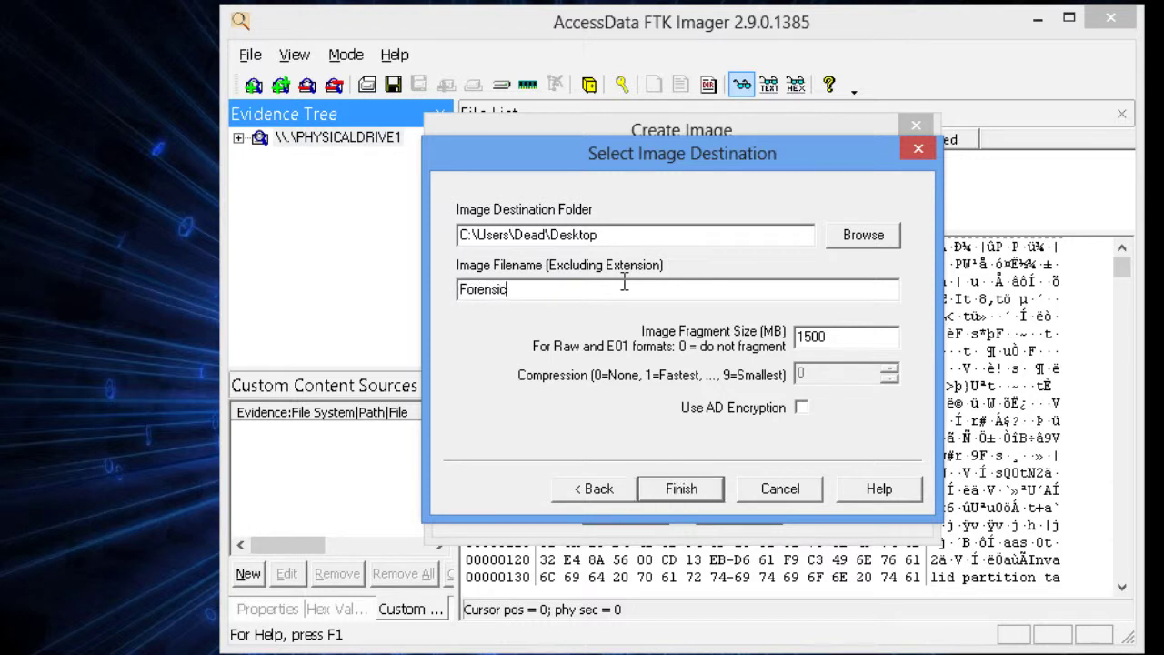
type("-Recovery")
Set the image fragment size to 0 MB for an unfragmented image and accept the image destination settings
left_click(859, 336)
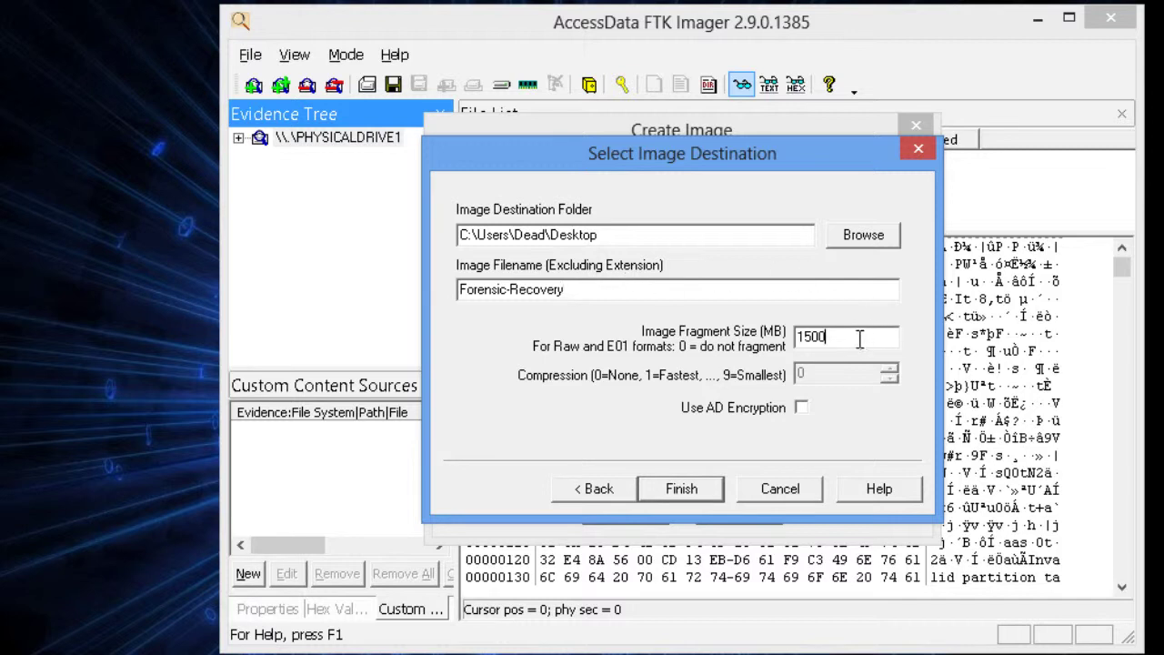
left_click_drag(838, 337, 771, 338)
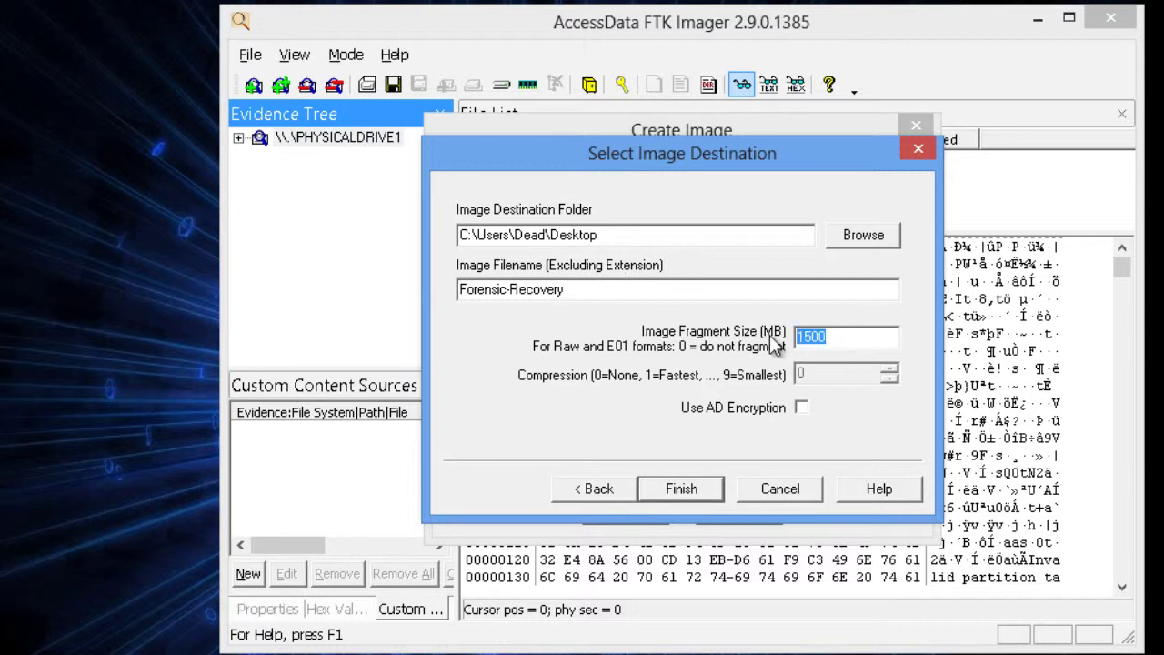
type("0")
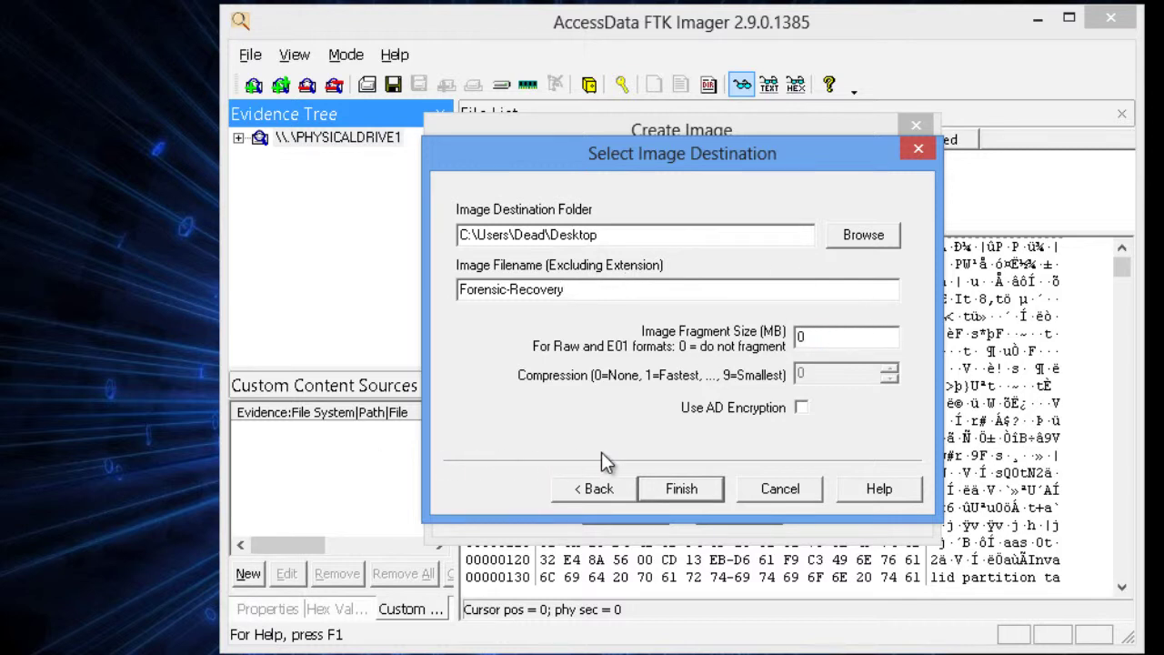
left_click(677, 490)
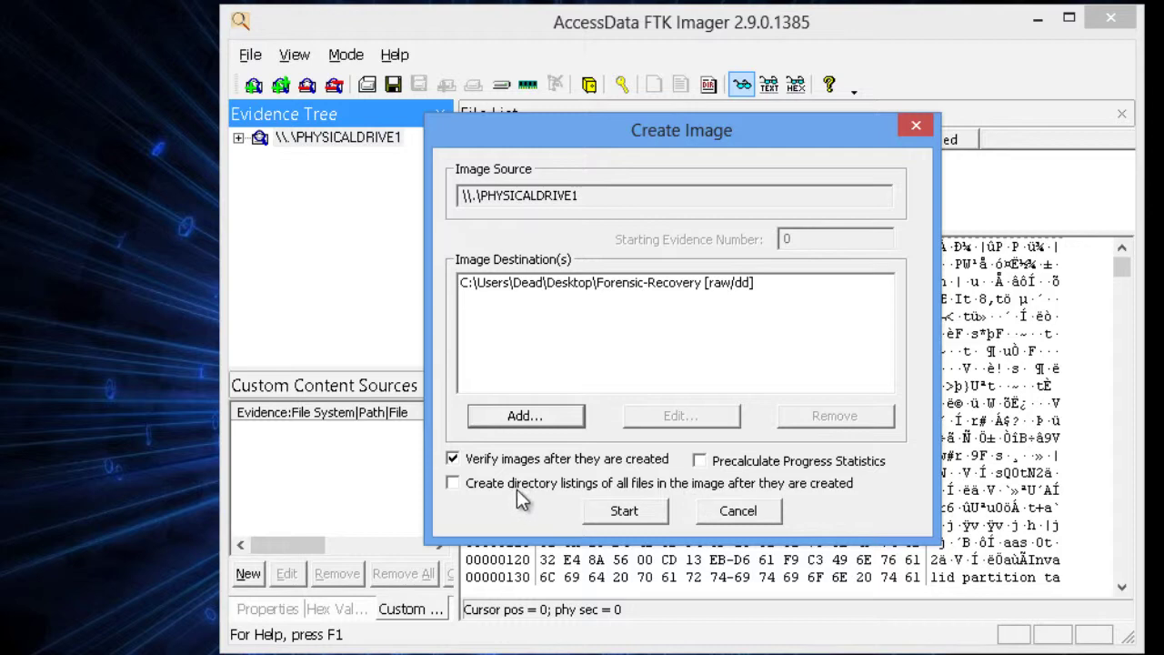
Create the image with directory listings of all its files enabled, and dismiss the verification, directory listing and image creation results
left_click(453, 483)
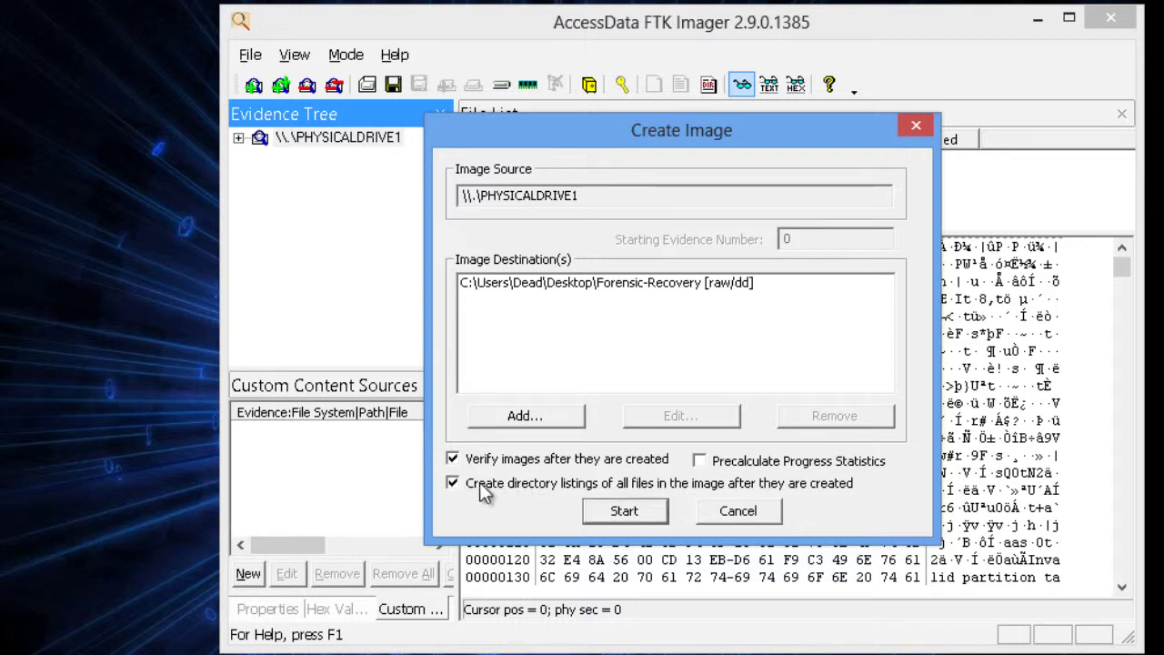
left_click(621, 514)
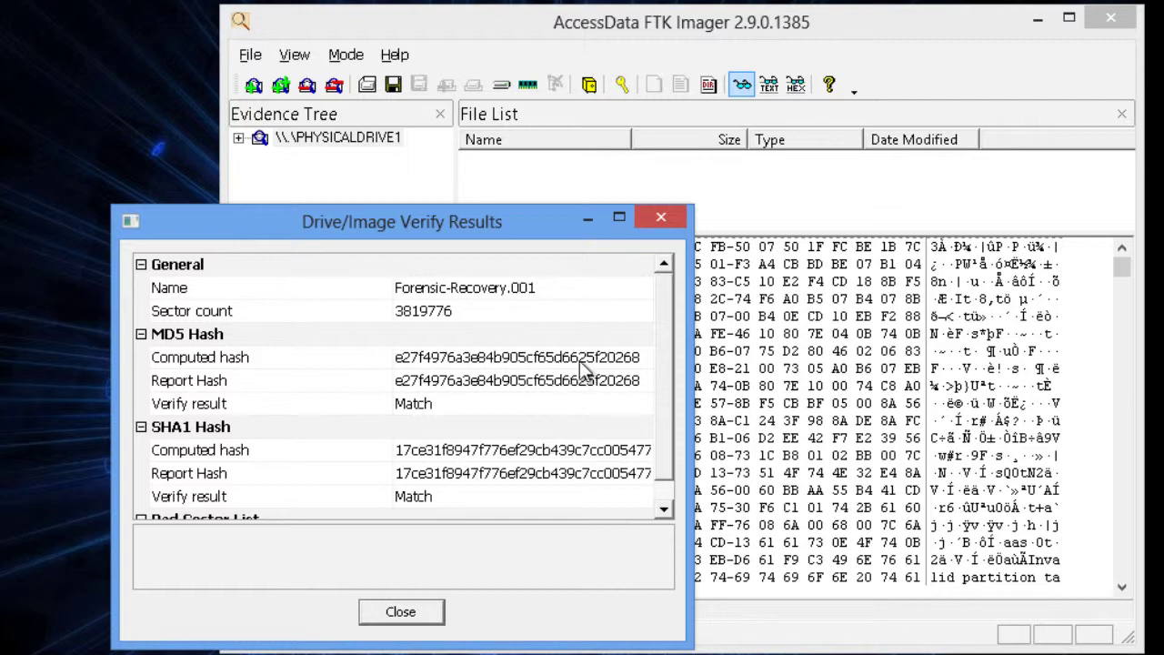
left_click(401, 611)
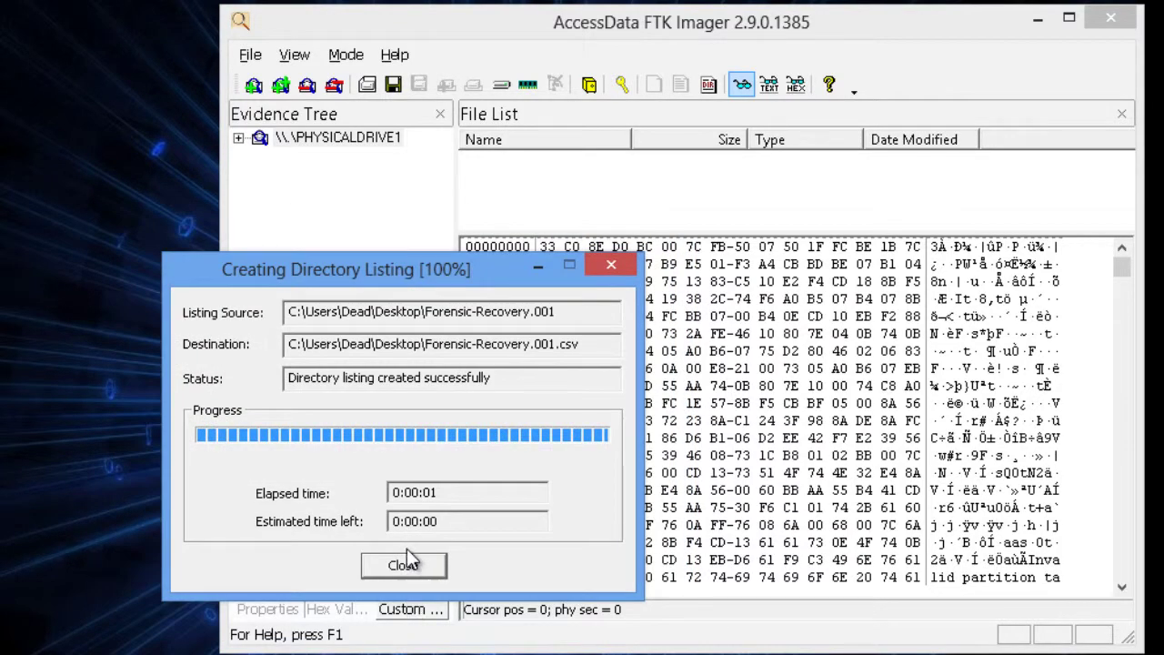
left_click(404, 566)
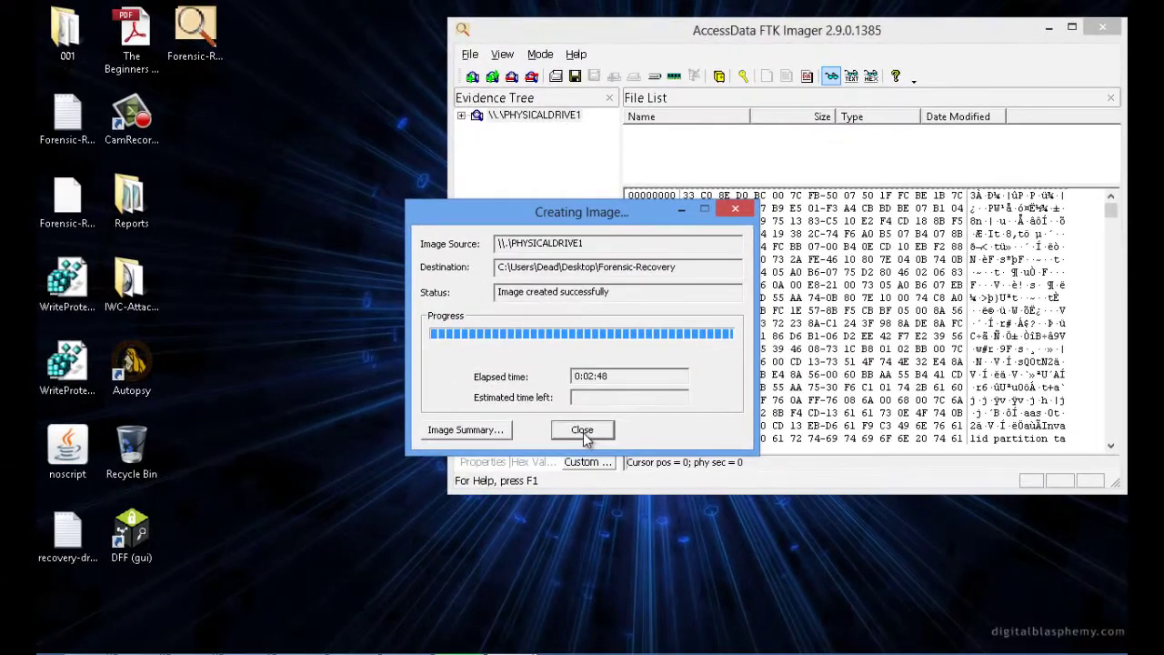
left_click(583, 432)
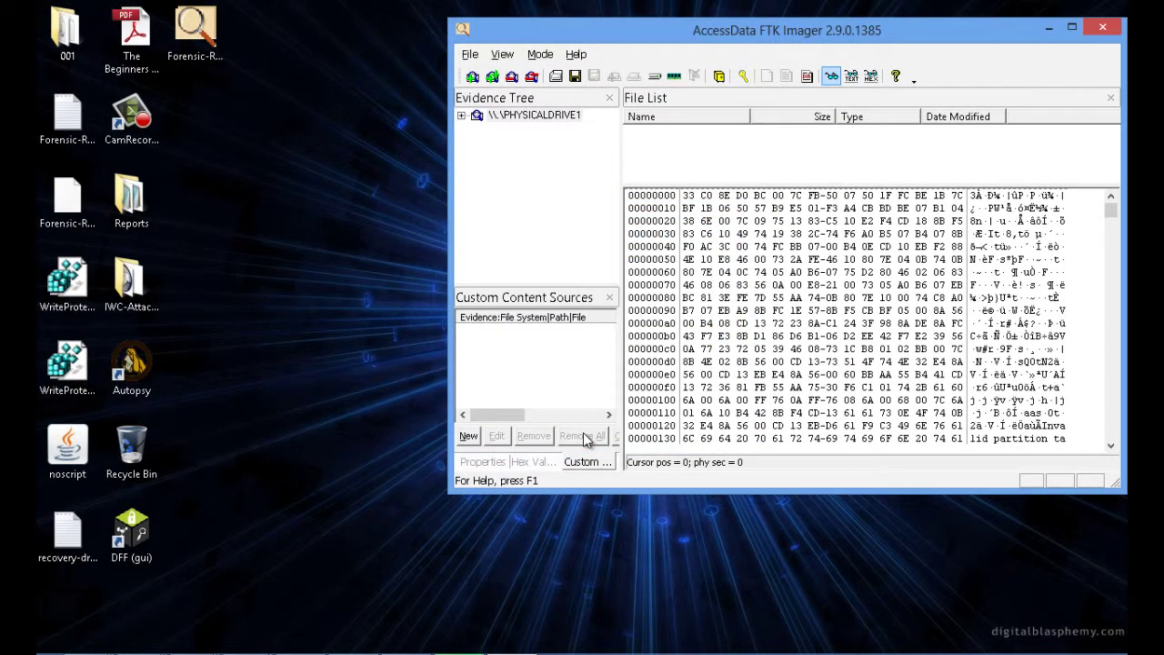
Review the Forensic-Recovery.001 text report on the Desktop through to the image verification results, and close it along with FTK Imager
left_click(76, 118)
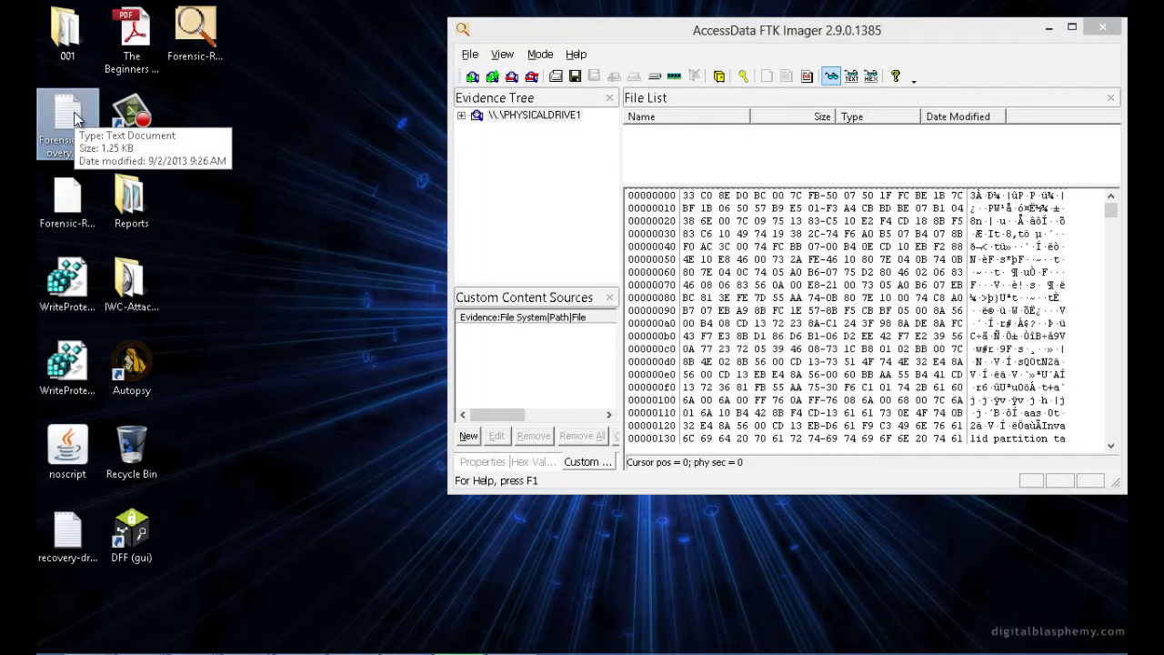
double_click(76, 118)
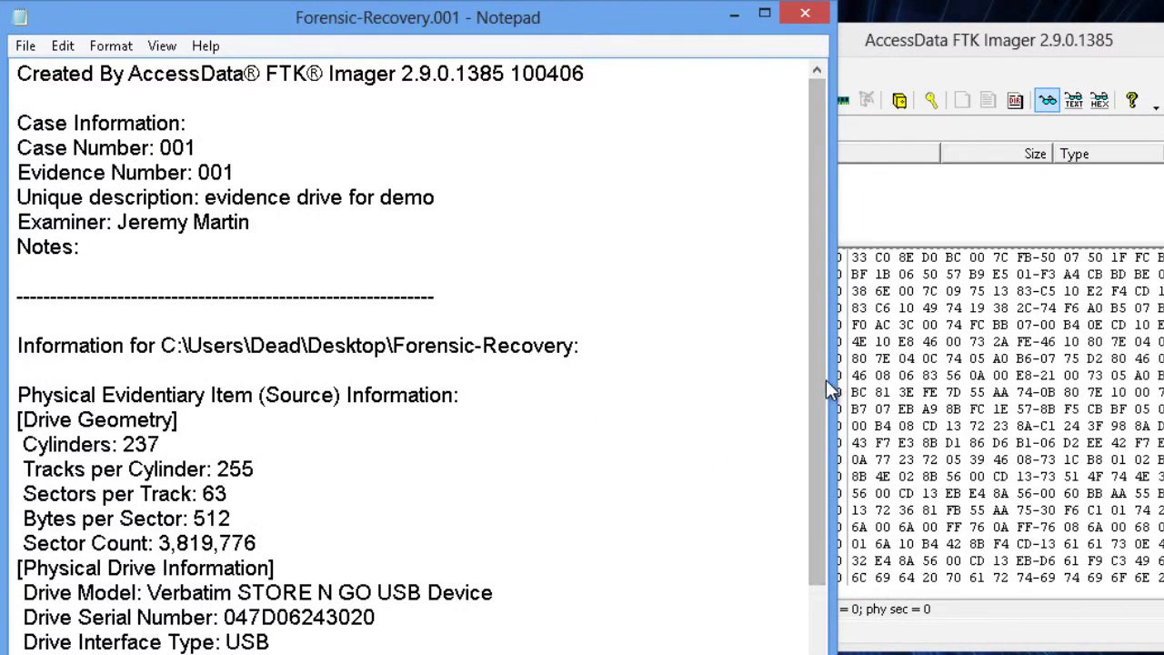
left_click_drag(818, 383, 832, 644)
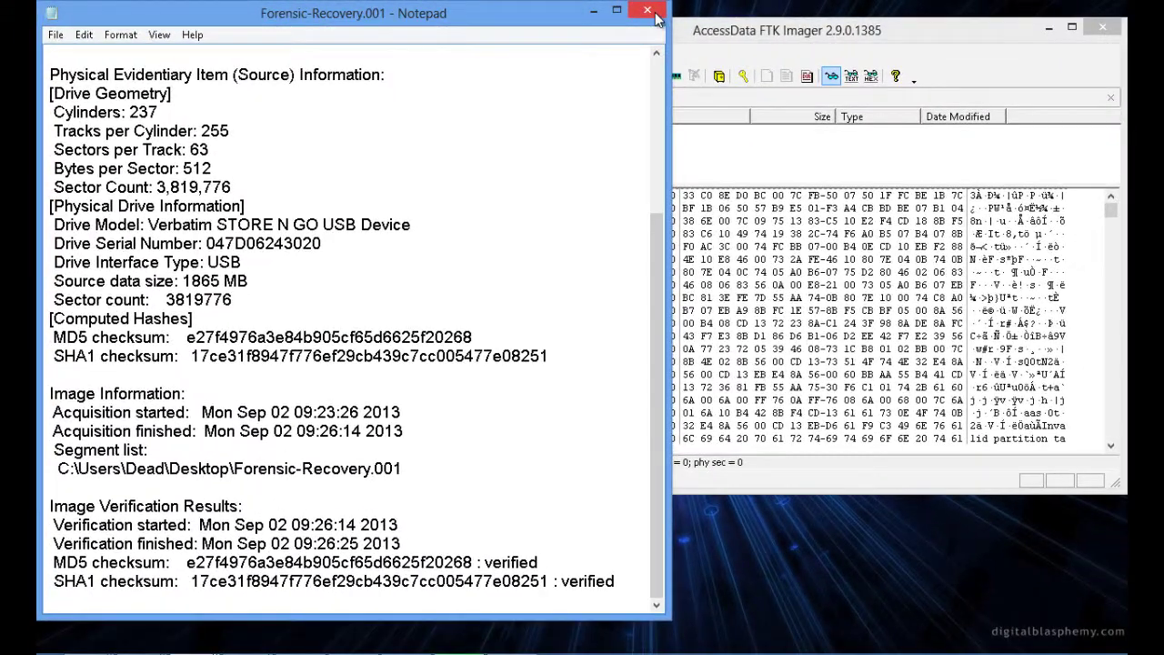
left_click(656, 14)
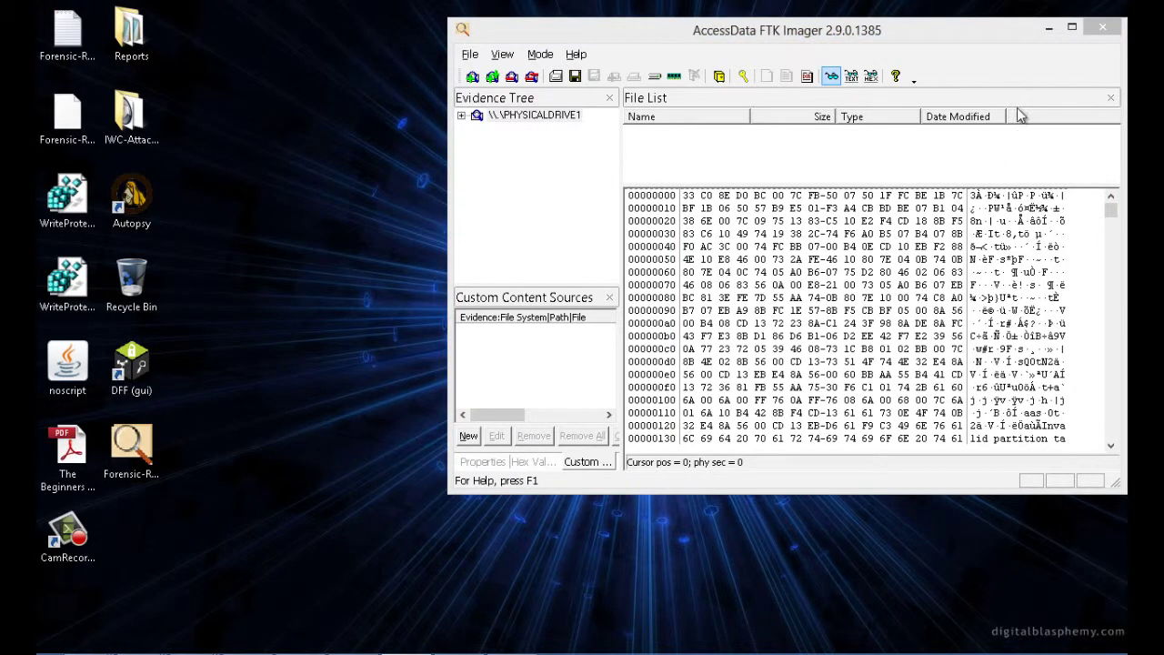
left_click(1104, 26)
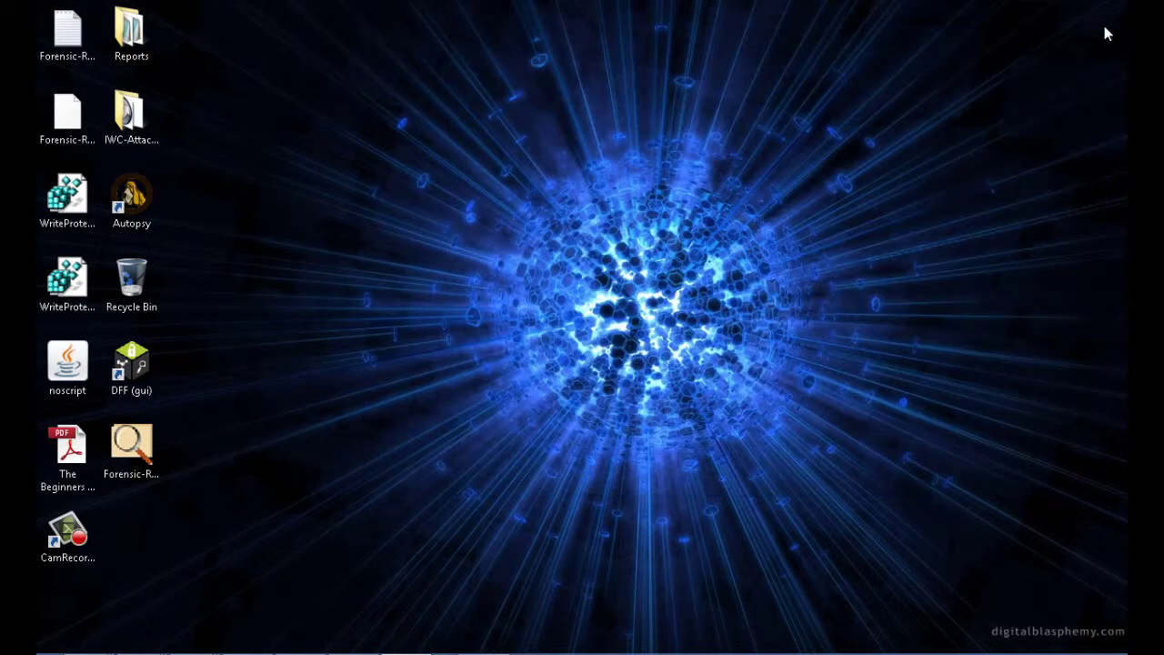
Open Autopsy and start a new case named 001 with the Desktop as its base directory
left_click(147, 204)
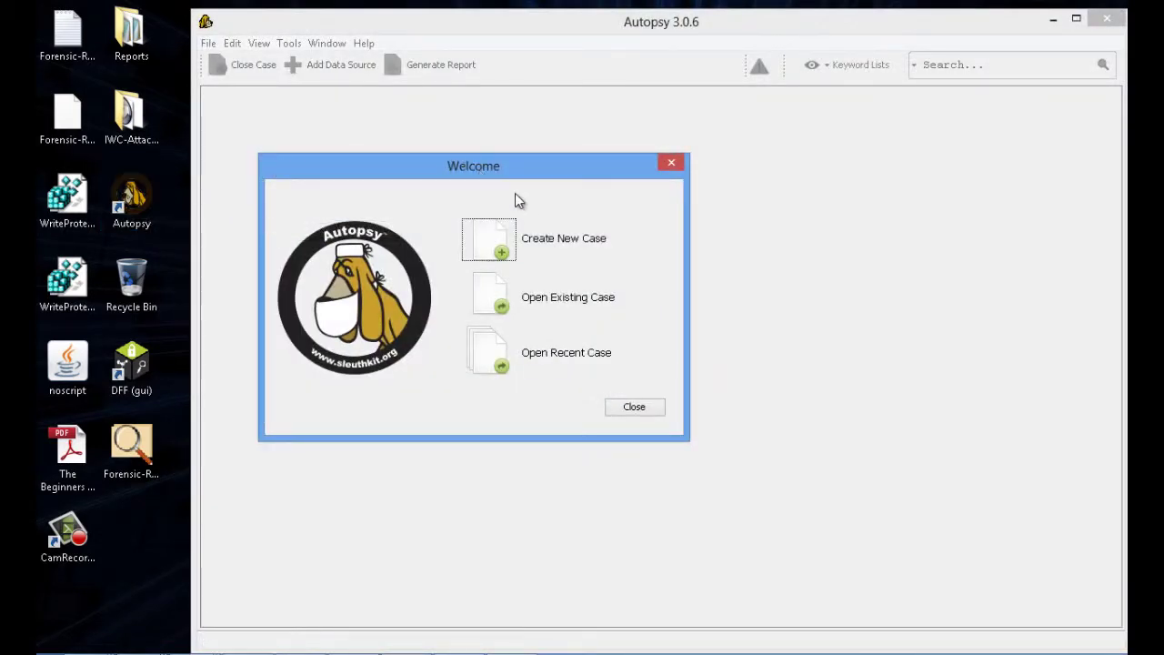
left_click(511, 243)
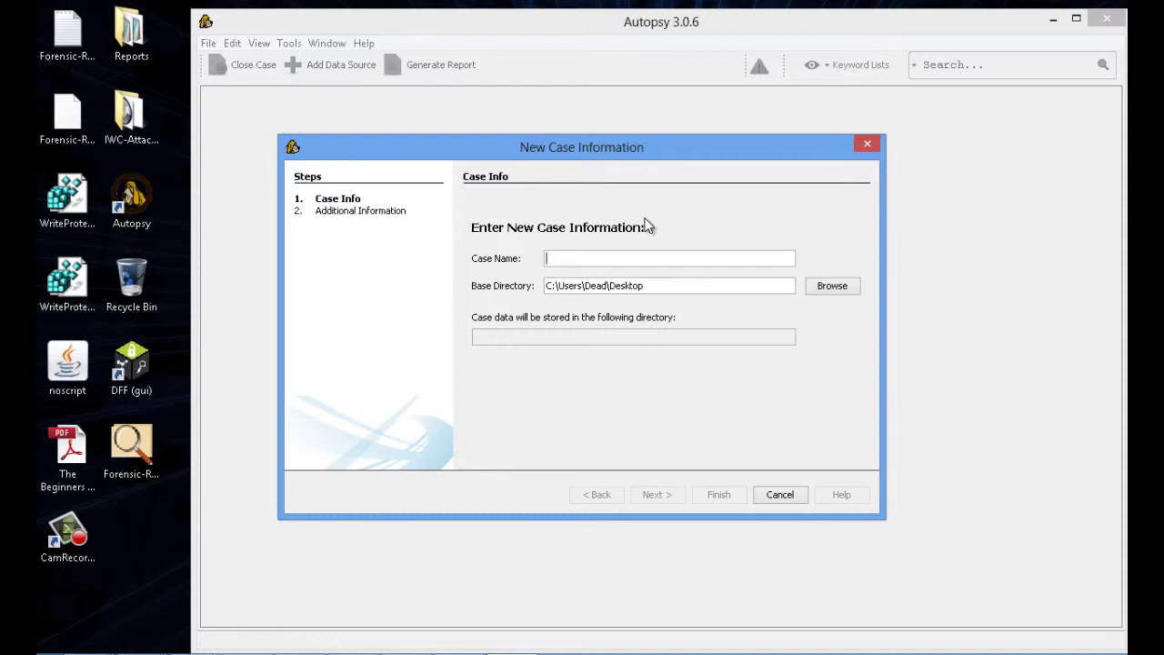
type("001")
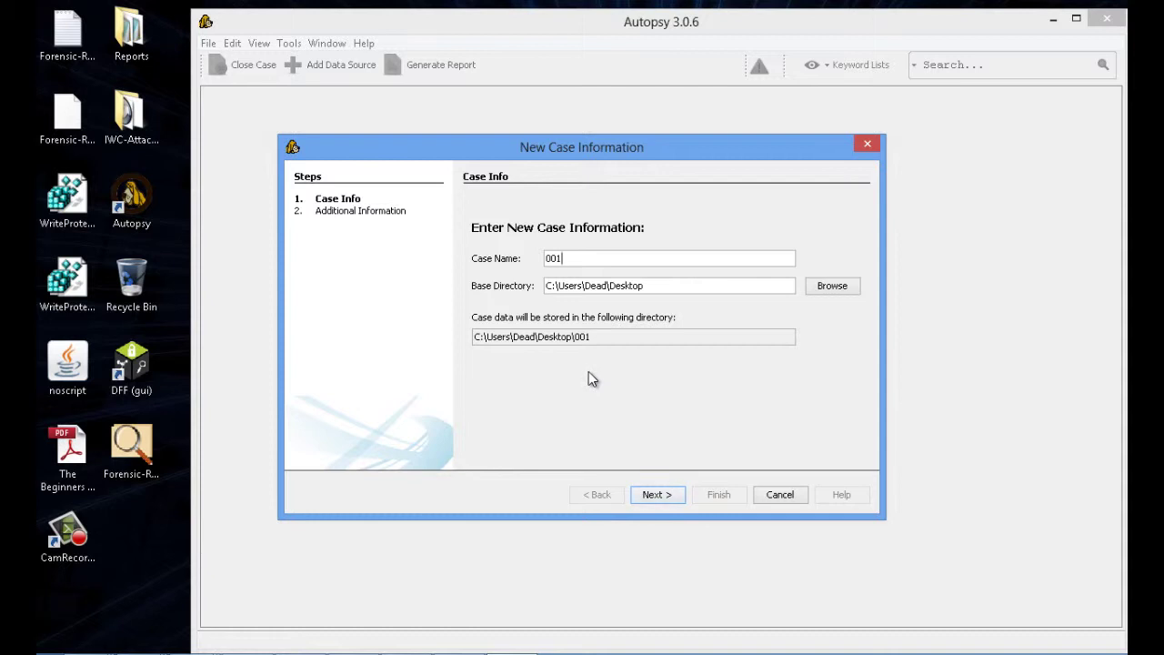
left_click(655, 494)
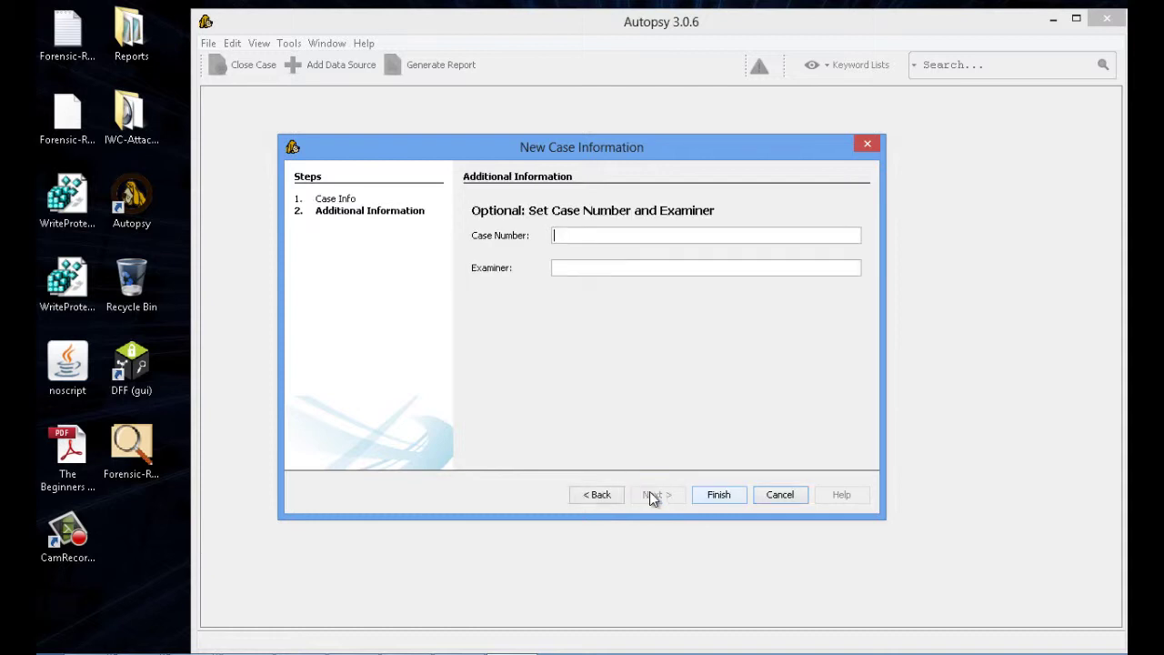
Set the case number to 001, enter the examiner's full name and finish creating the case
type("001")
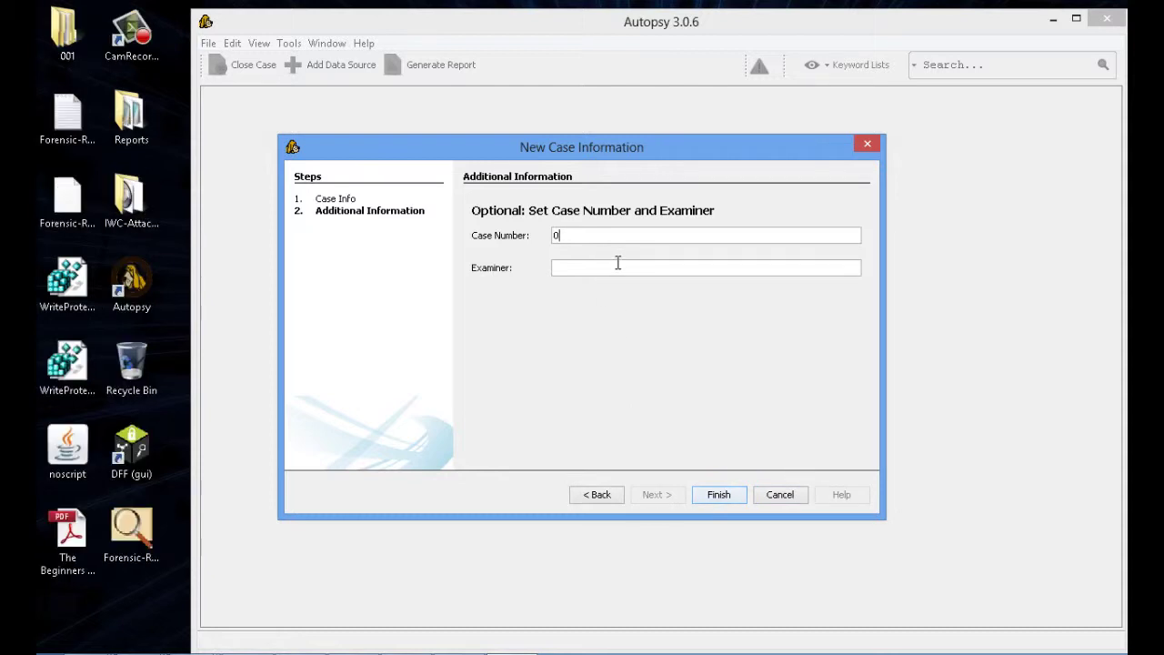
key("Tab")
type("Jeremy Martin")
left_click(716, 499)
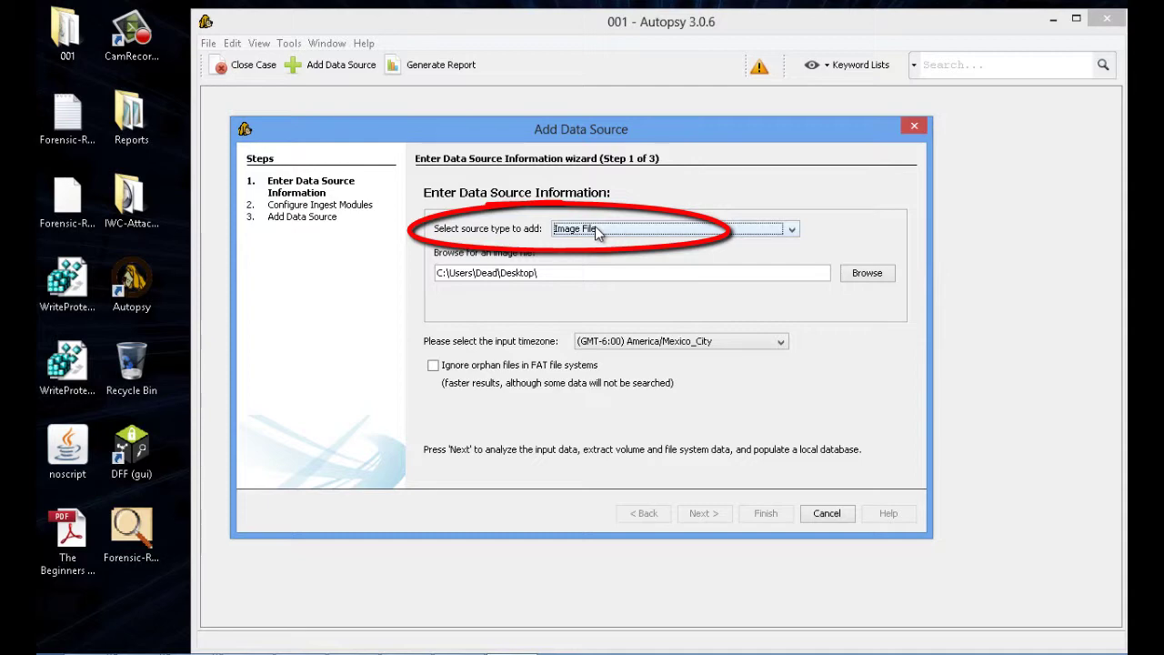
Choose the Forensic-Recovery.001 image file on the Desktop as the case's data source
left_click(876, 278)
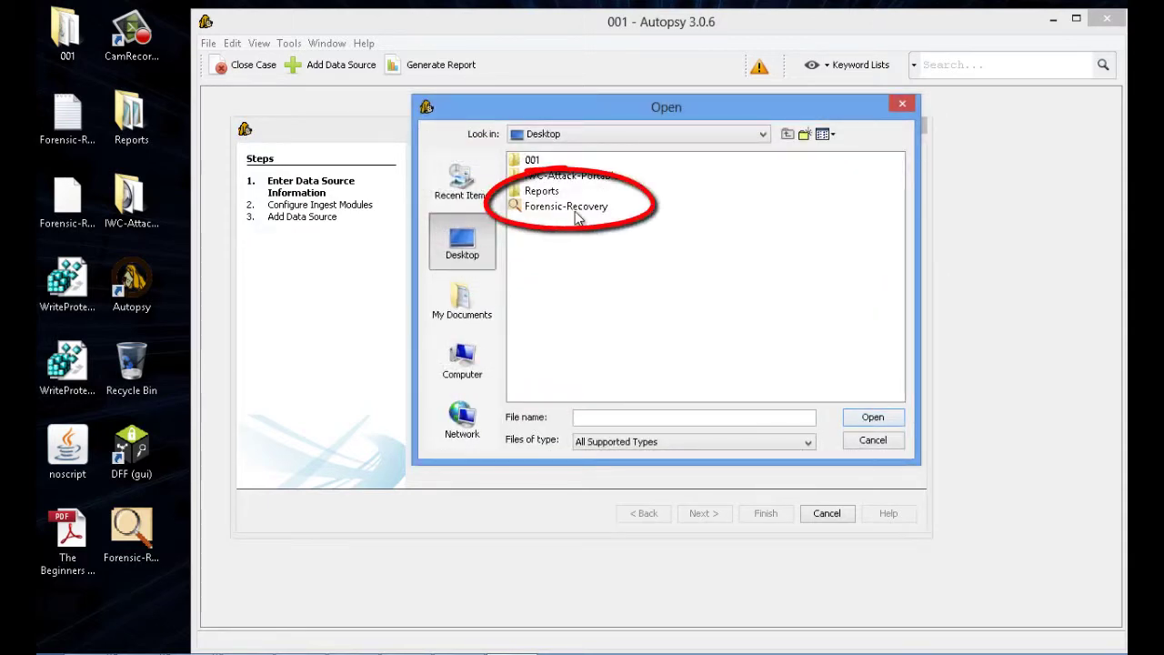
left_click(573, 208)
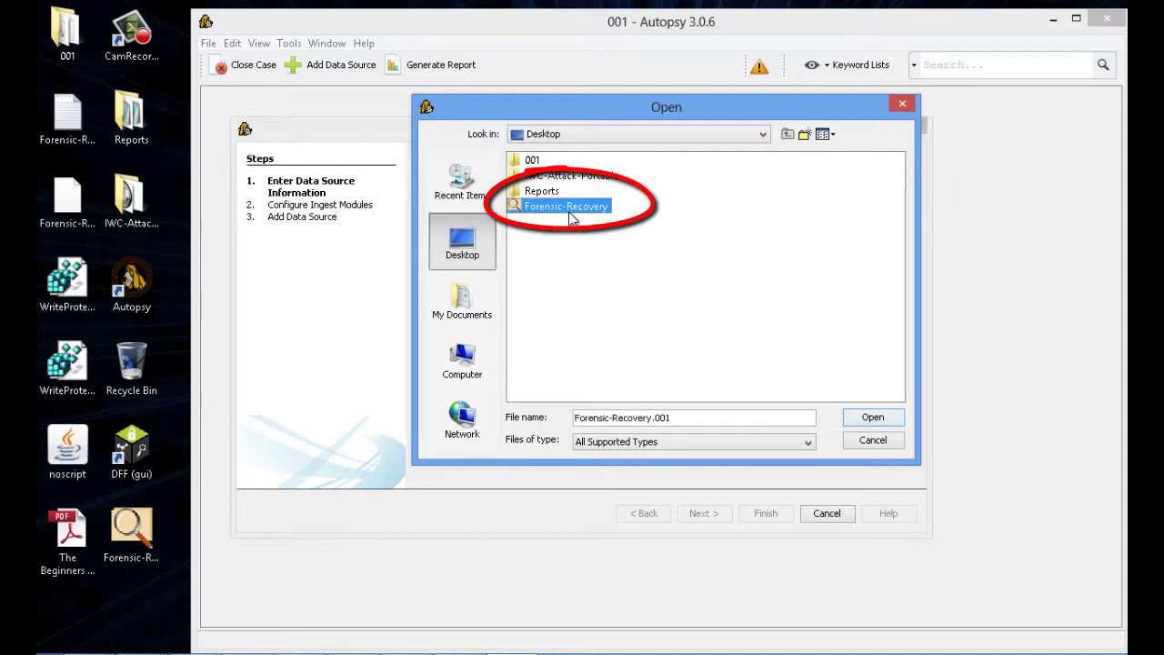
left_click(873, 418)
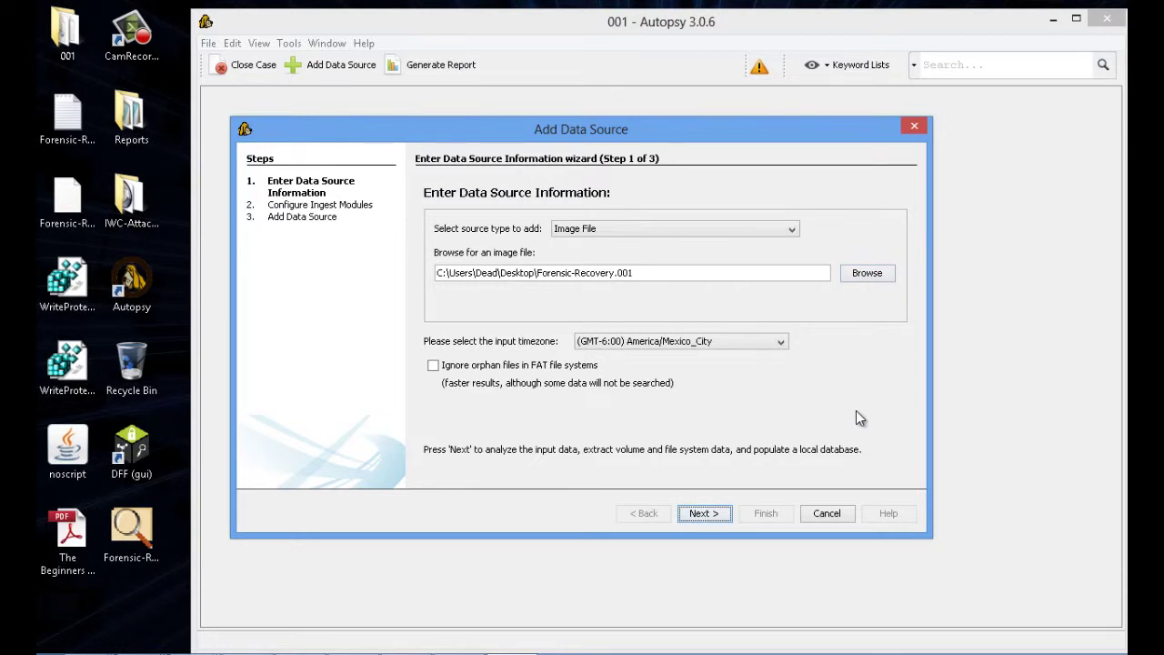
Set the data source's input timezone to (GMT-7:00) MST and proceed to the ingest module configuration
left_click(715, 341)
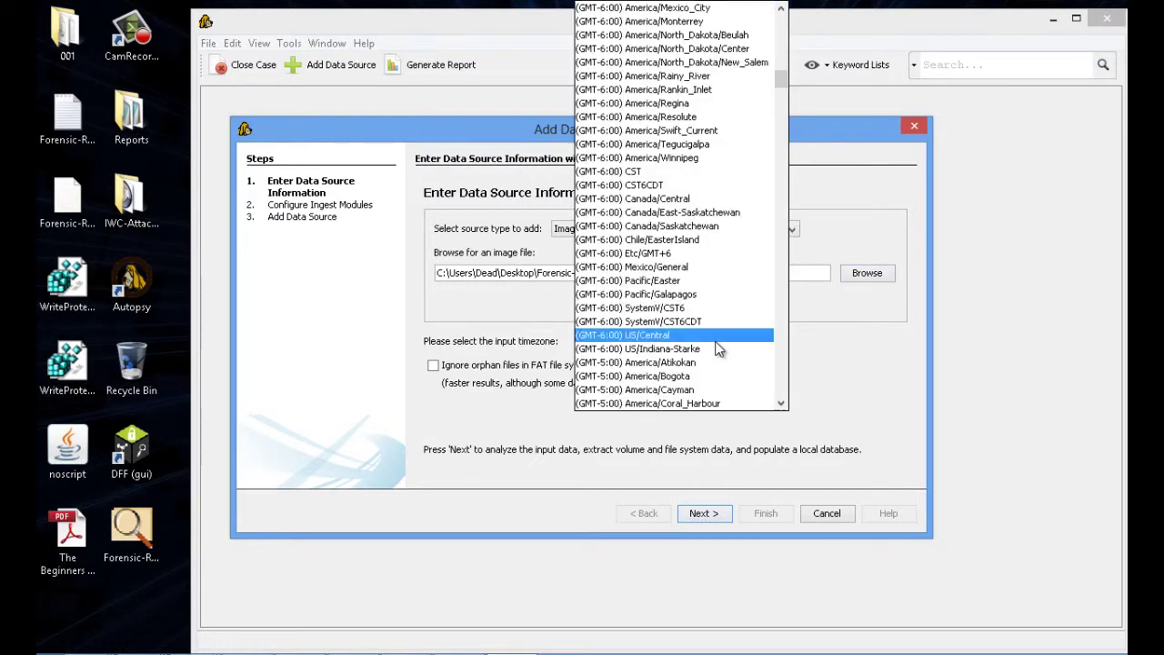
left_click(784, 65)
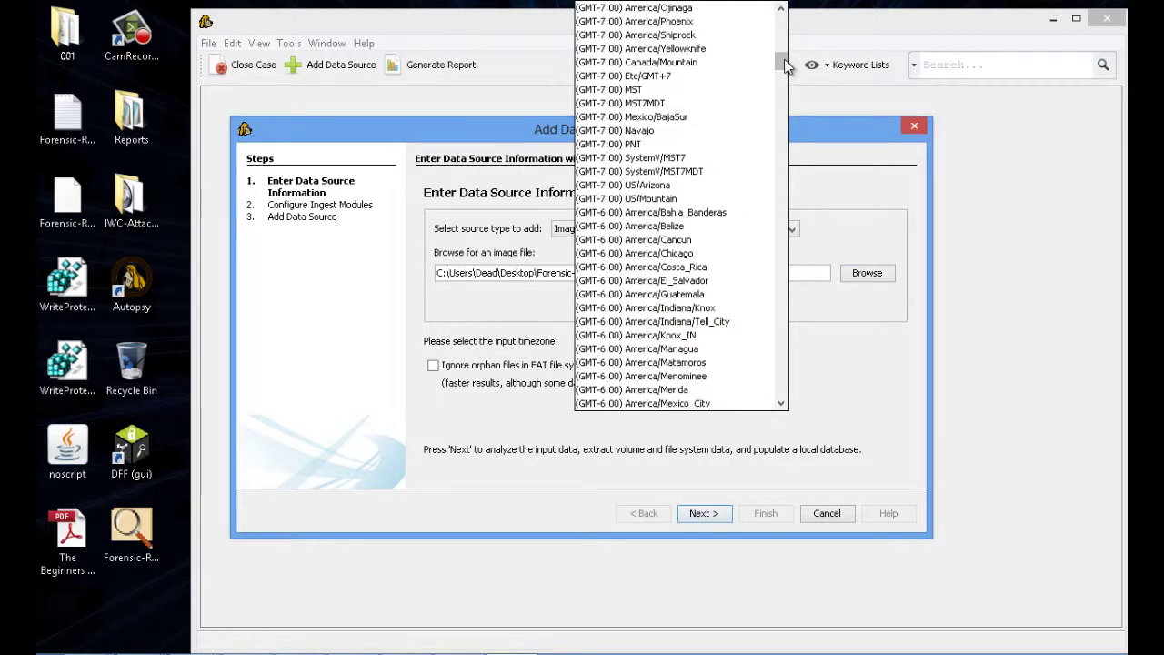
left_click(675, 90)
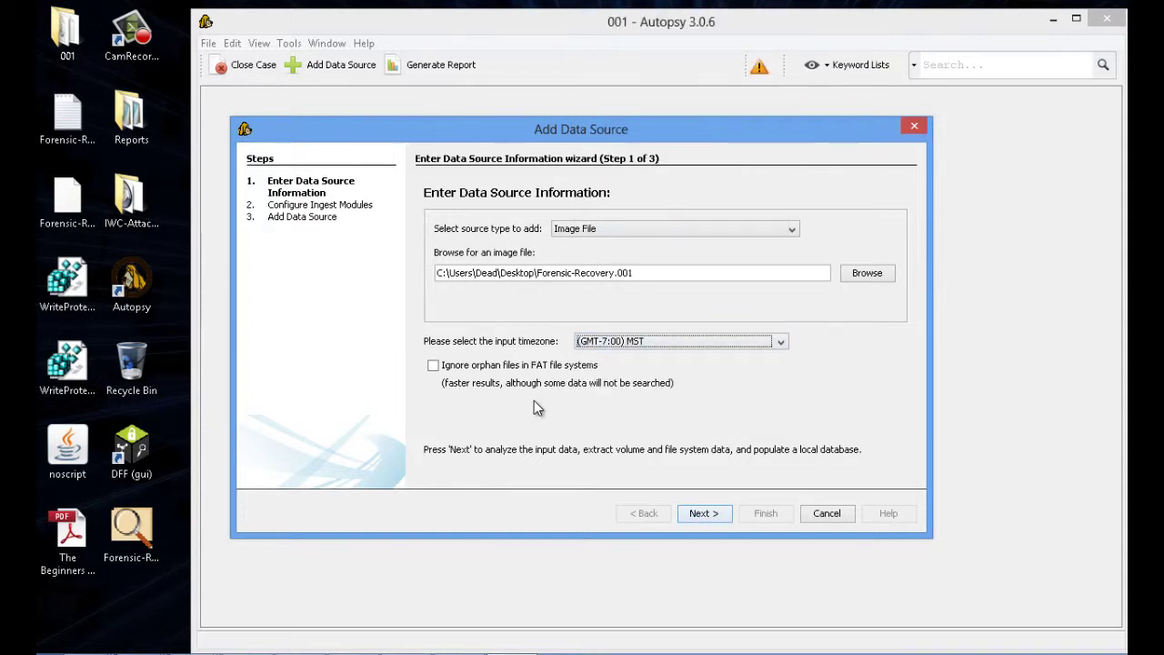
left_click(706, 514)
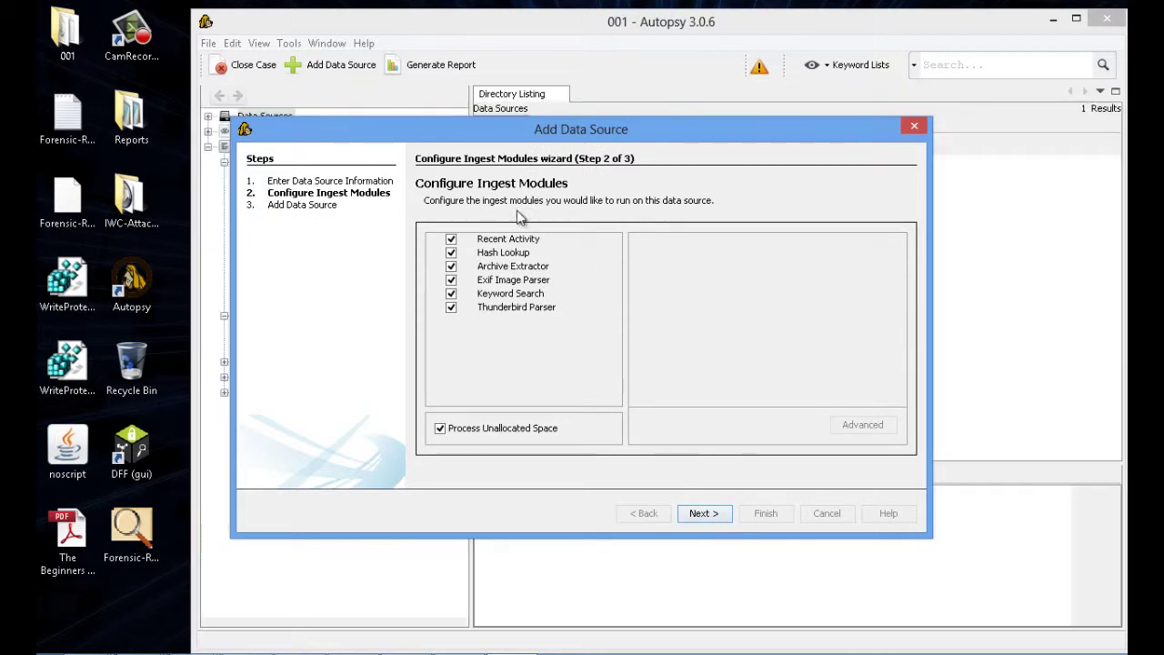
Review the ingest modules from Recent Activity to Keyword Search, and enable the IP Addresses, Phone Numbers and URLs keyword lists
left_click(506, 241)
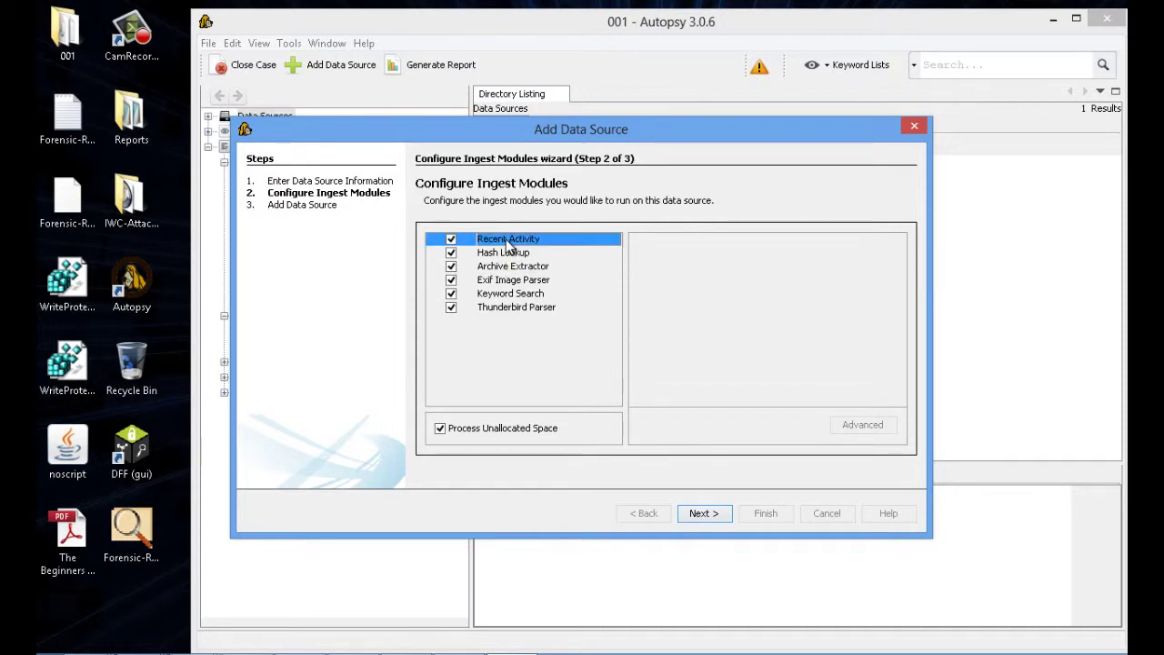
left_click(502, 253)
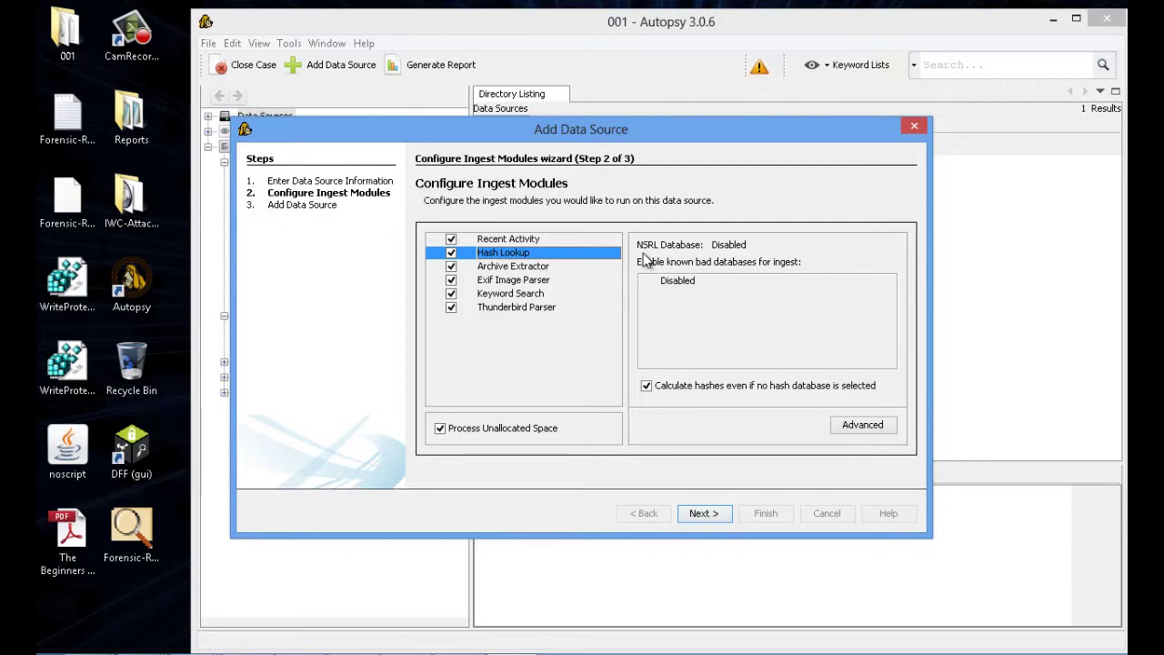
left_click(531, 269)
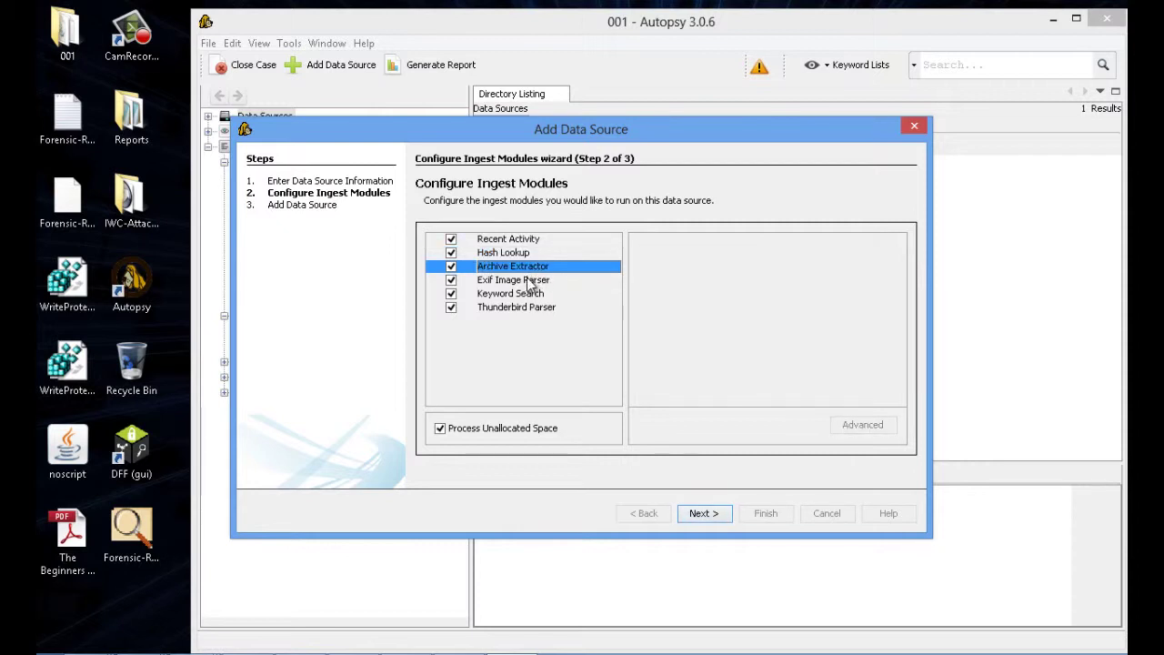
left_click(531, 282)
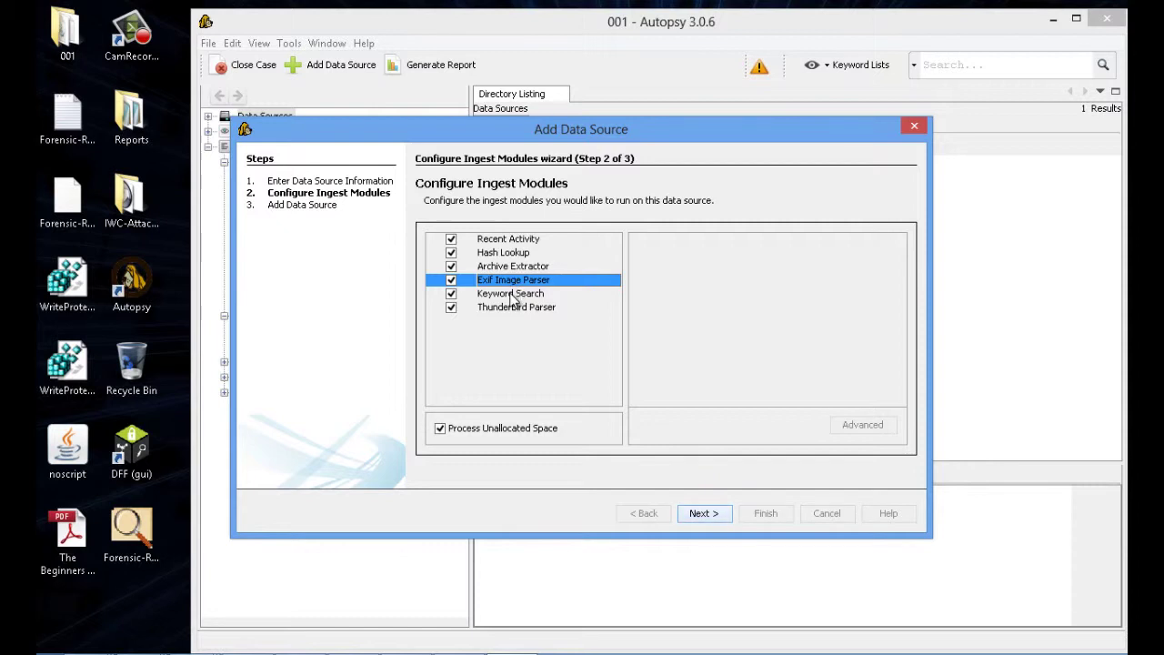
left_click(512, 295)
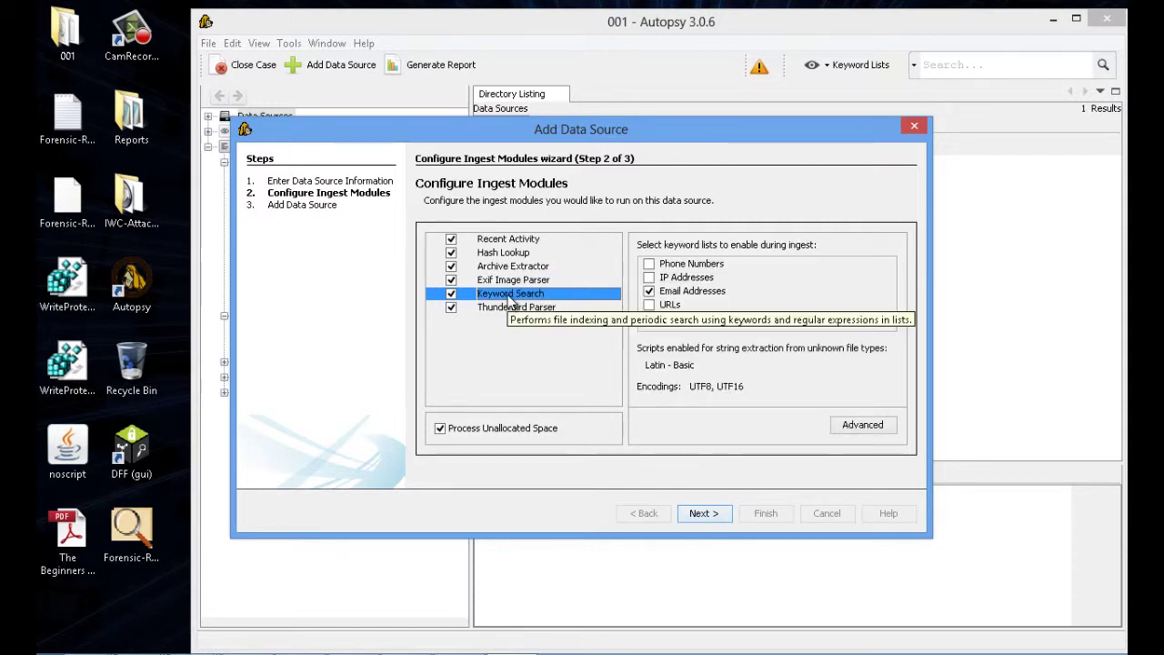
left_click(649, 277)
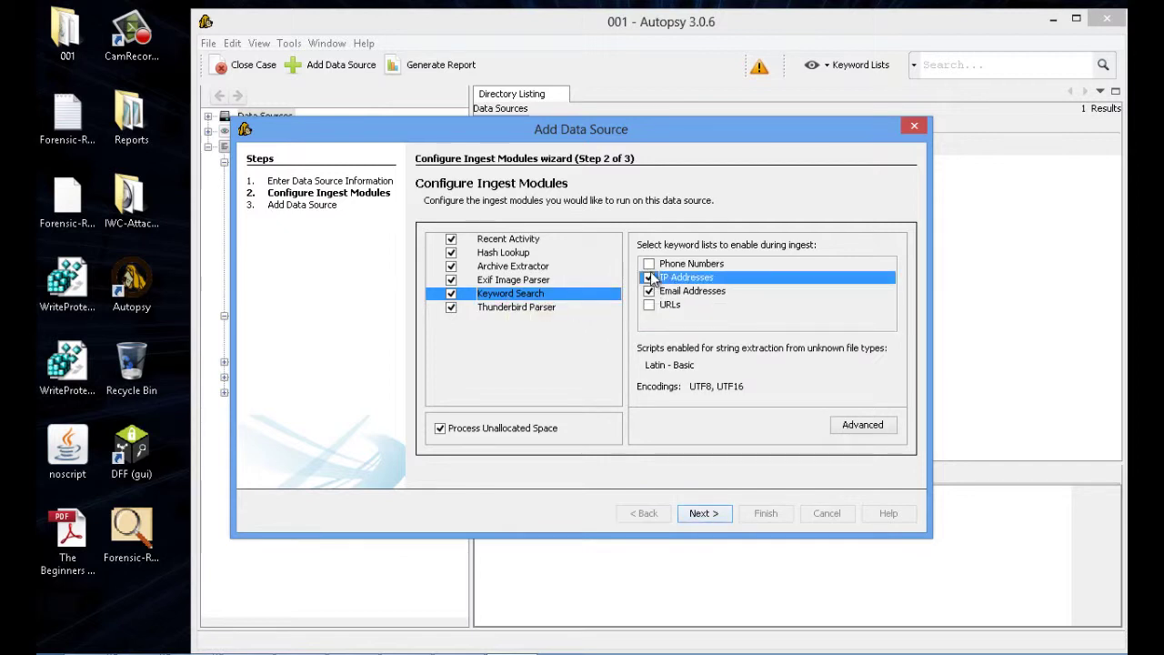
left_click(650, 263)
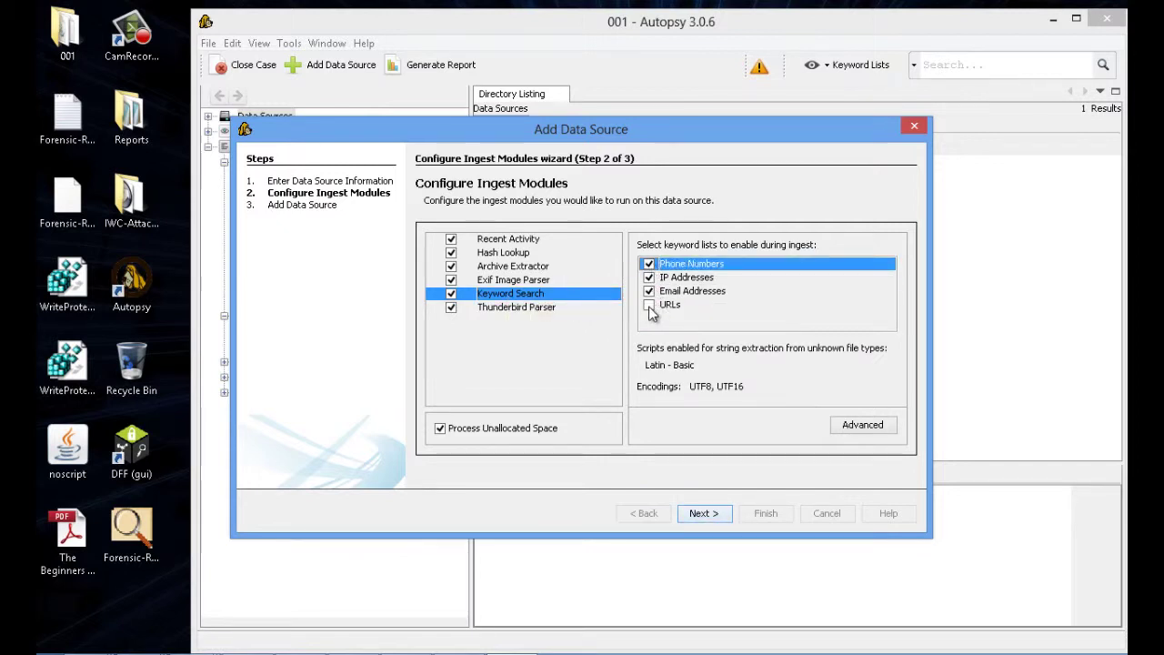
left_click(650, 305)
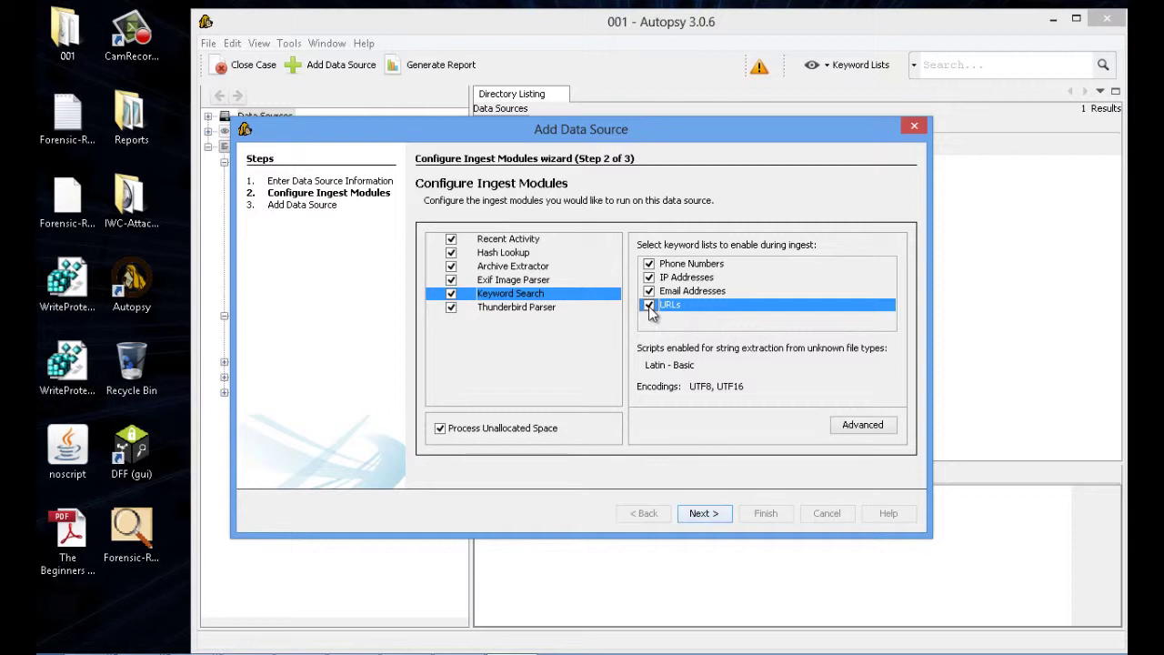
Review the Thunderbird Parser module, start the ingest and finish adding the data source to the case
left_click(552, 313)
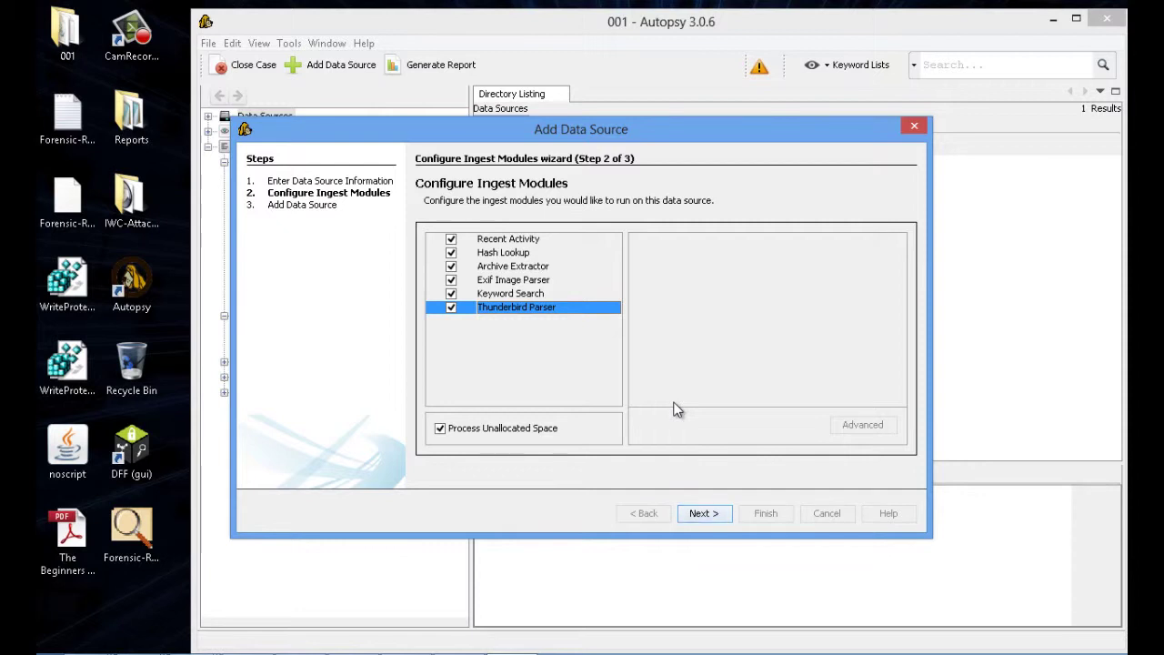
left_click(709, 515)
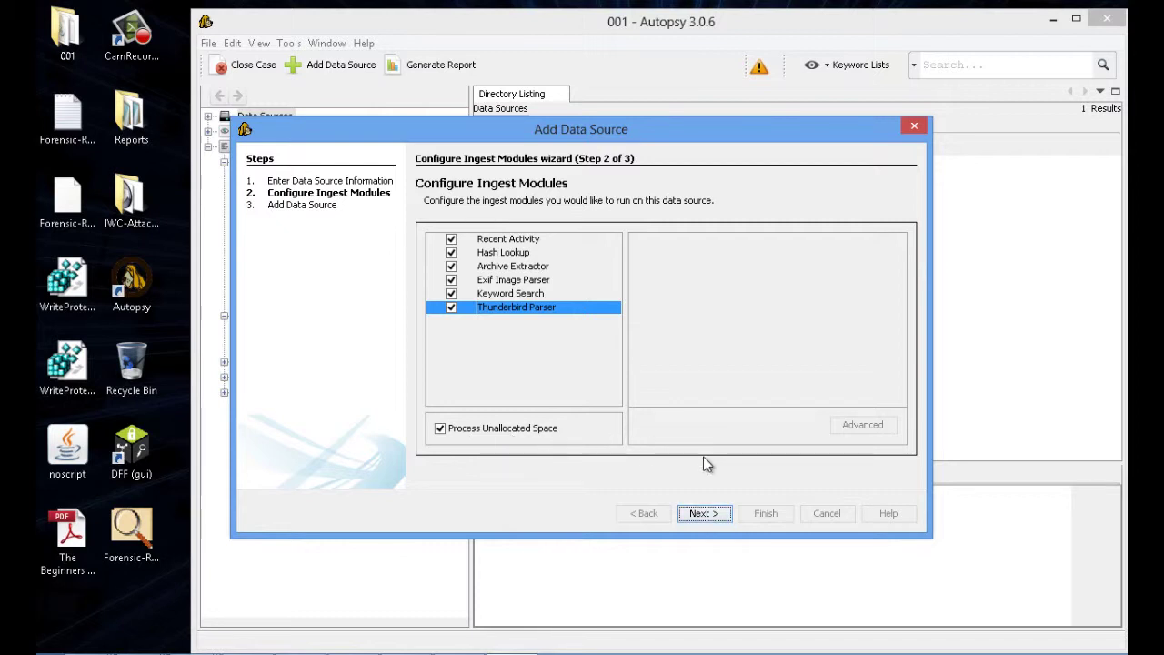
left_click(711, 515)
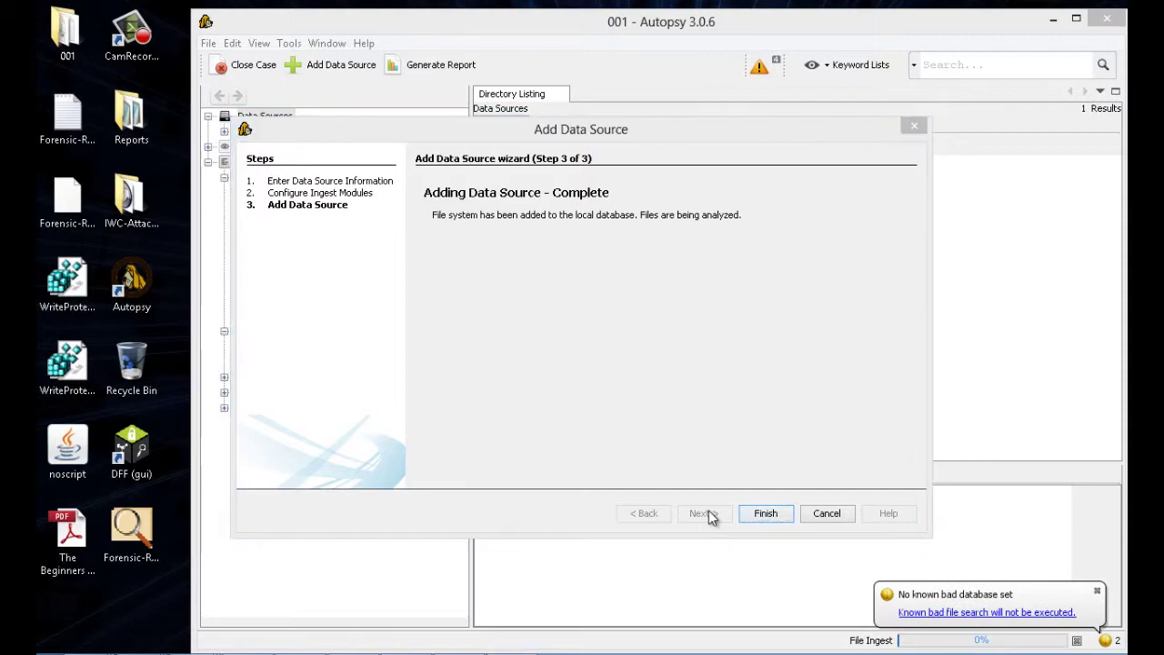
left_click(768, 515)
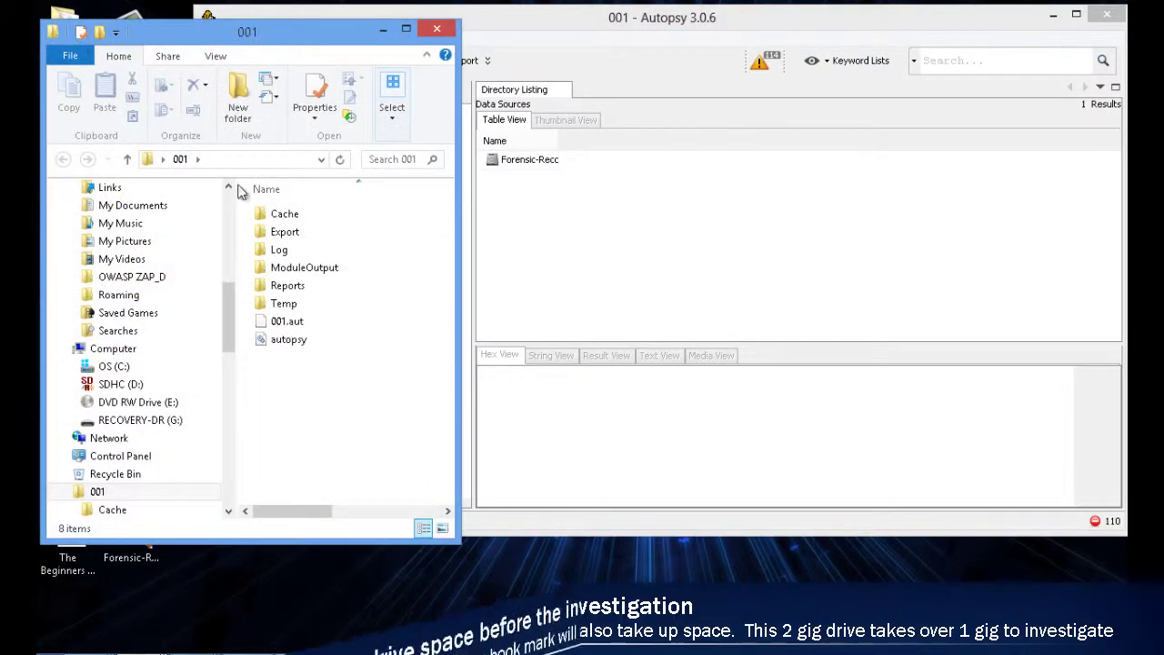
Check the total size on disk of all files and folders in the 001 case folder
left_click_drag(394, 414, 285, 211)
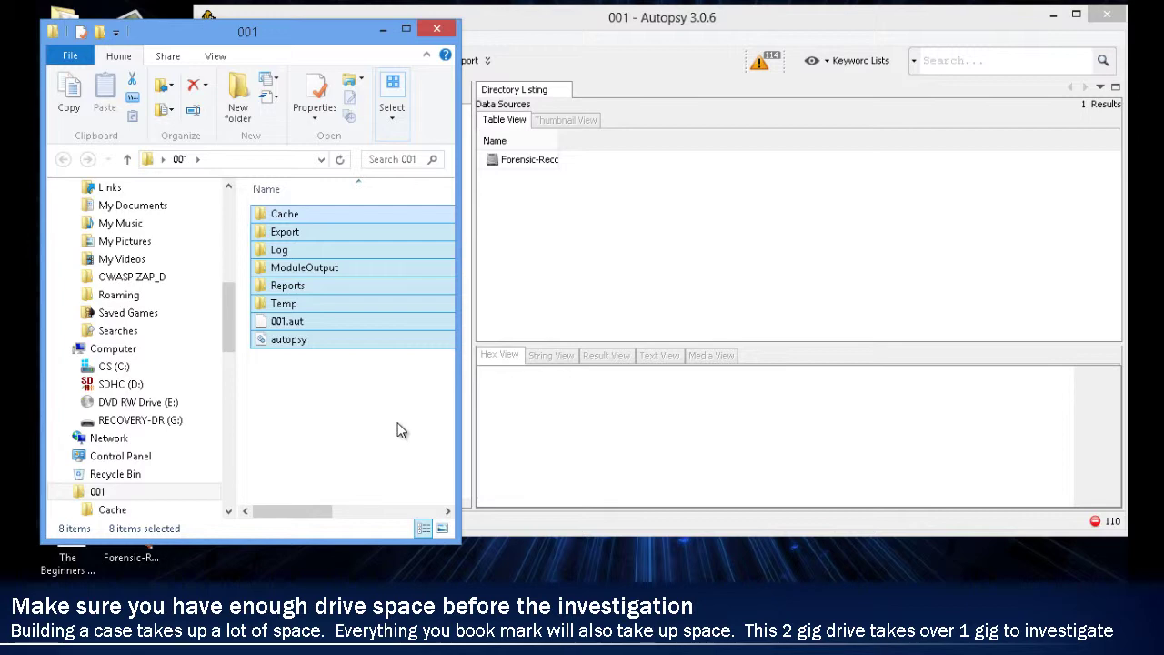
right_click(383, 320)
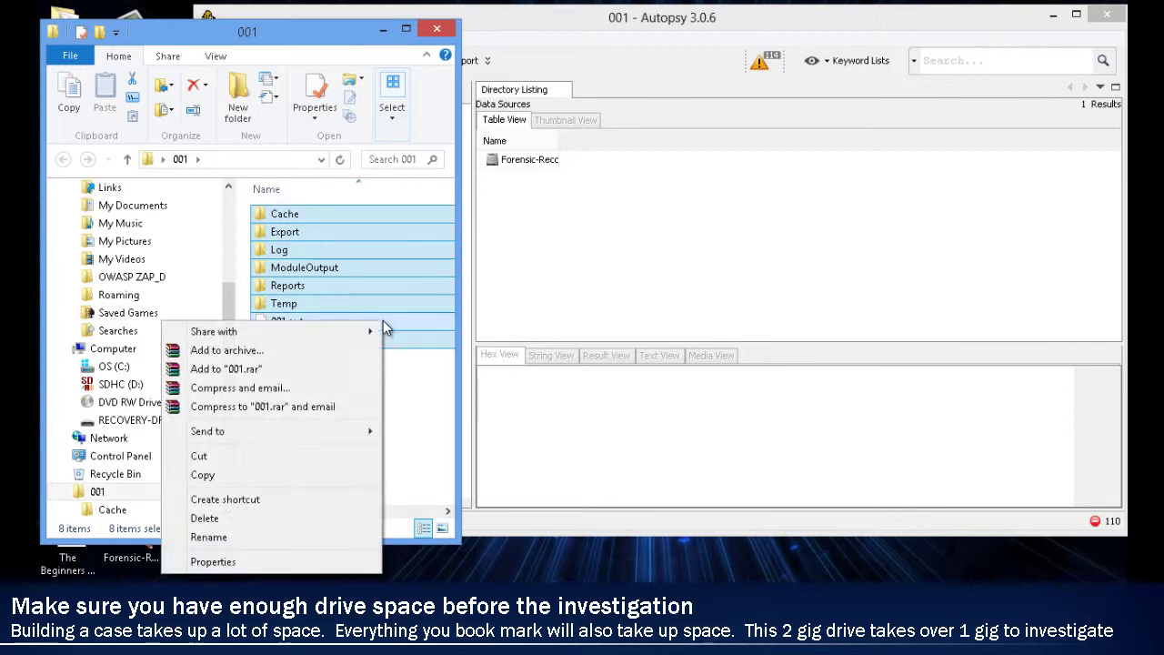
left_click(261, 565)
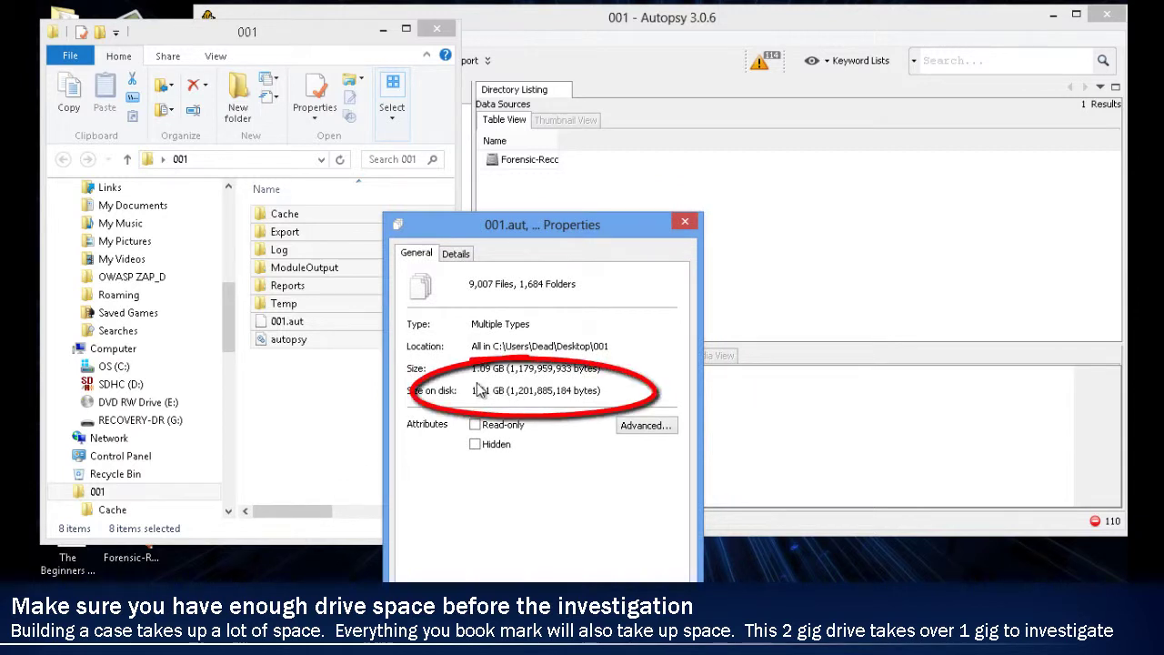
left_click_drag(472, 390, 509, 391)
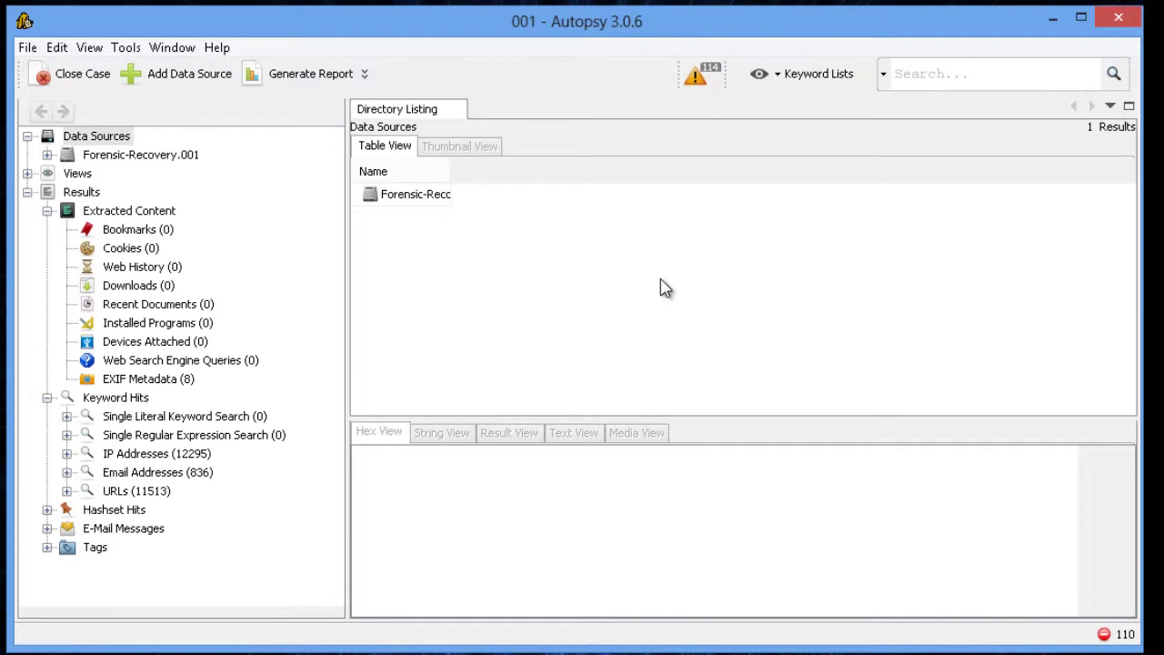
Examine the EXIF Metadata results, comparing device make, model and geolocation of the Samsung, Nikon, Canon and HTC photos
left_click(137, 378)
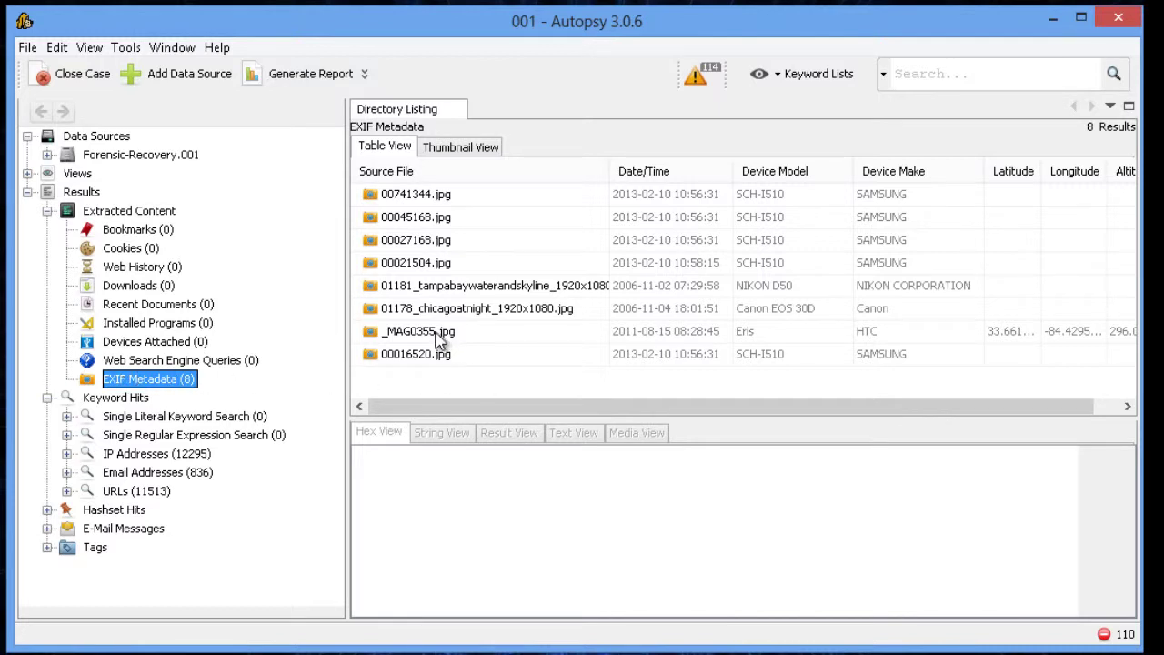
left_click(890, 357)
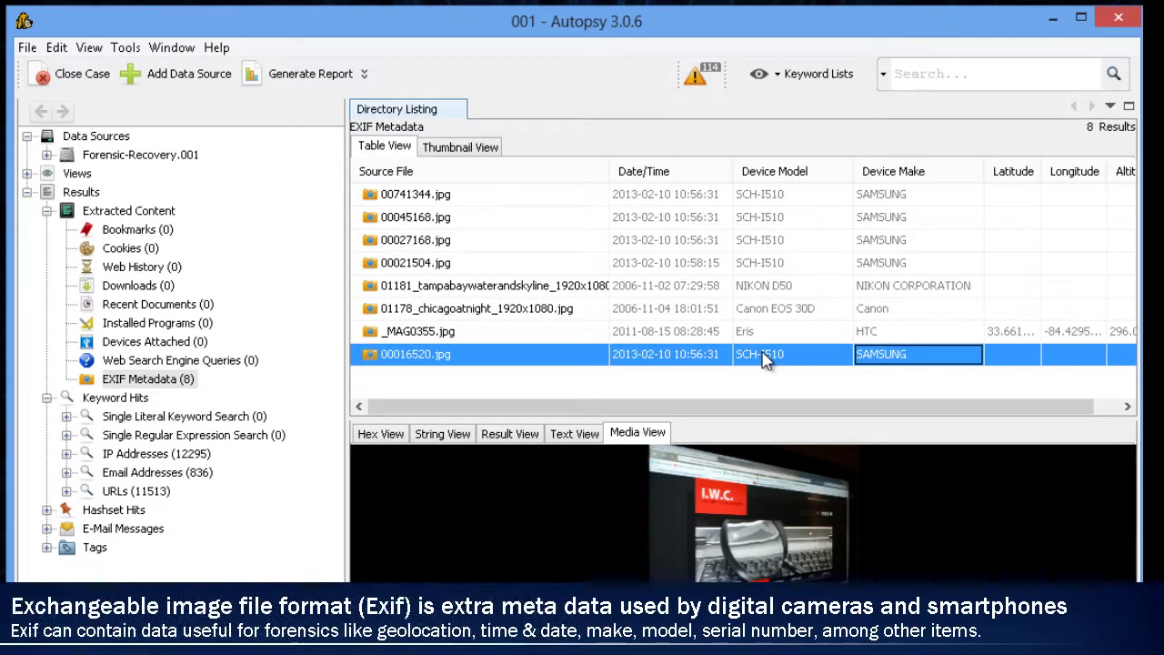
left_click(884, 288)
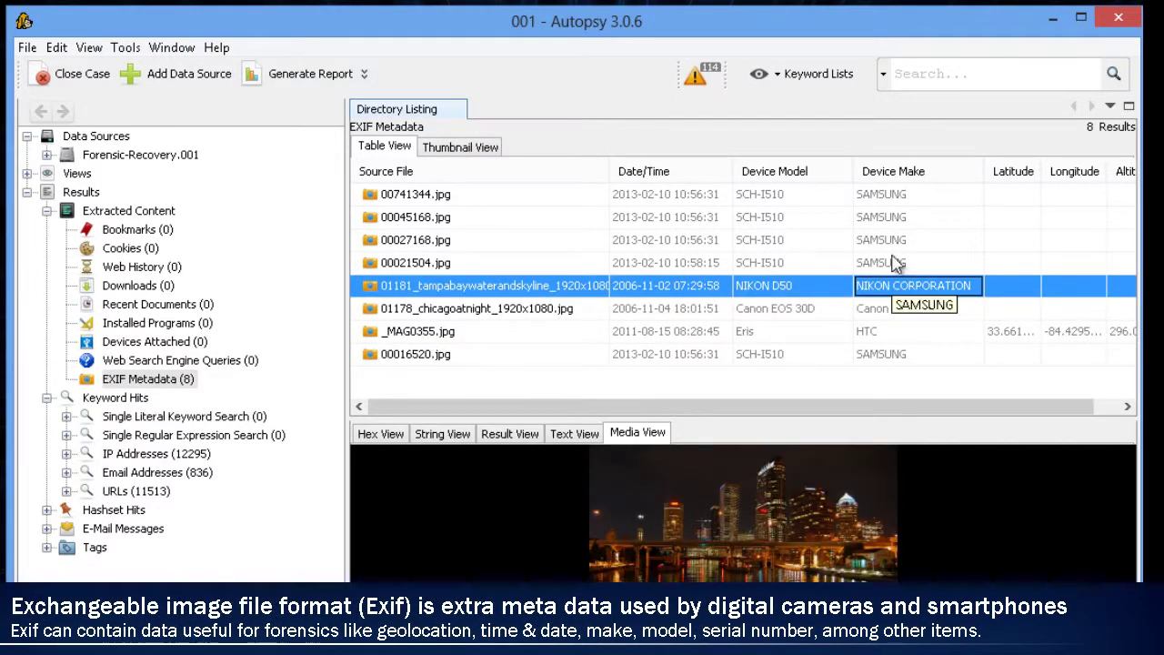
left_click(878, 311)
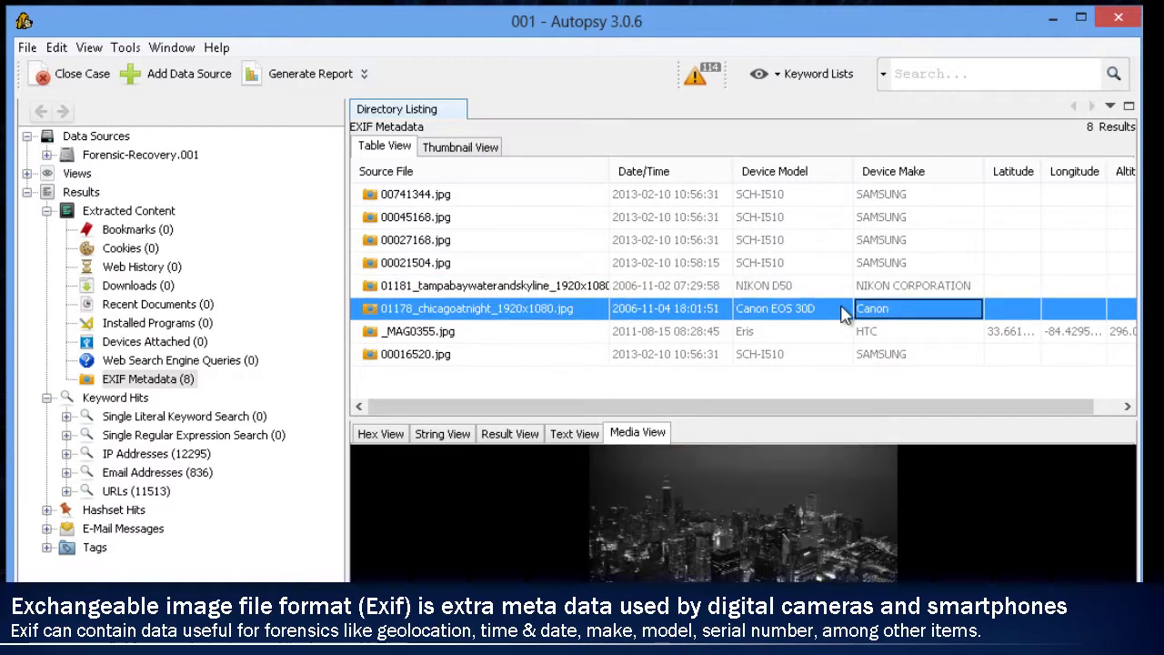
left_click(879, 332)
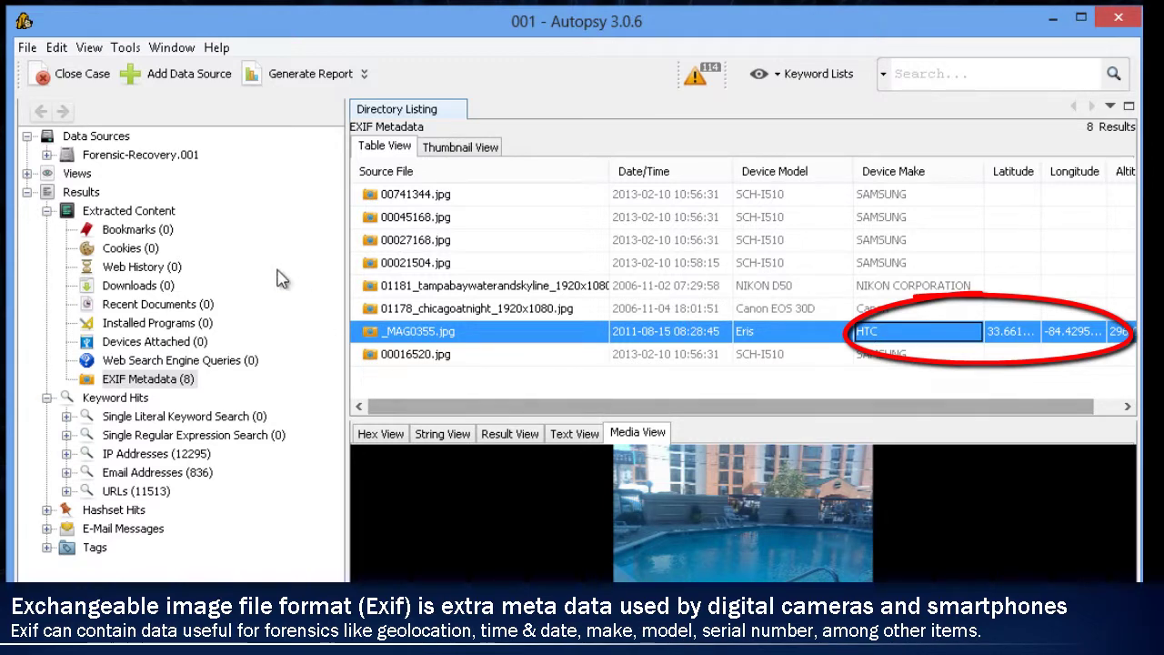
Expand the Forensic-Recovery.001 image and its vol2 FAT16 volume, and list the contents of the Pics folder
double_click(141, 156)
double_click(88, 193)
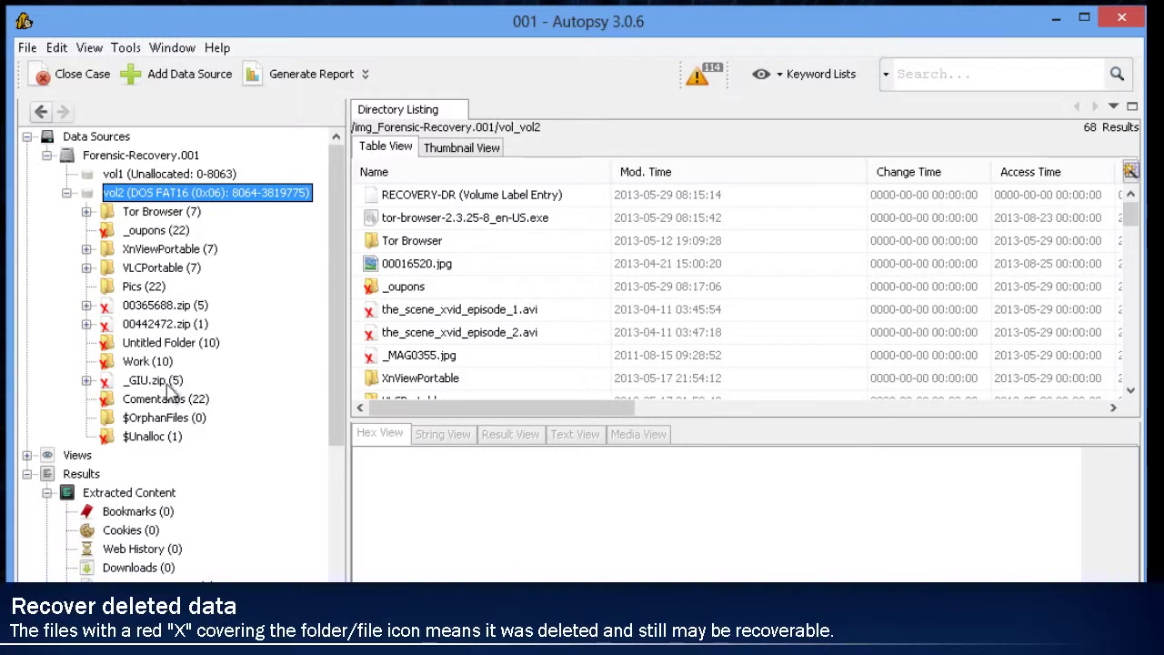
left_click(136, 288)
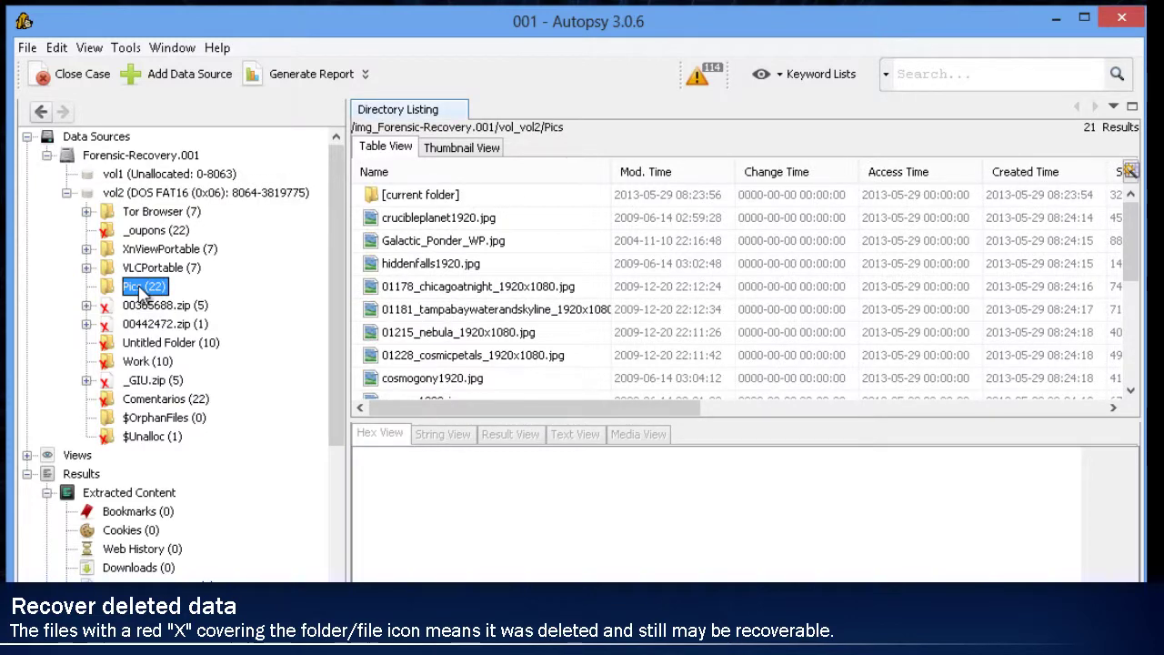
Preview the deleted JPG images in vol2's Untitled Folder, from 00000016.jpg to _0038331.jpg and _0034339.jpg
left_click(143, 345)
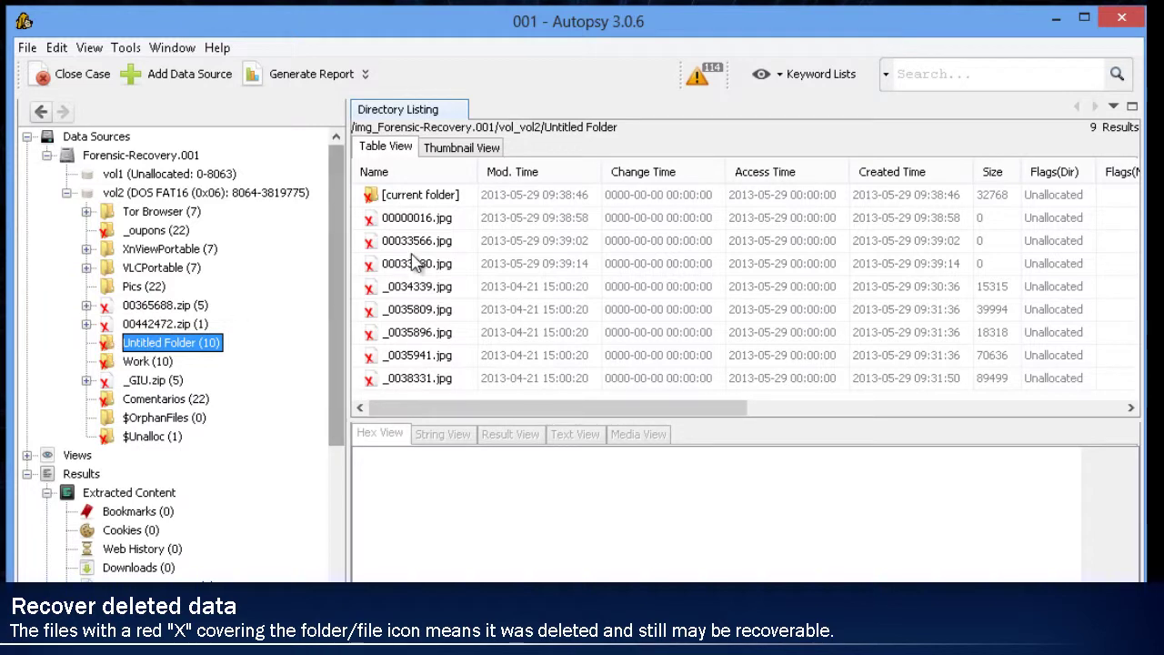
left_click(415, 221)
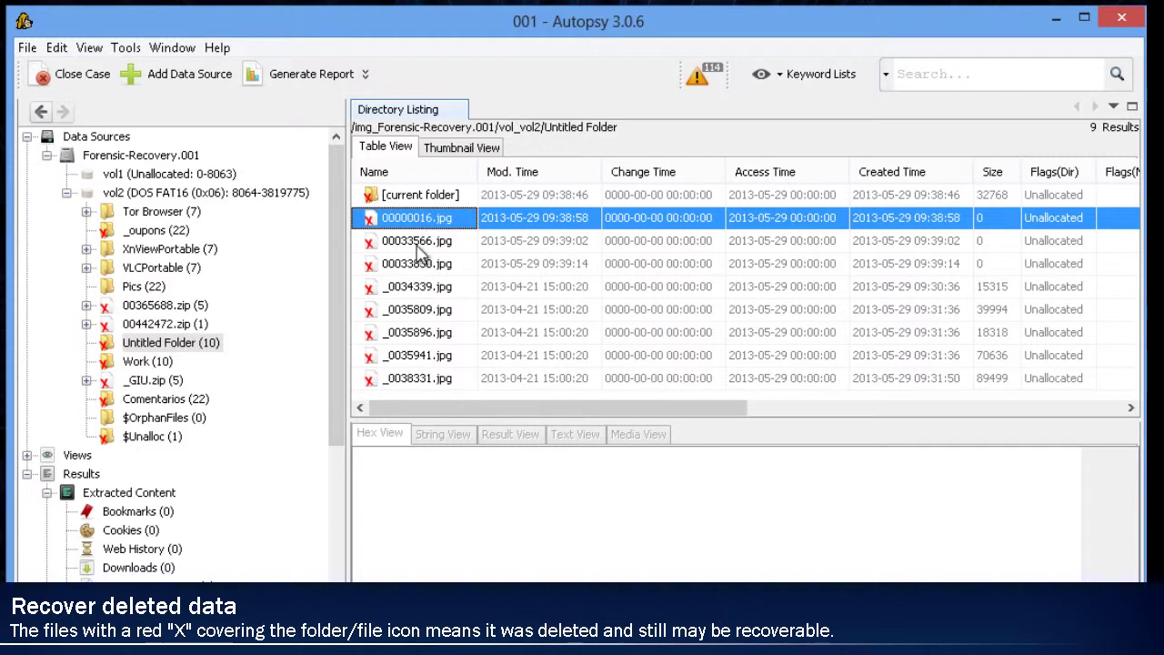
left_click(420, 244)
left_click(424, 262)
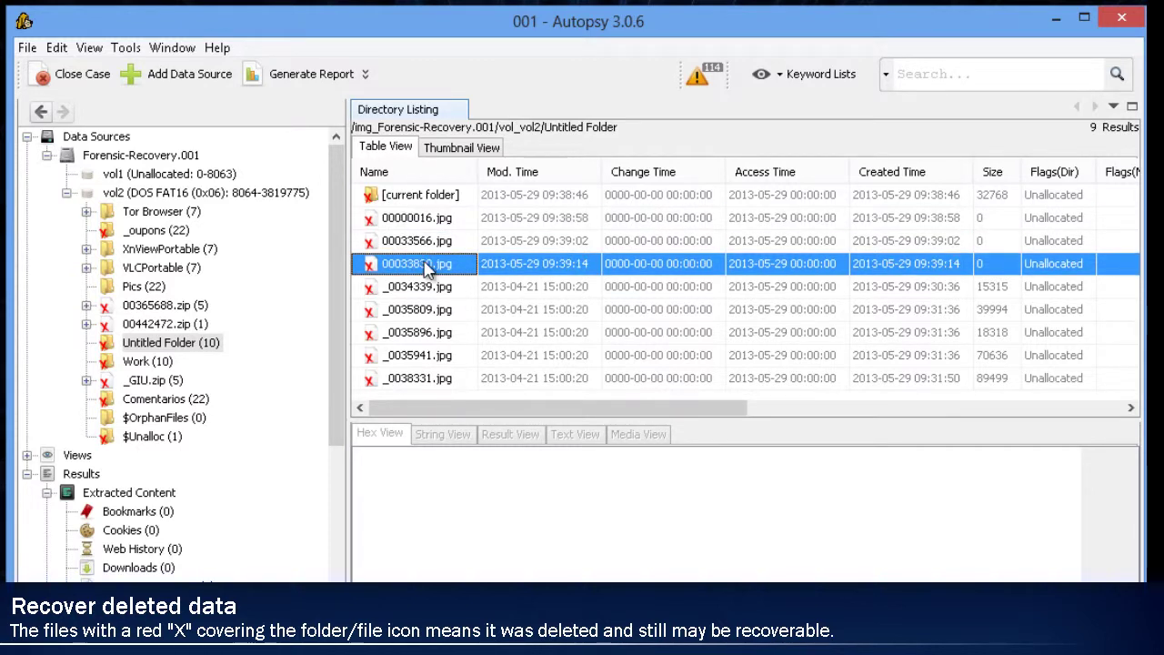
left_click(427, 314)
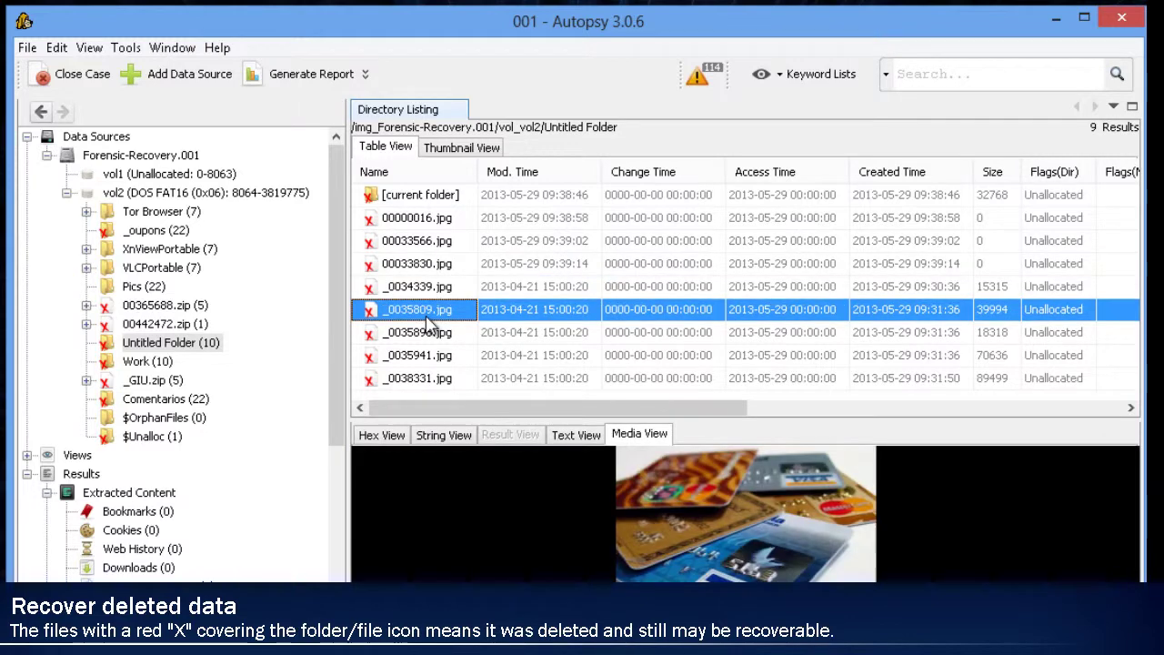
left_click(425, 355)
left_click(426, 379)
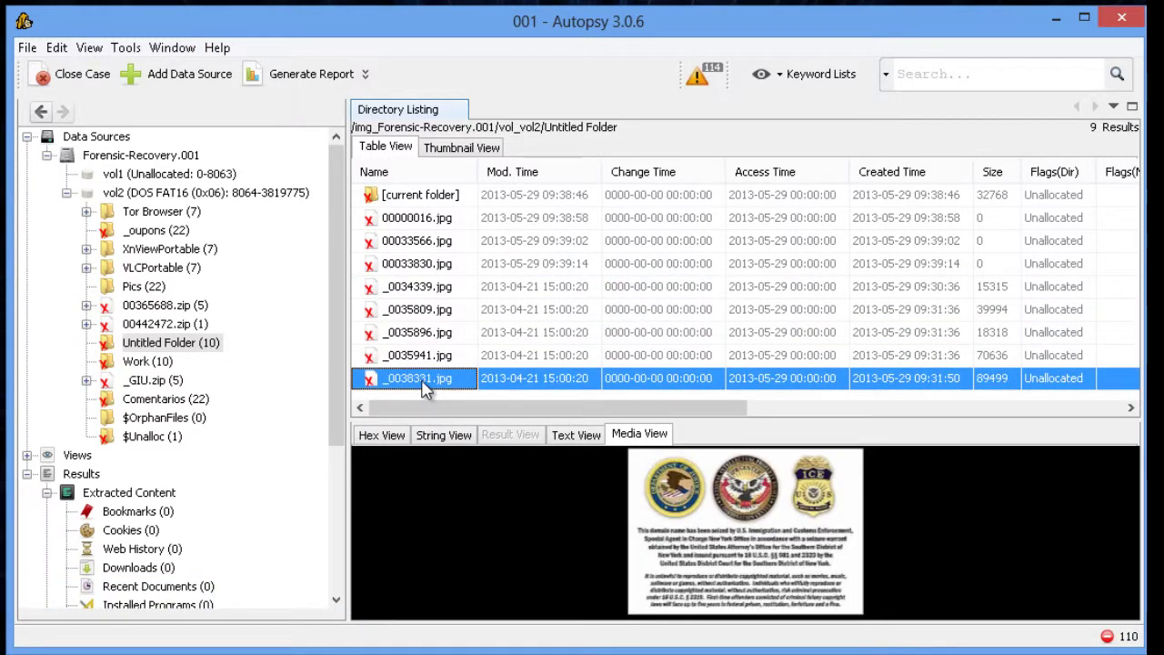
left_click(428, 289)
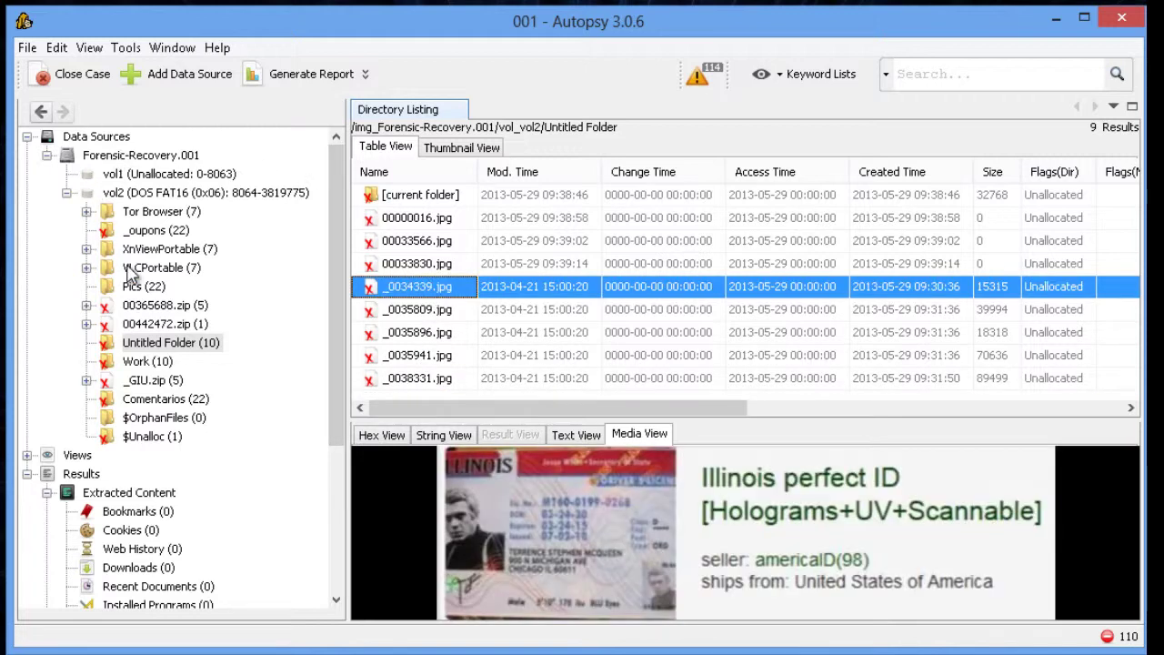
Inspect tor-browser-2.3.25-8_en-US.exe and the deleted the_scene_xvid_episode_1.avi in vol2's root, showing the video's media preview
left_click(160, 198)
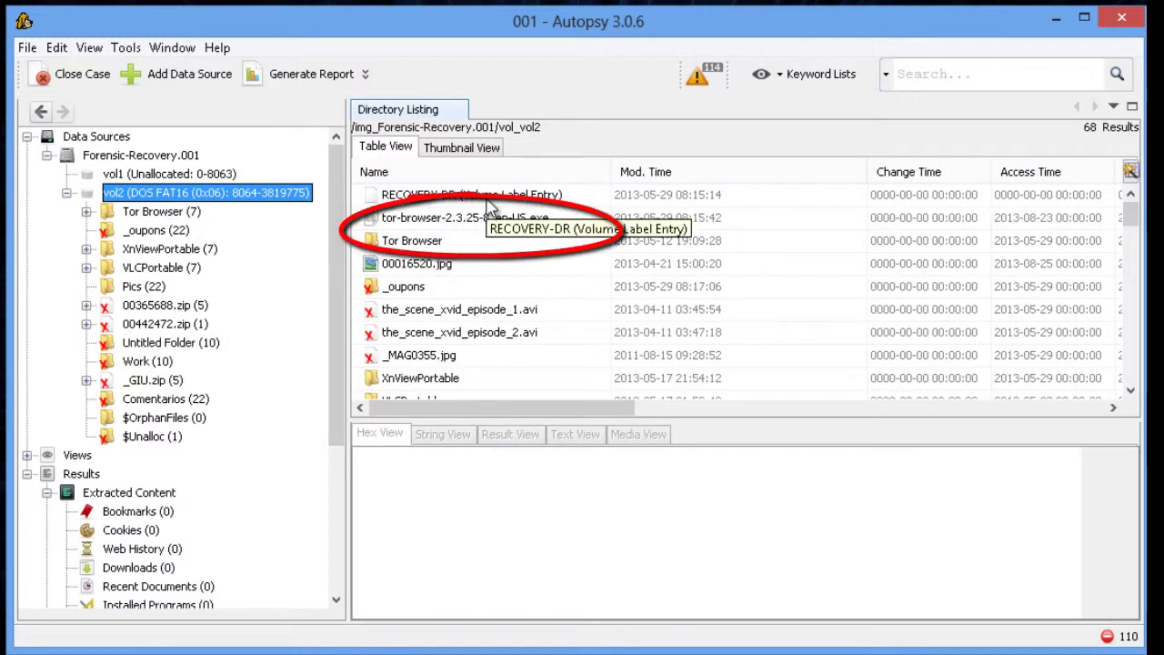
left_click(469, 222)
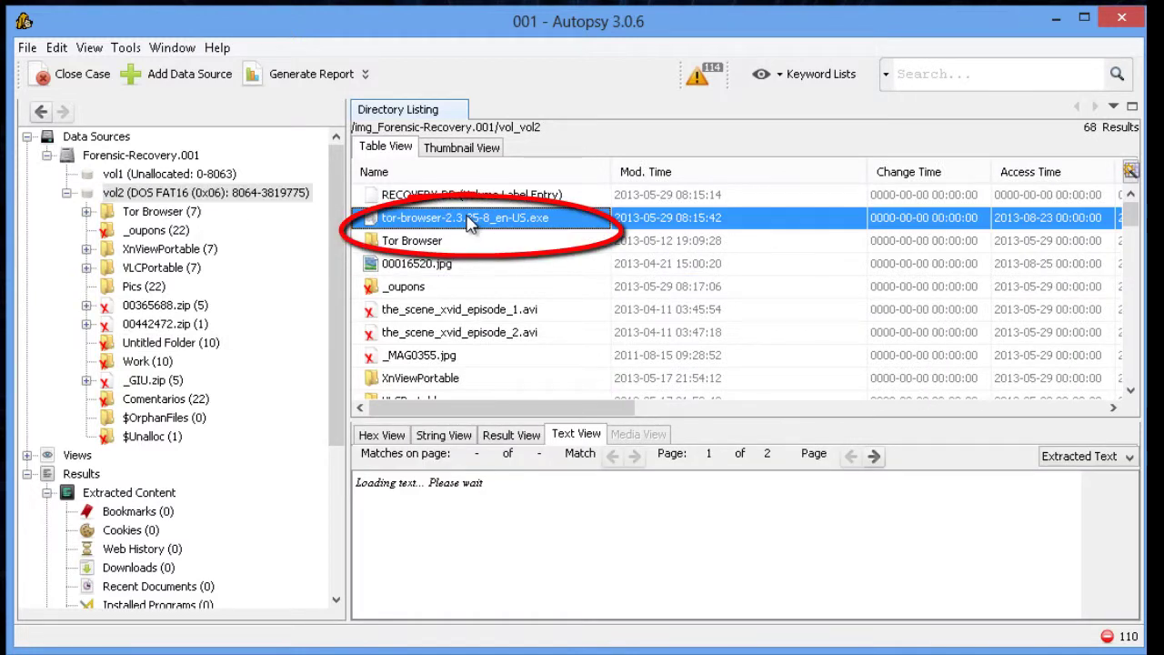
left_click(439, 310)
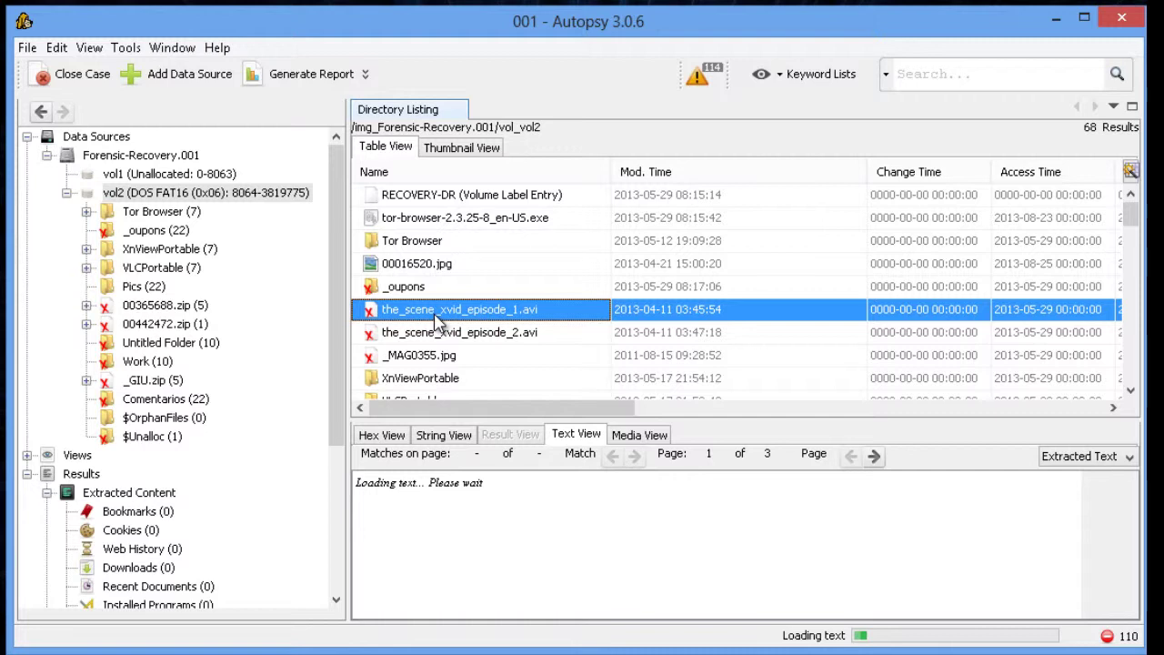
left_click(642, 435)
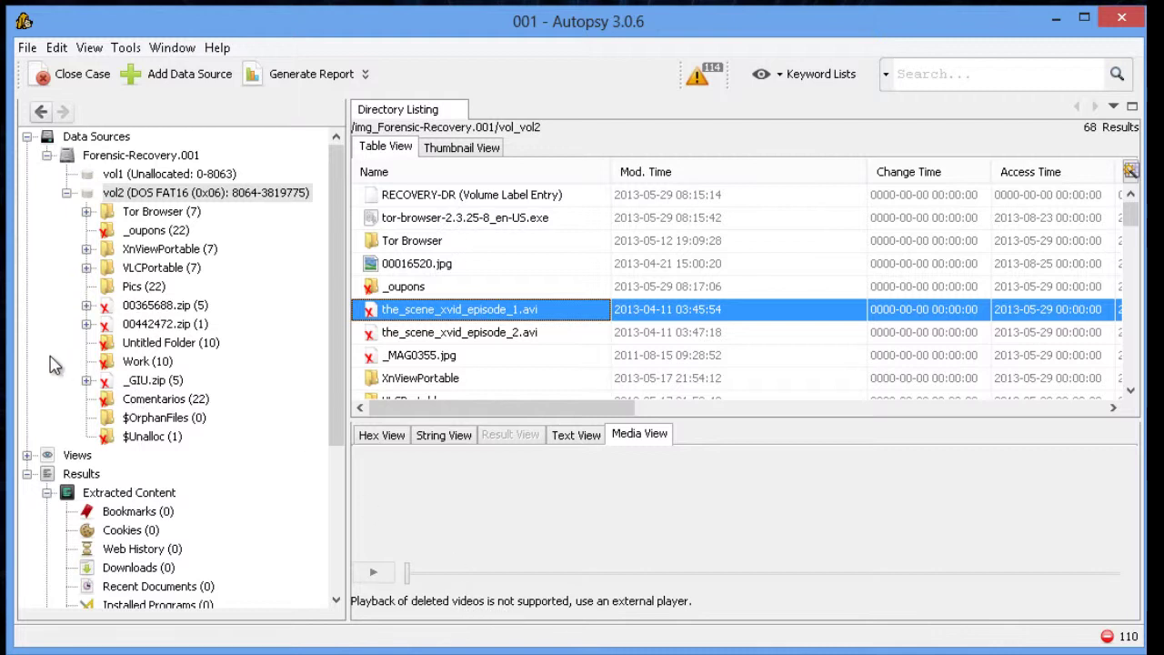
Extract the deleted video the_scene_xvid_episode_1.avi from the image into the 001 case folder
right_click(421, 318)
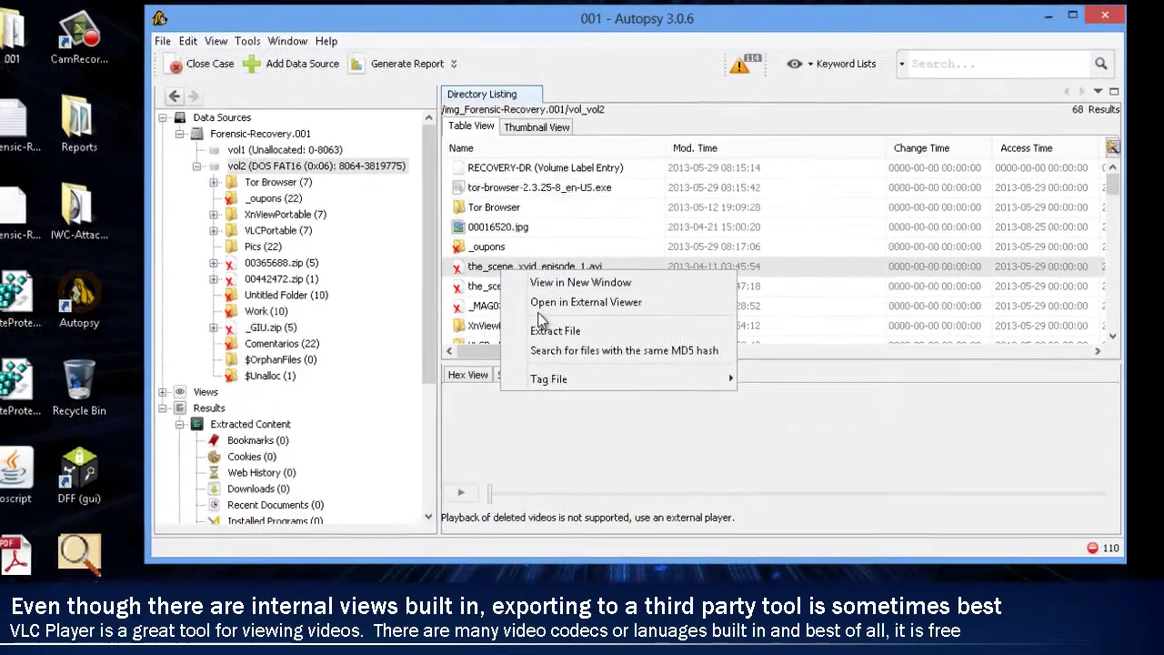
left_click(553, 330)
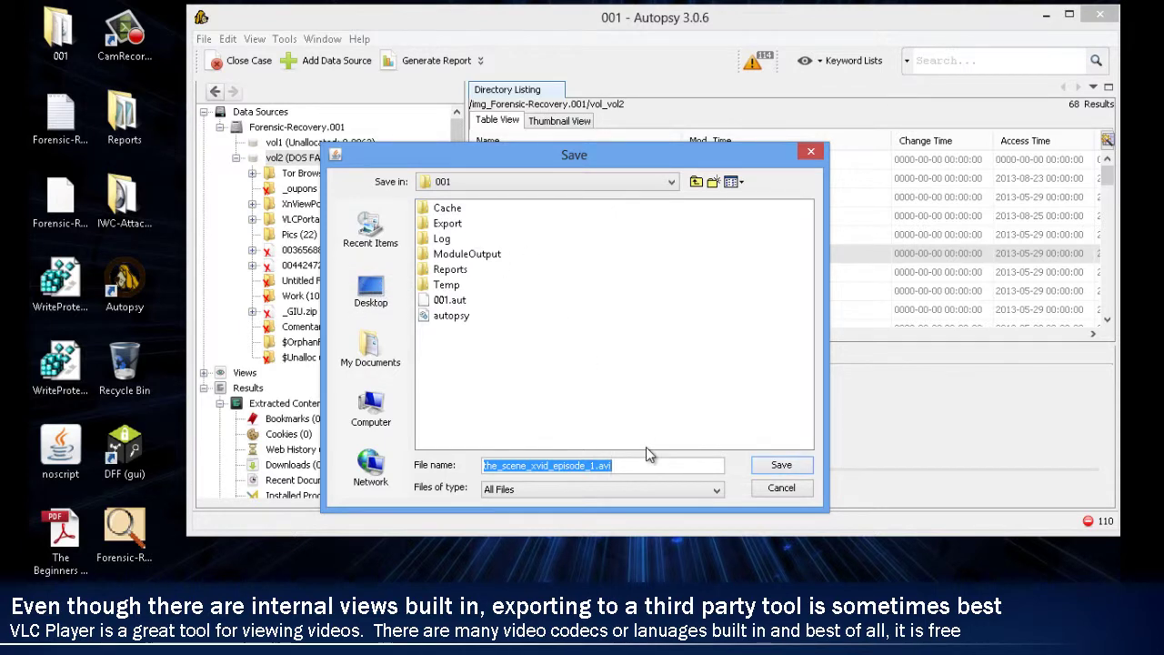
left_click(773, 463)
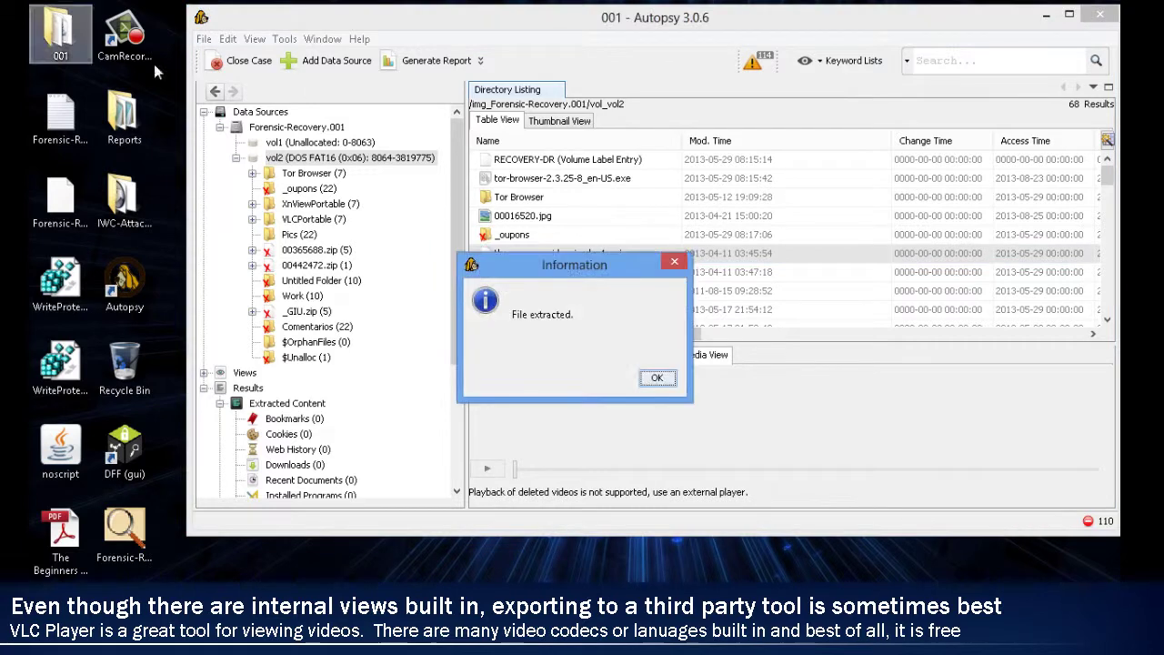
left_click(656, 378)
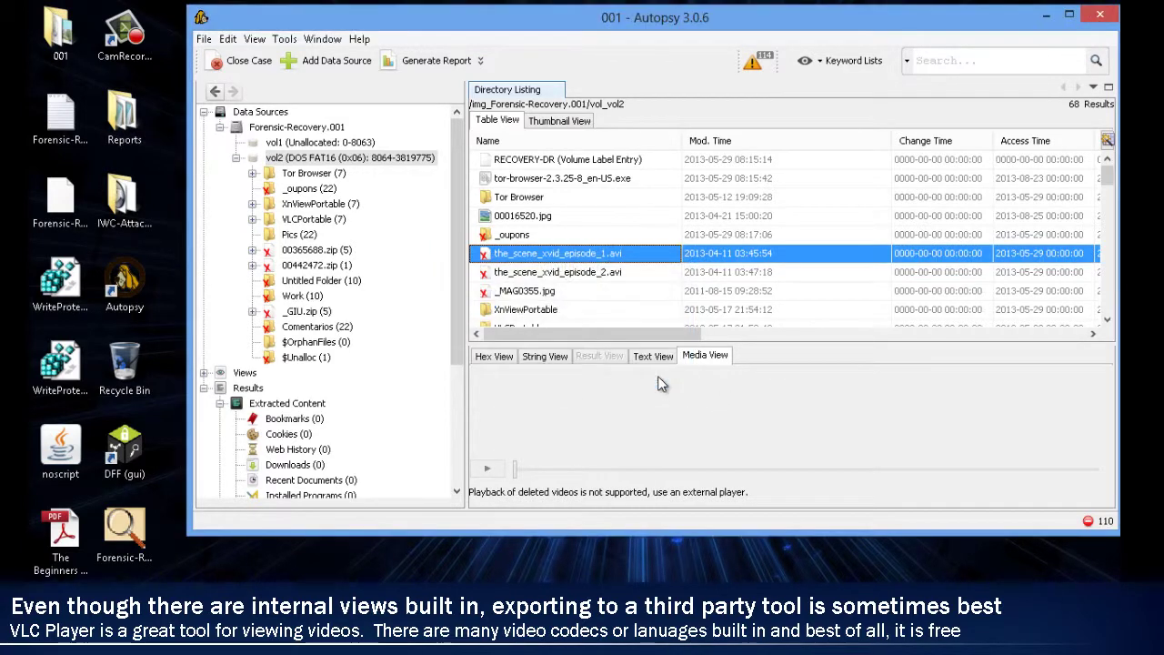
Play the extracted the_scene_xvid_episode_1 from the 001 folder in VLC media player, then minimize the player and return to Autopsy
double_click(55, 30)
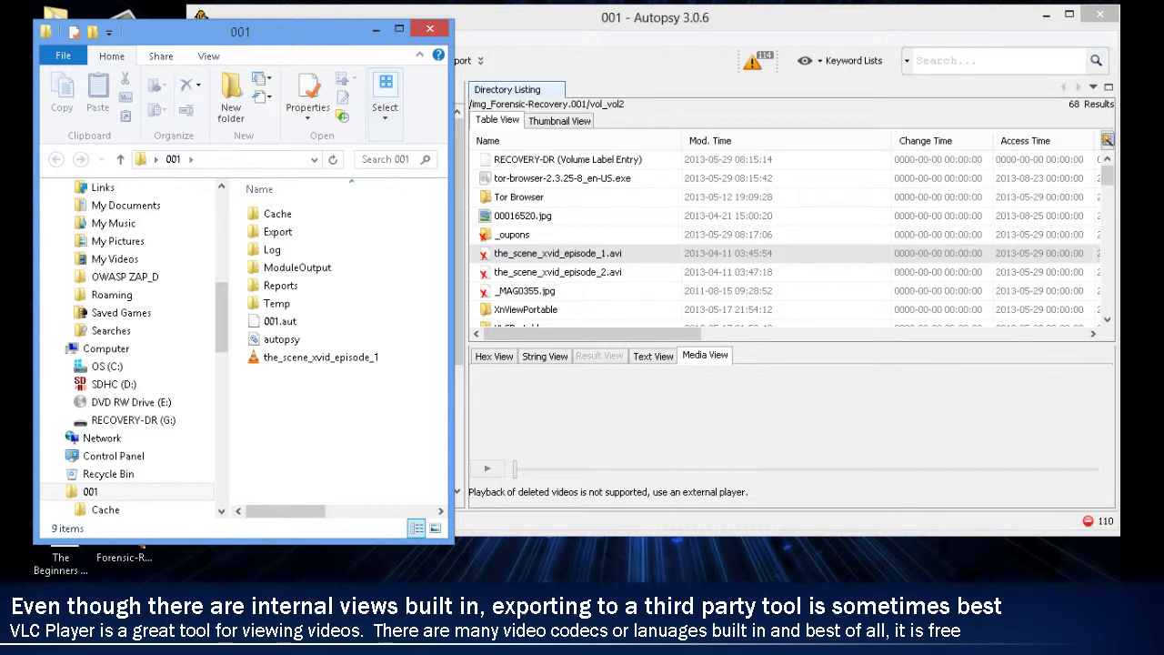
left_click(300, 367)
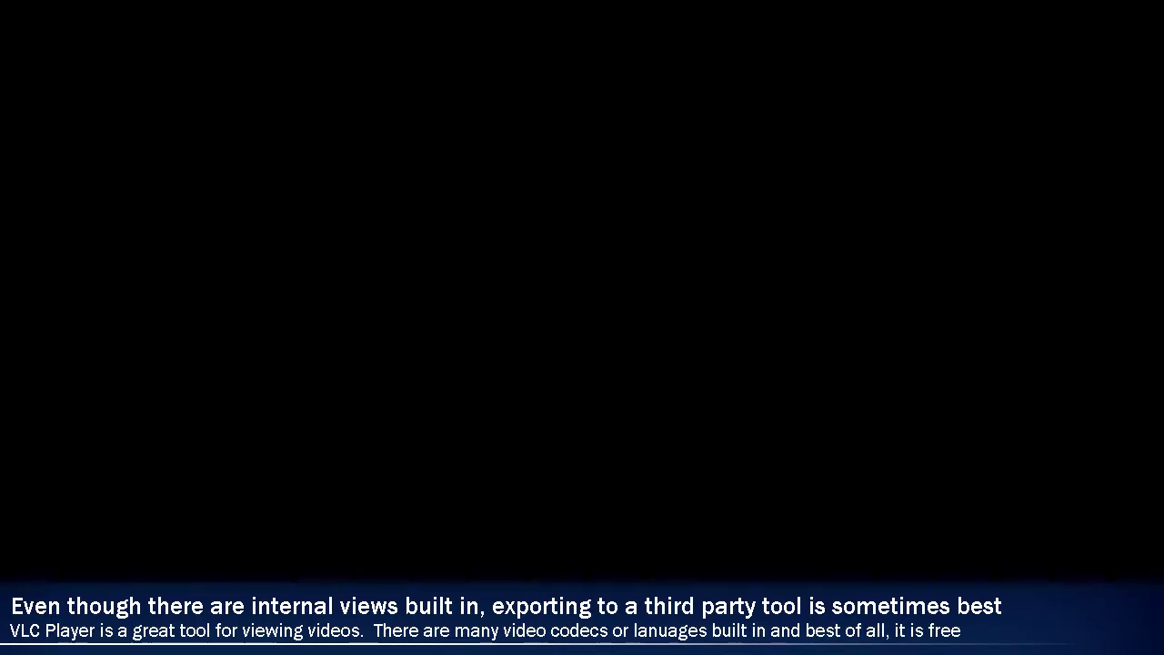
key("Escape")
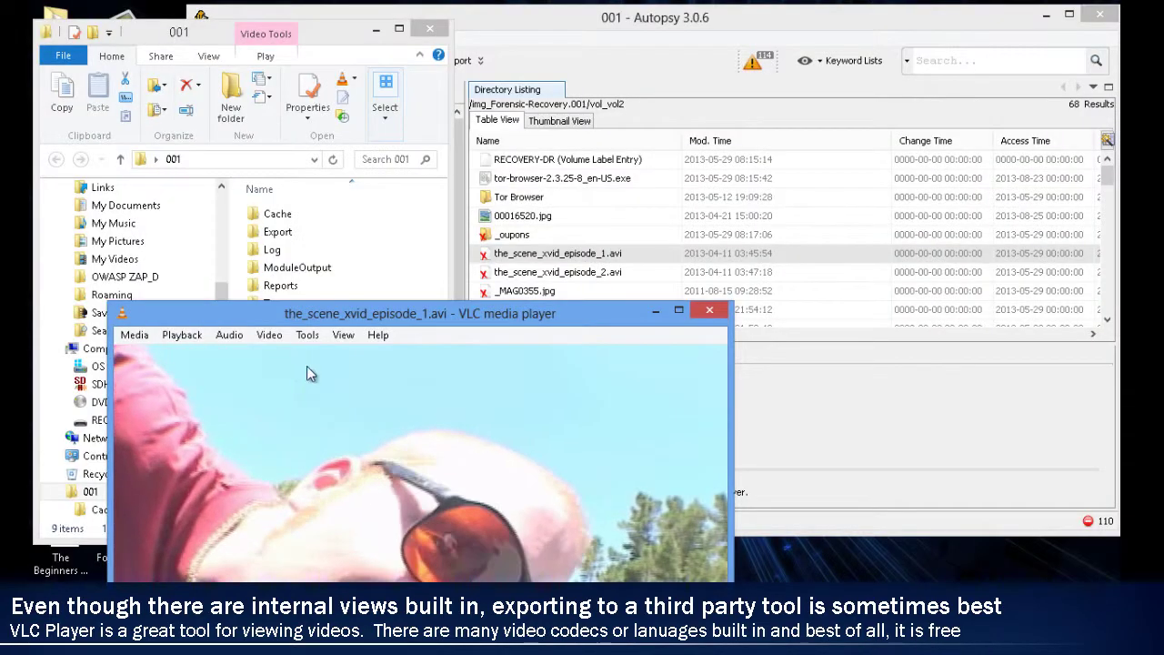
left_click_drag(372, 315, 350, 122)
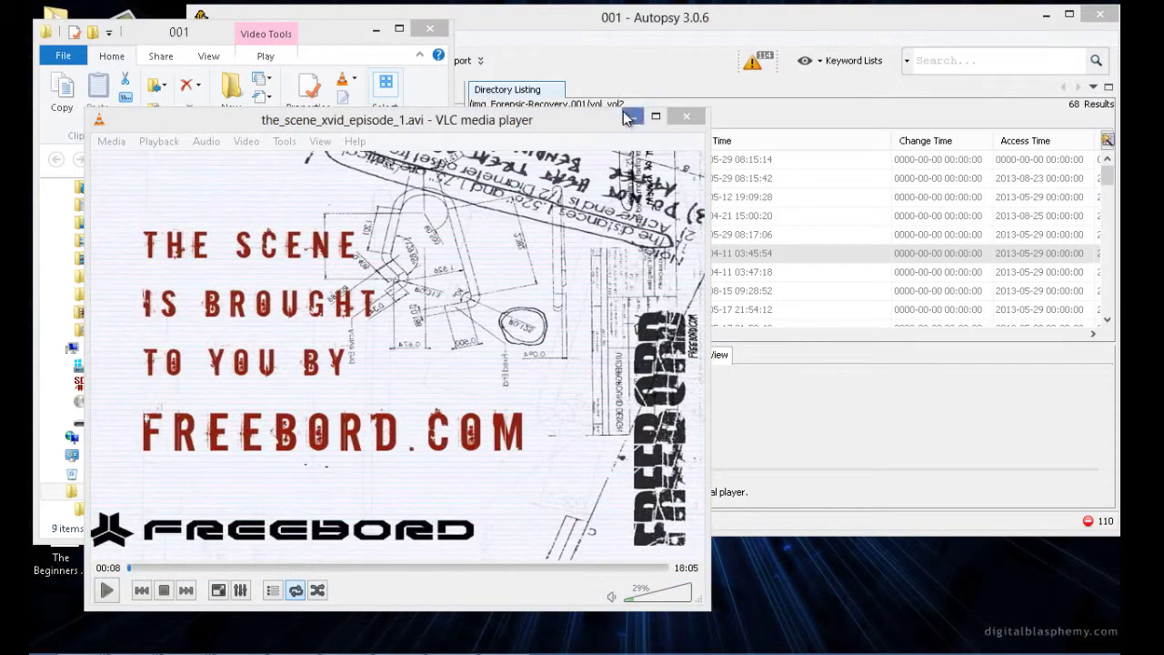
left_click(631, 116)
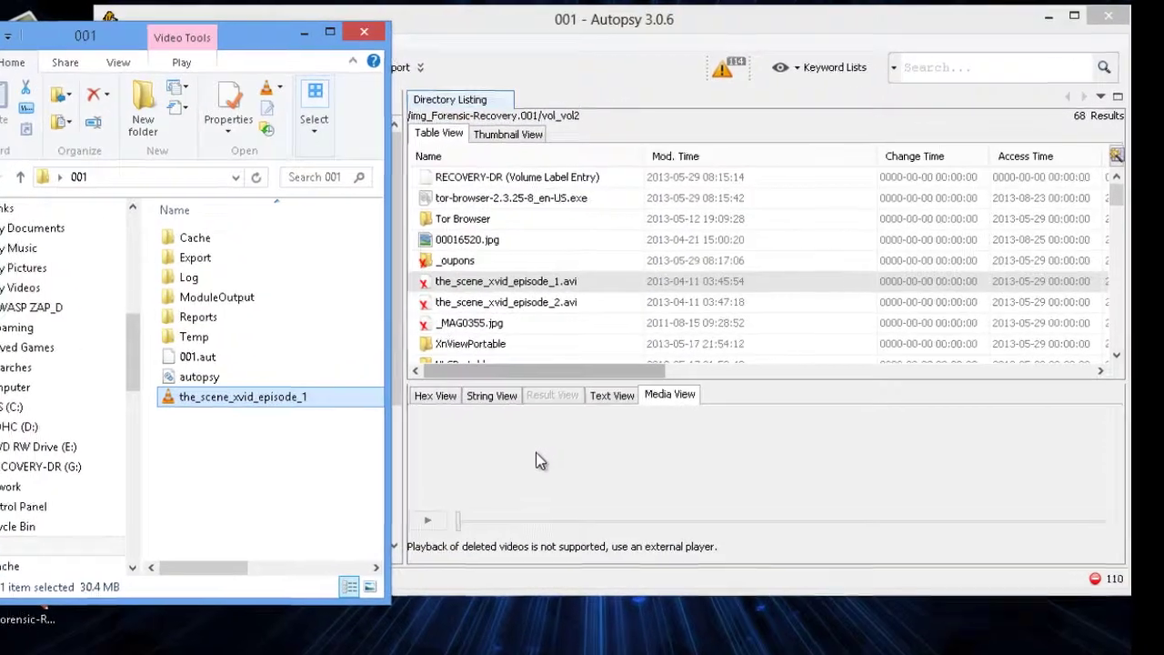
left_click(585, 406)
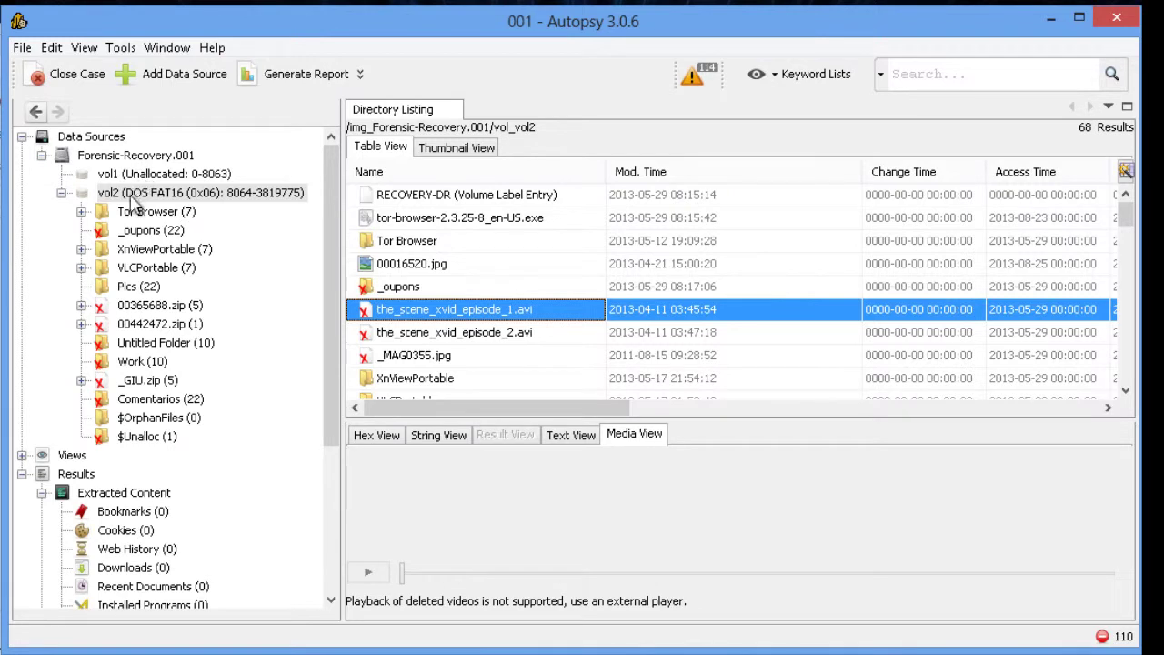
List vol2's $Unalloc contents and browse the image's files by type, showing the Images and Videos categories
left_click(146, 438)
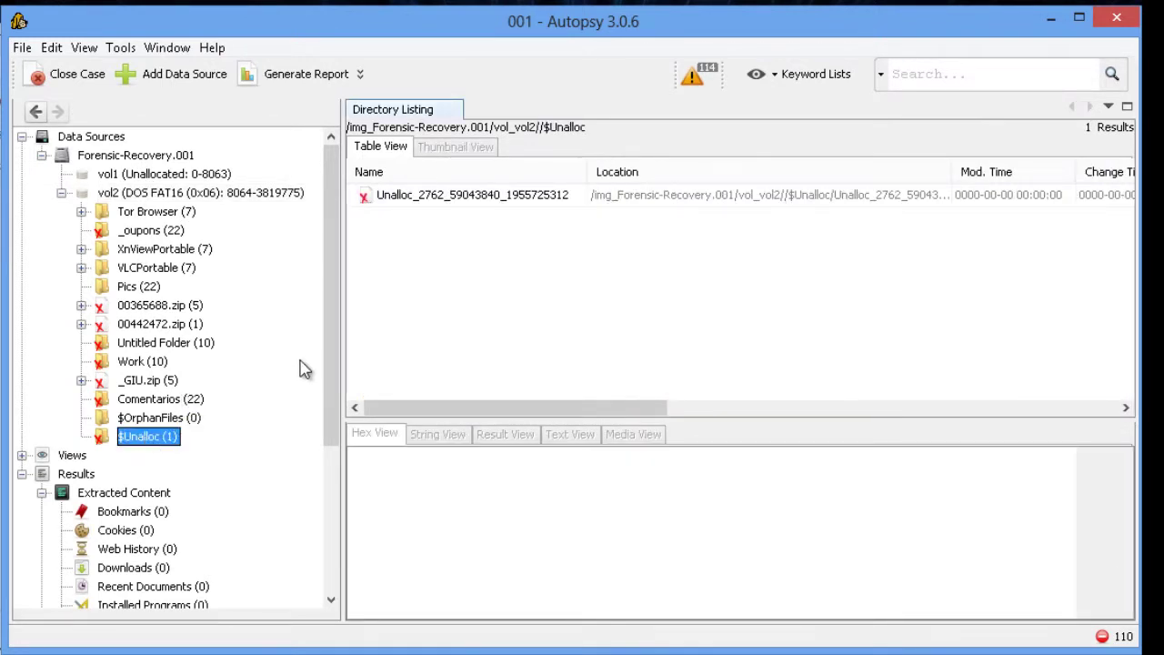
double_click(63, 457)
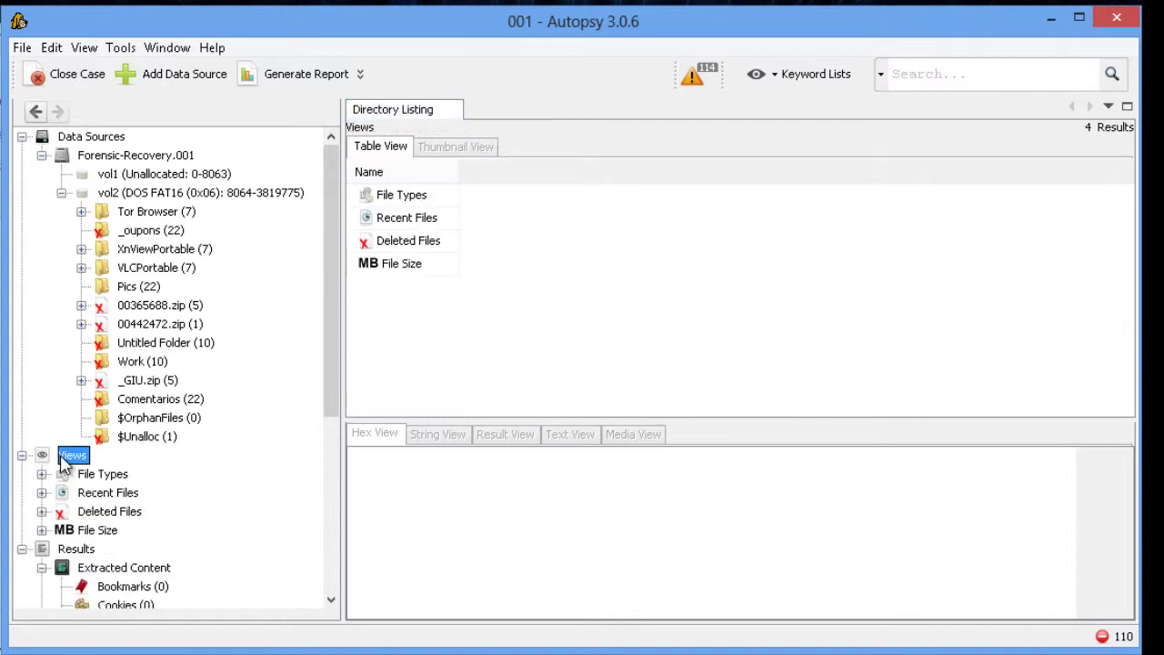
left_click_drag(331, 319, 331, 418)
double_click(100, 302)
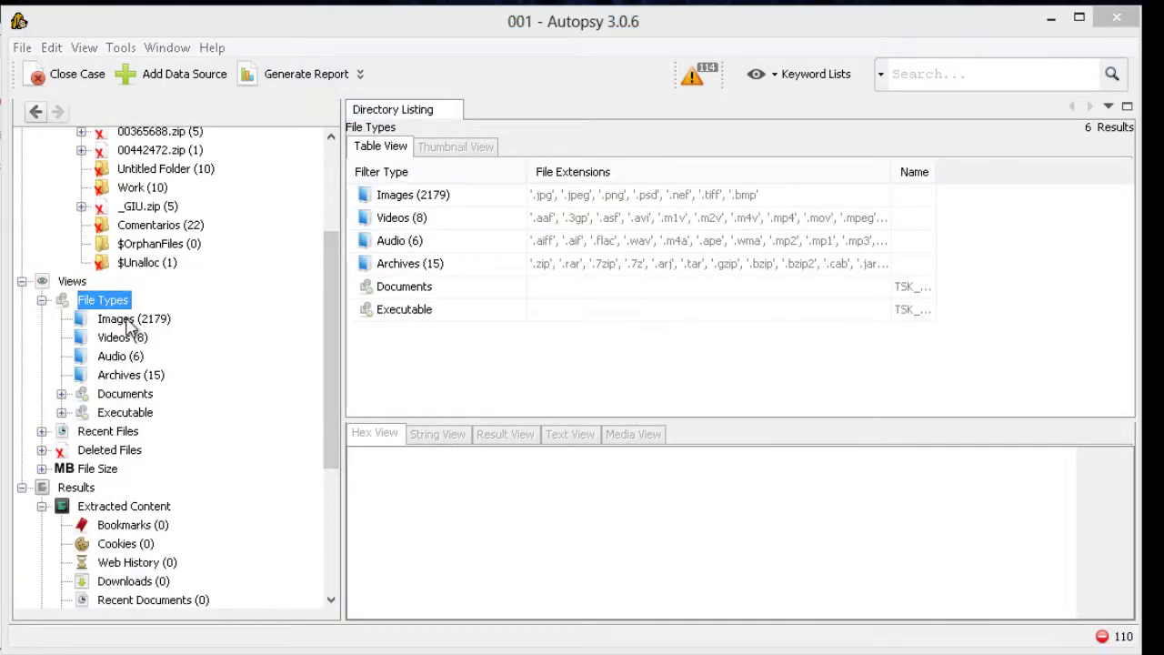
left_click(128, 320)
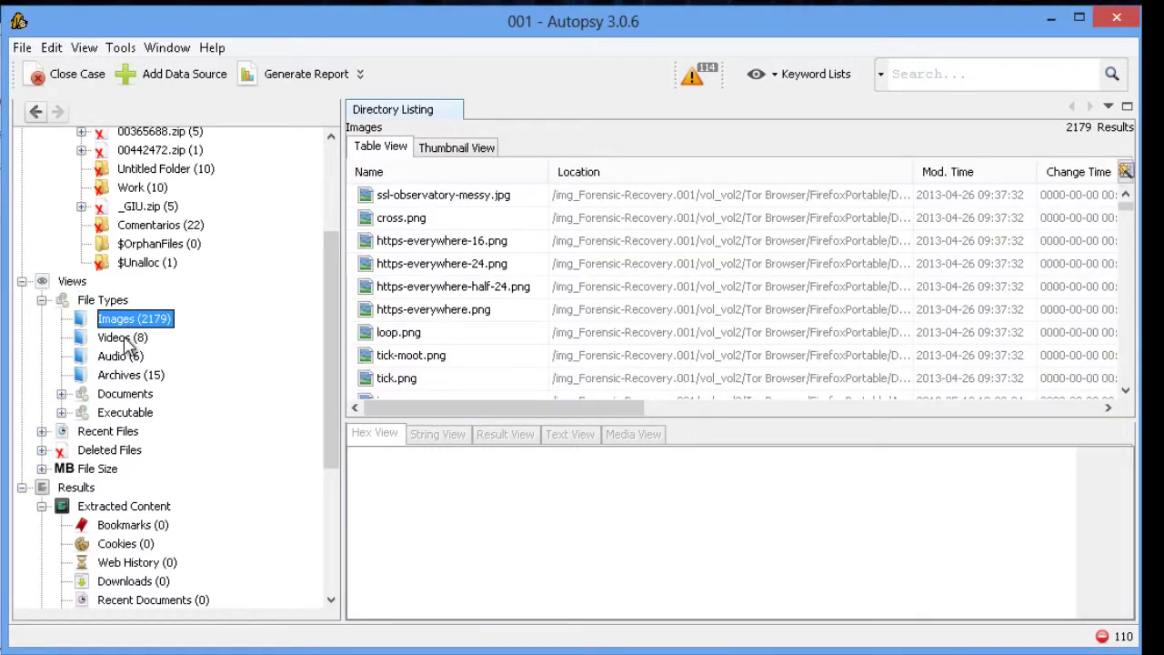
left_click(129, 340)
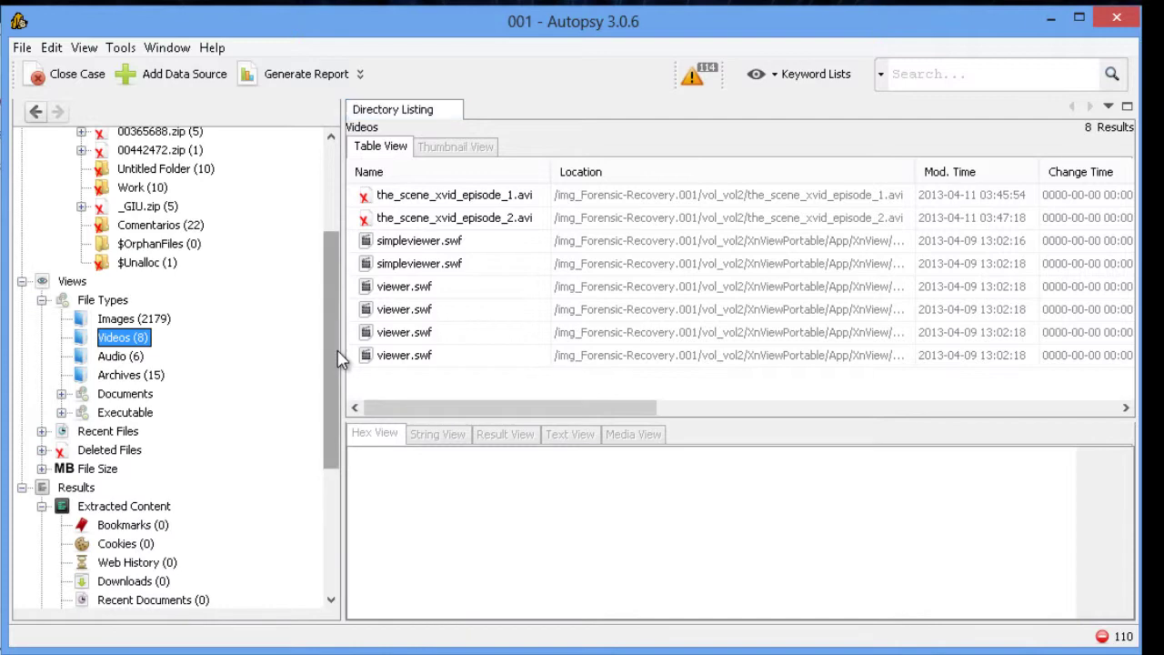
Run a keyword search for "tor" and browse the hits, widening the Name column and narrowing the Keyword column
left_click_drag(338, 357, 375, 521)
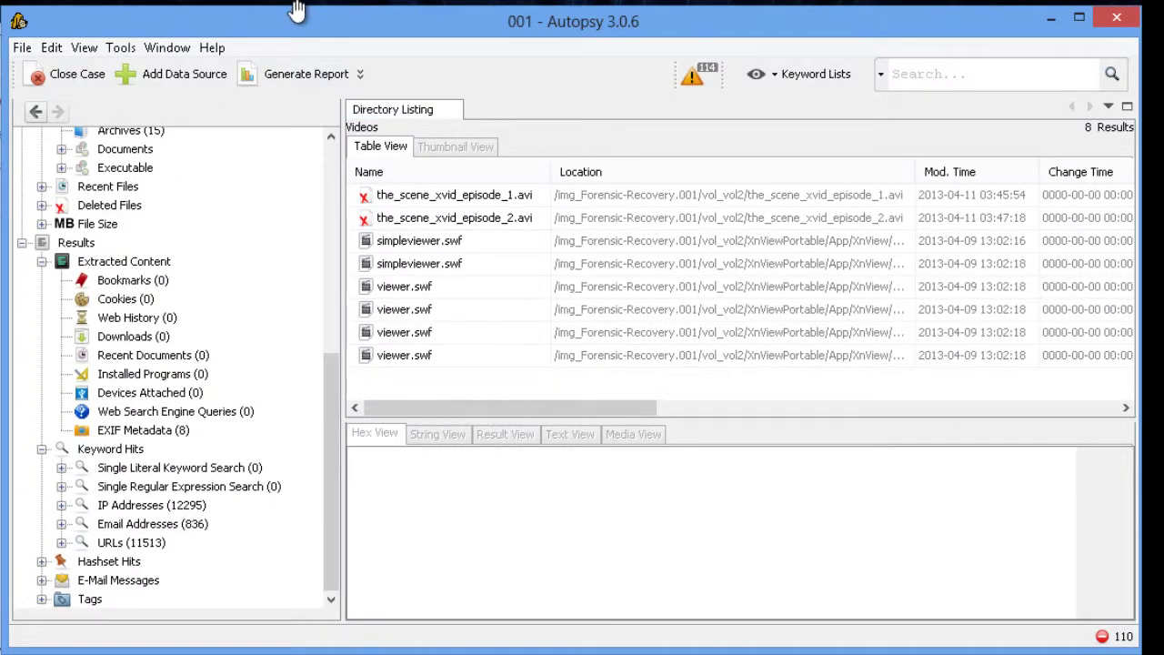
left_click(334, 3)
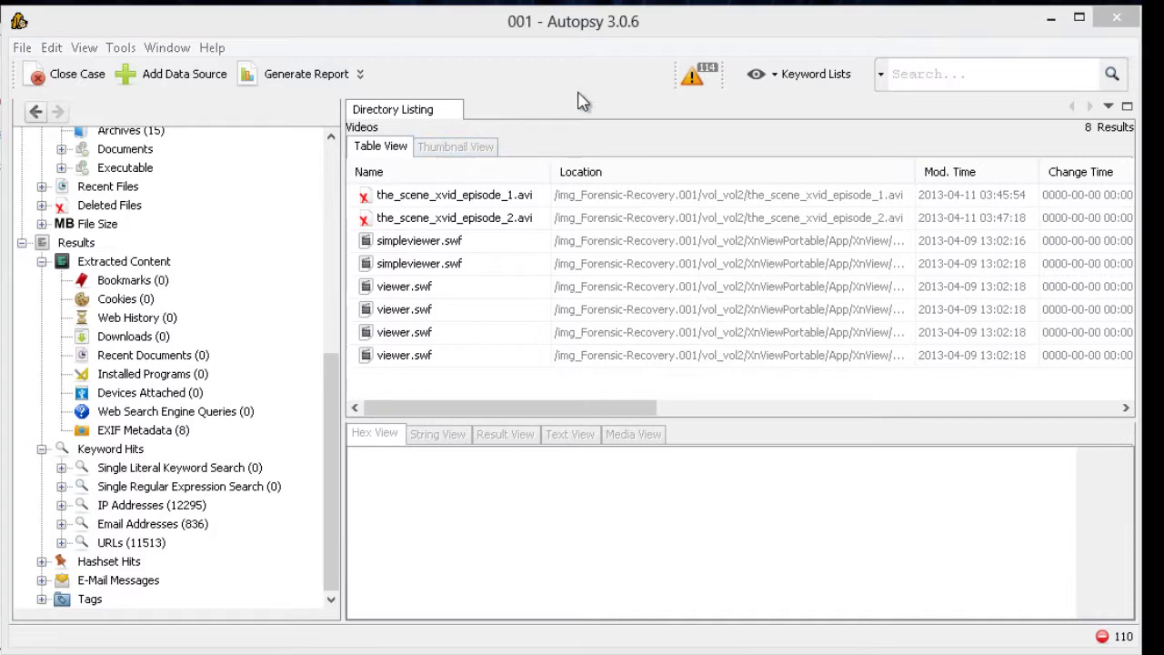
left_click(926, 75)
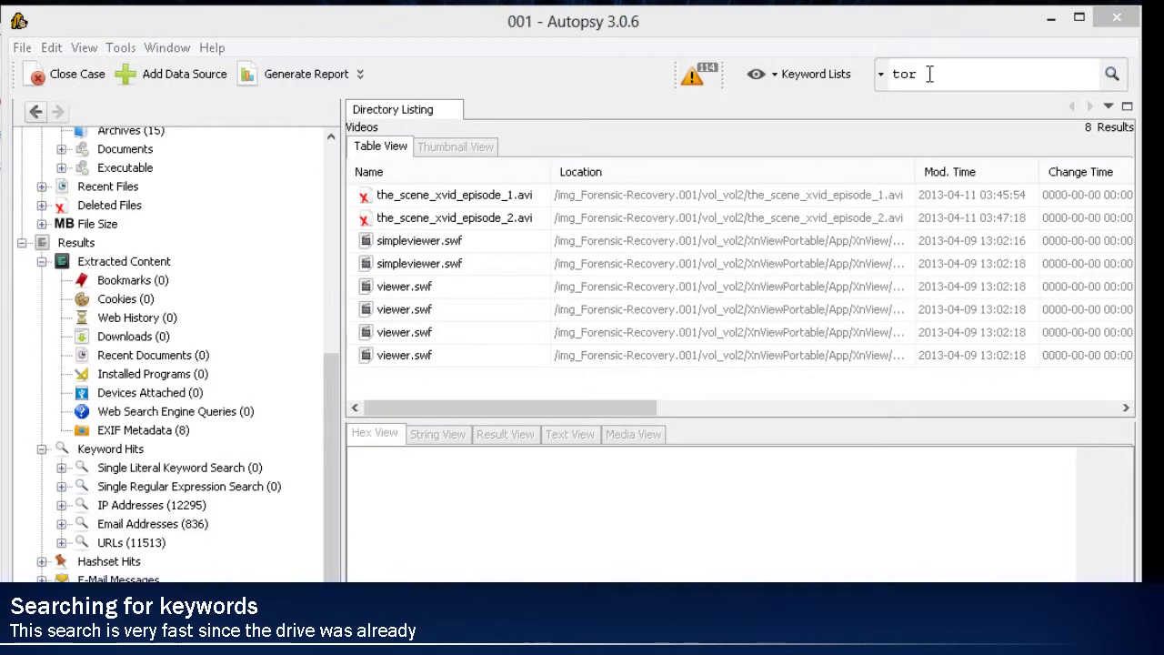
left_click(1111, 76)
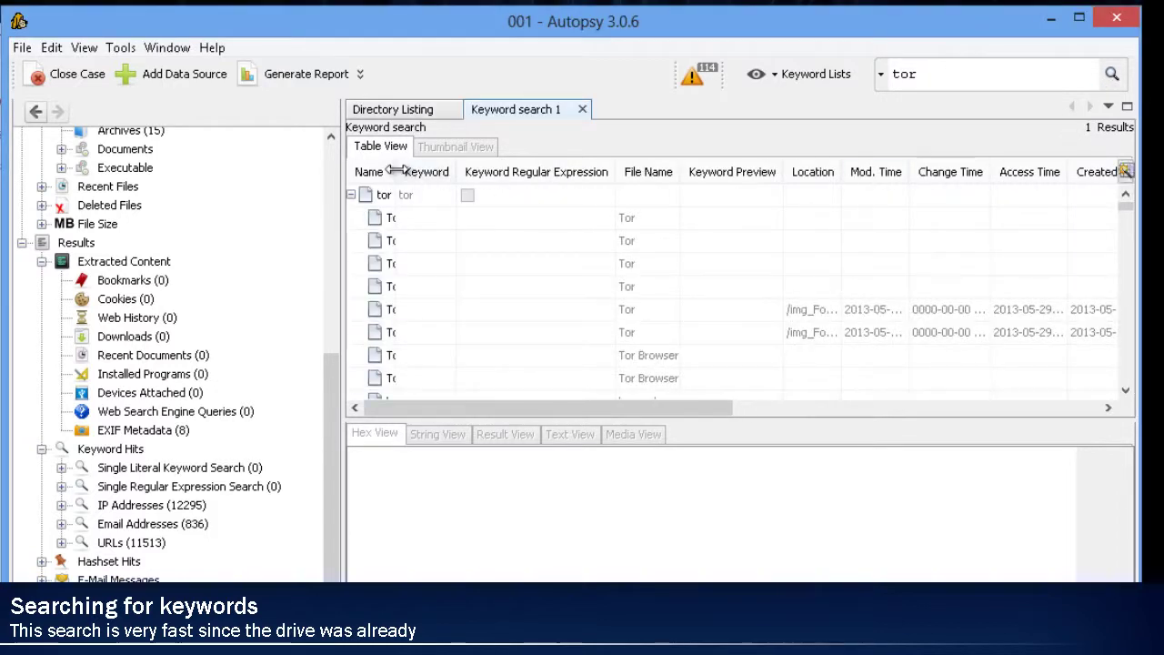
left_click_drag(395, 172, 498, 218)
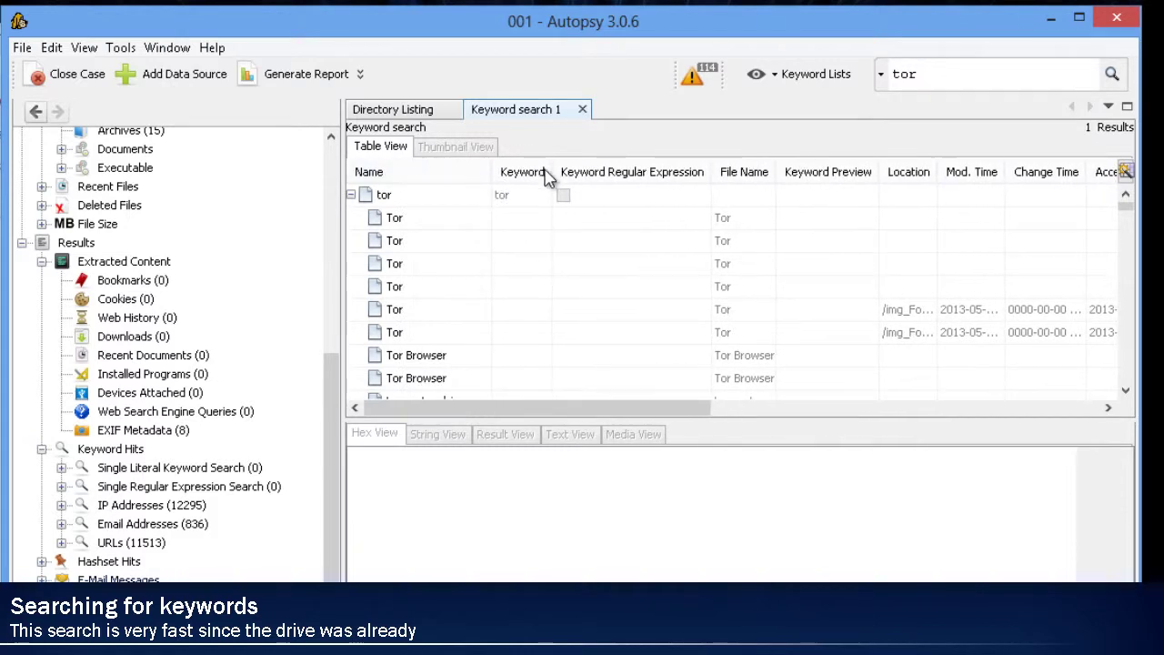
left_click_drag(551, 171, 532, 172)
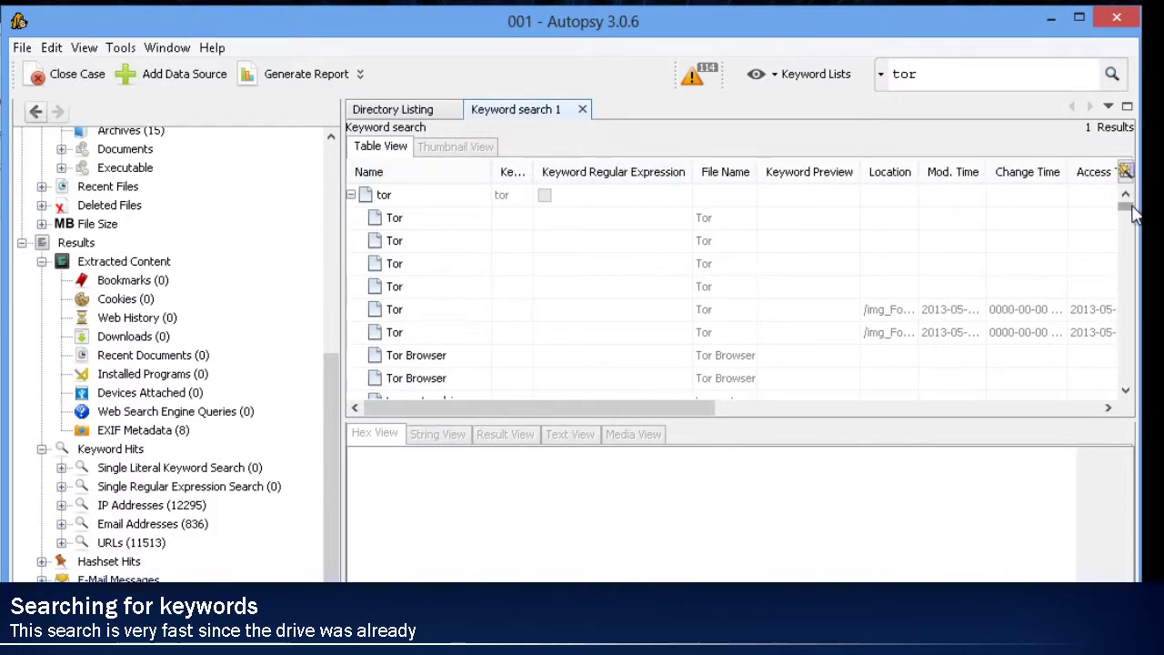
left_click_drag(1132, 212, 1126, 175)
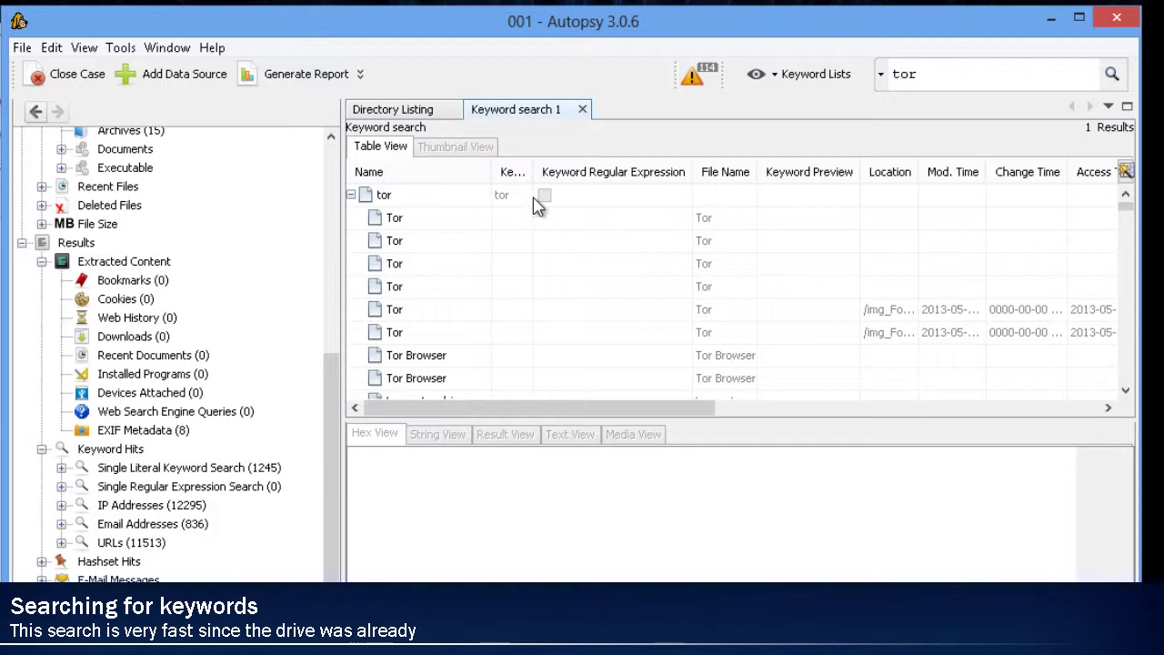
Browse the IP Addresses and Email Addresses keyword hits, widening the List Name column of the IP address list
left_click(137, 450)
left_click(141, 507)
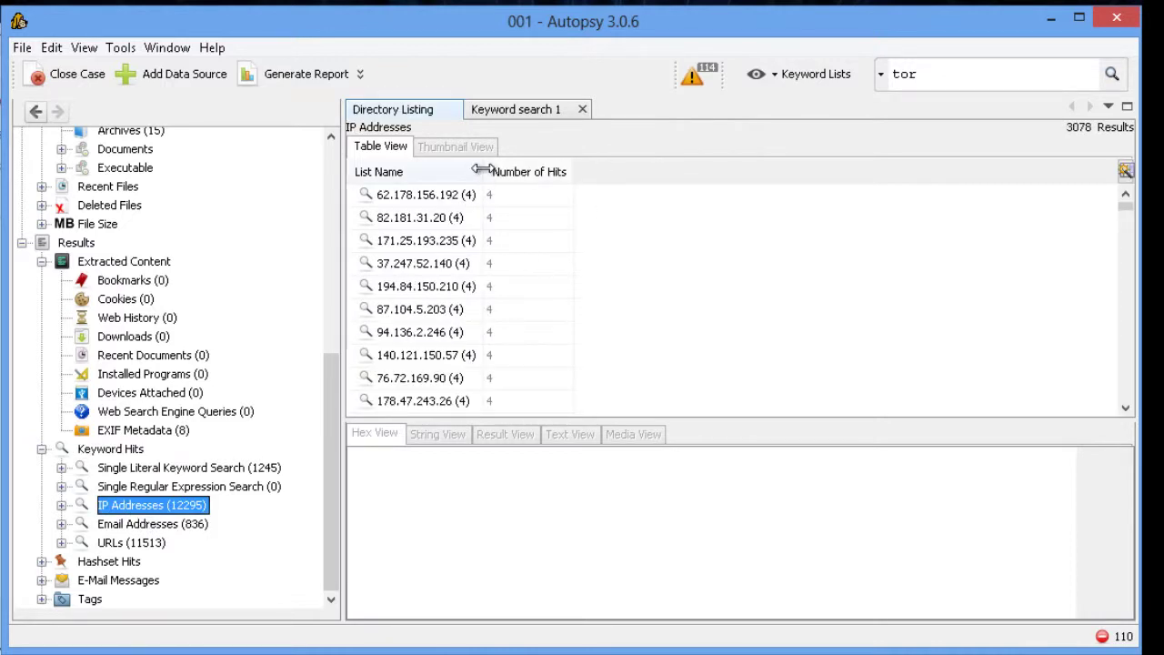
left_click_drag(482, 170, 527, 173)
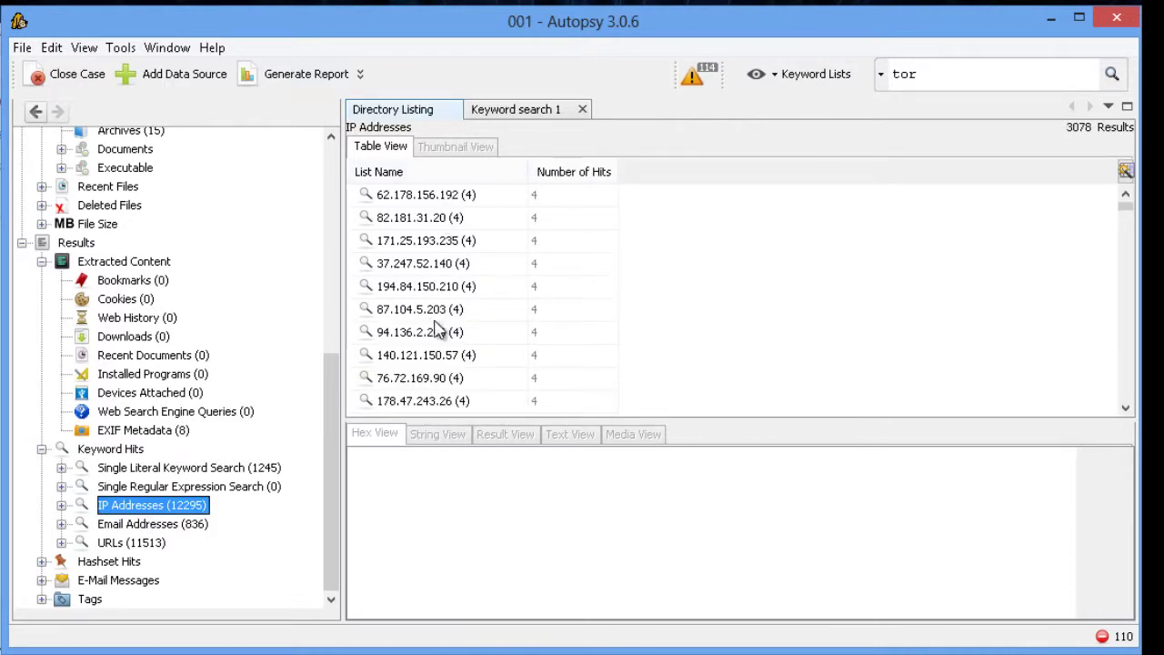
left_click_drag(1126, 207, 1123, 420)
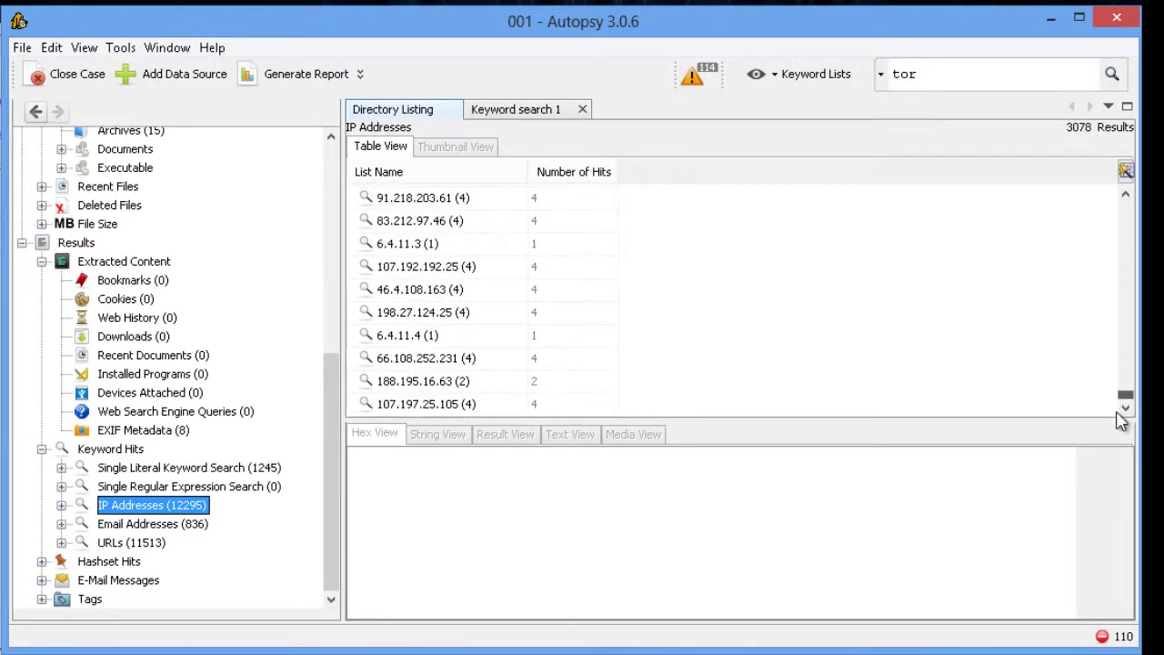
left_click(192, 529)
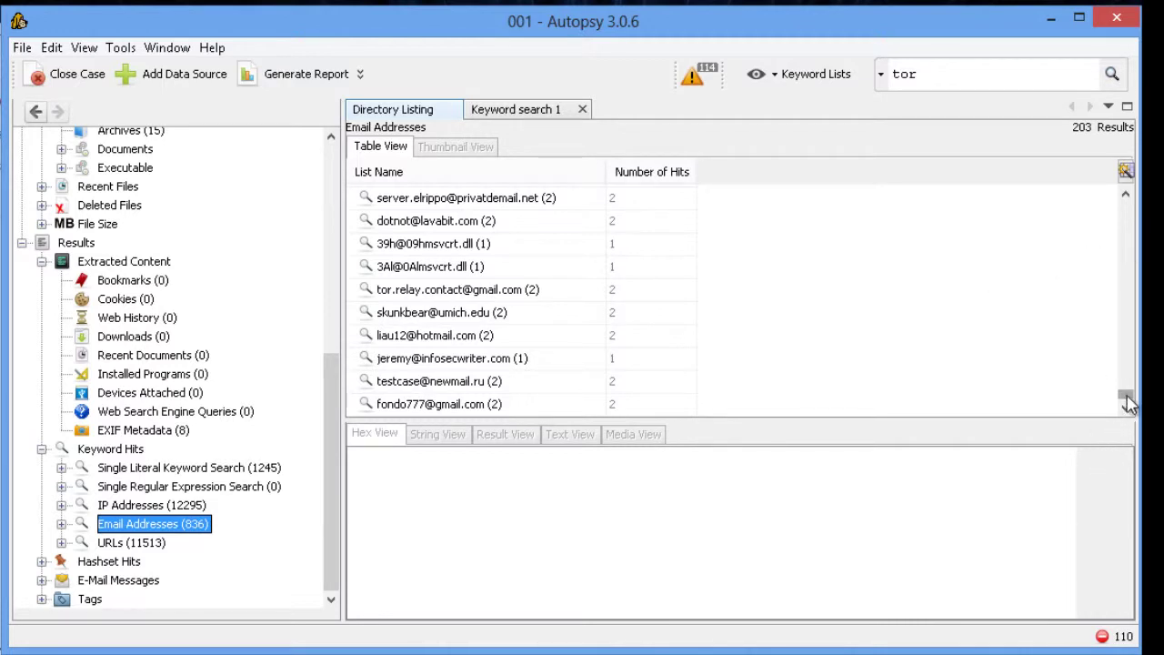
left_click_drag(1128, 404, 1127, 360)
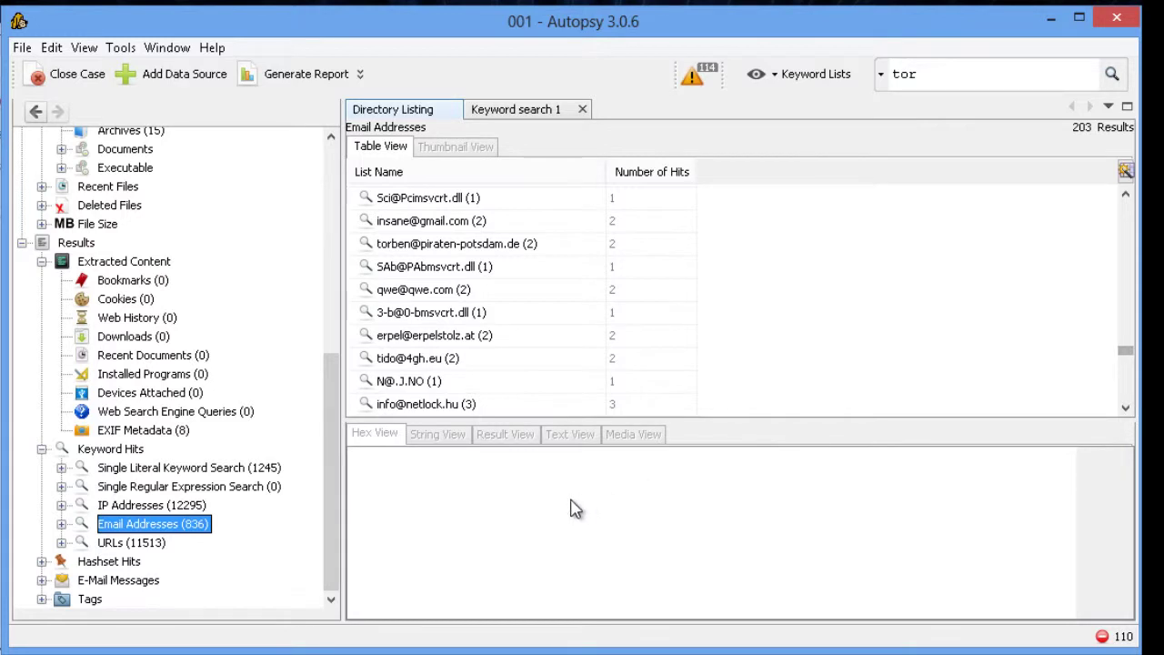
left_click(123, 544)
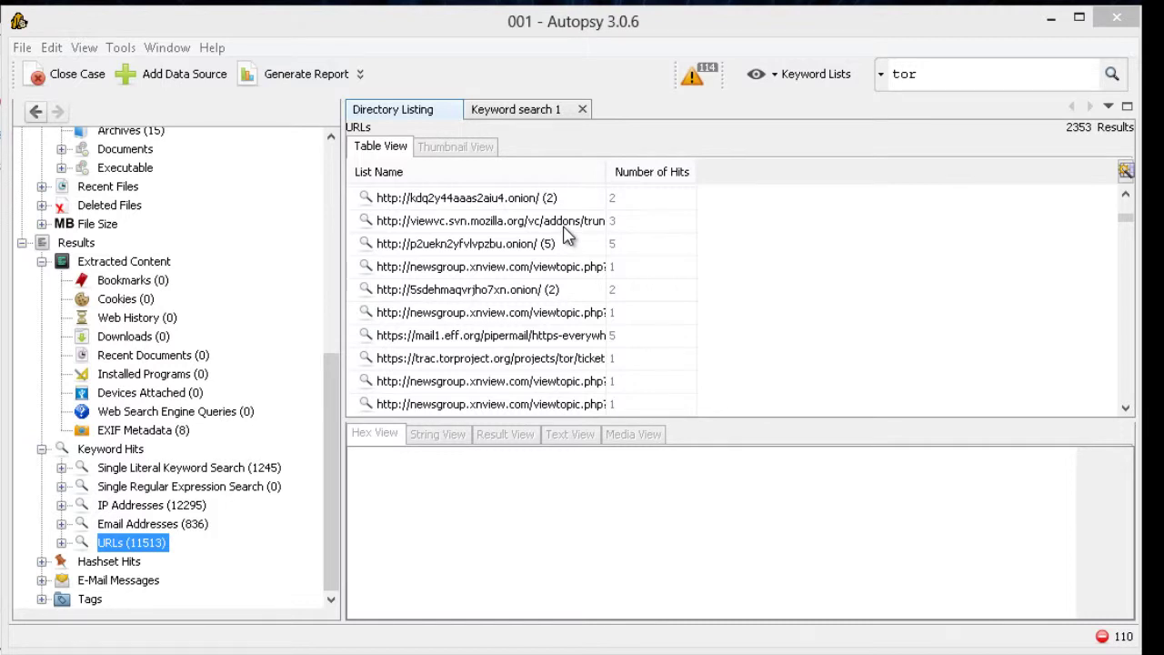
left_click_drag(606, 172, 855, 311)
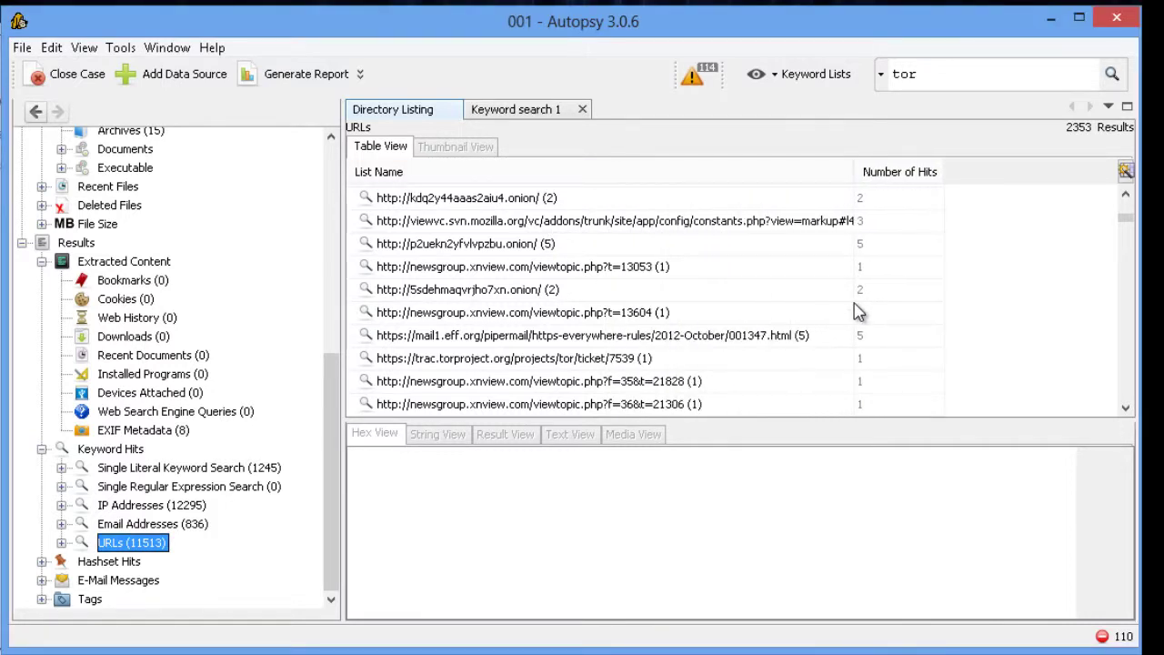
left_click(482, 248)
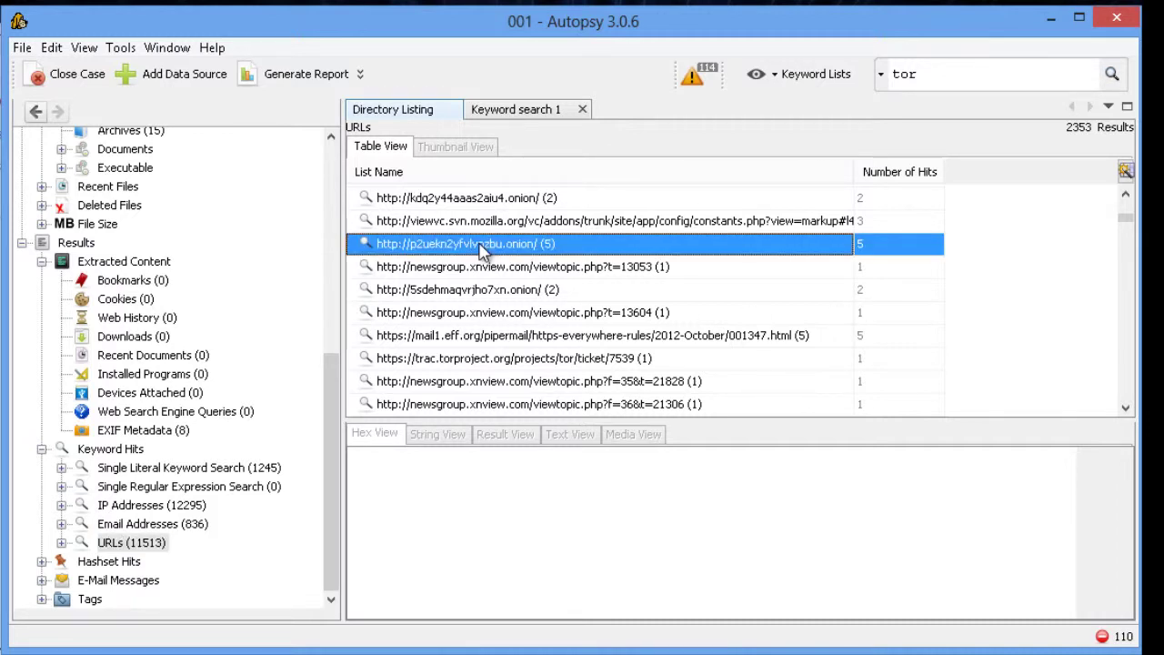